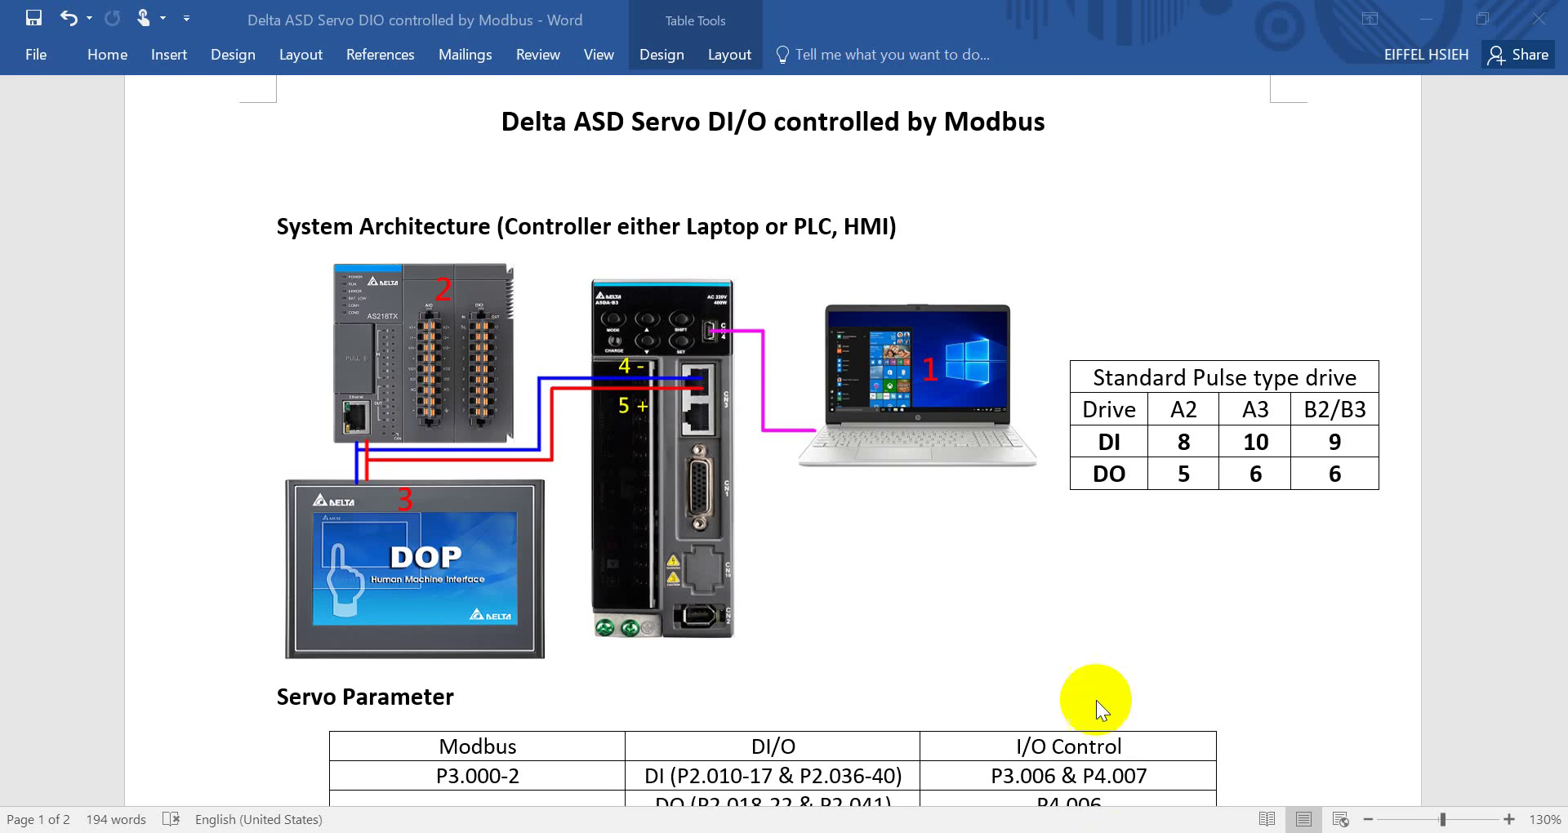
Step: Scroll down to the Servo Parameter section and its Bit12–Bit0 DI table for P3.006 and P4.007
{"action": "scroll", "coordinate": [1097, 700], "scroll_direction": "down", "scroll_amount": 5}
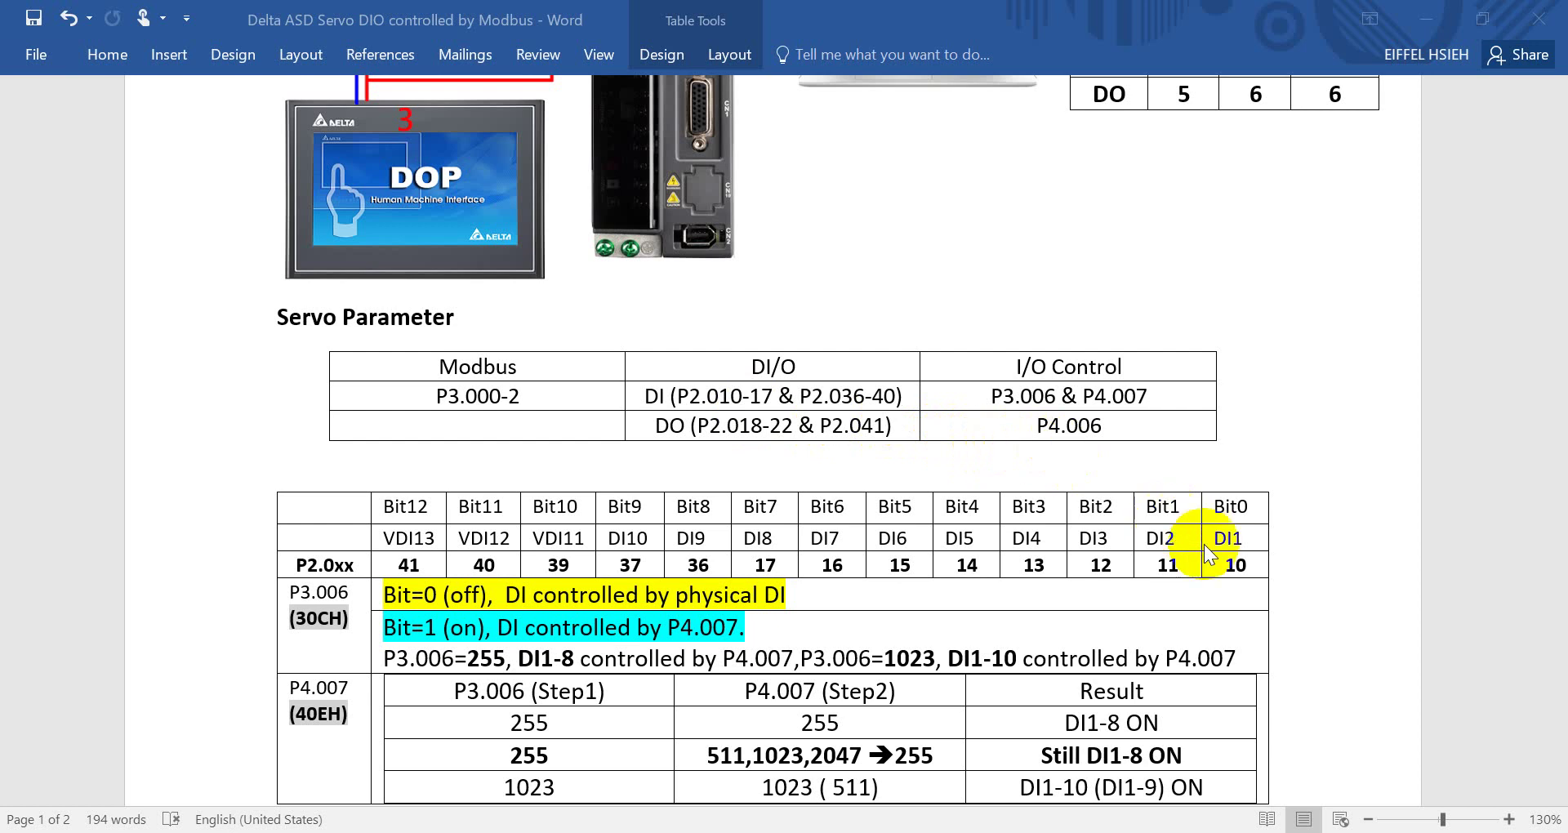
Step: Scroll down to reveal the Parameter/Setting table with the P2.018–P2.041 values below the P4.007 rows
{"action": "scroll", "coordinate": [1388, 702], "scroll_direction": "down", "scroll_amount": 2}
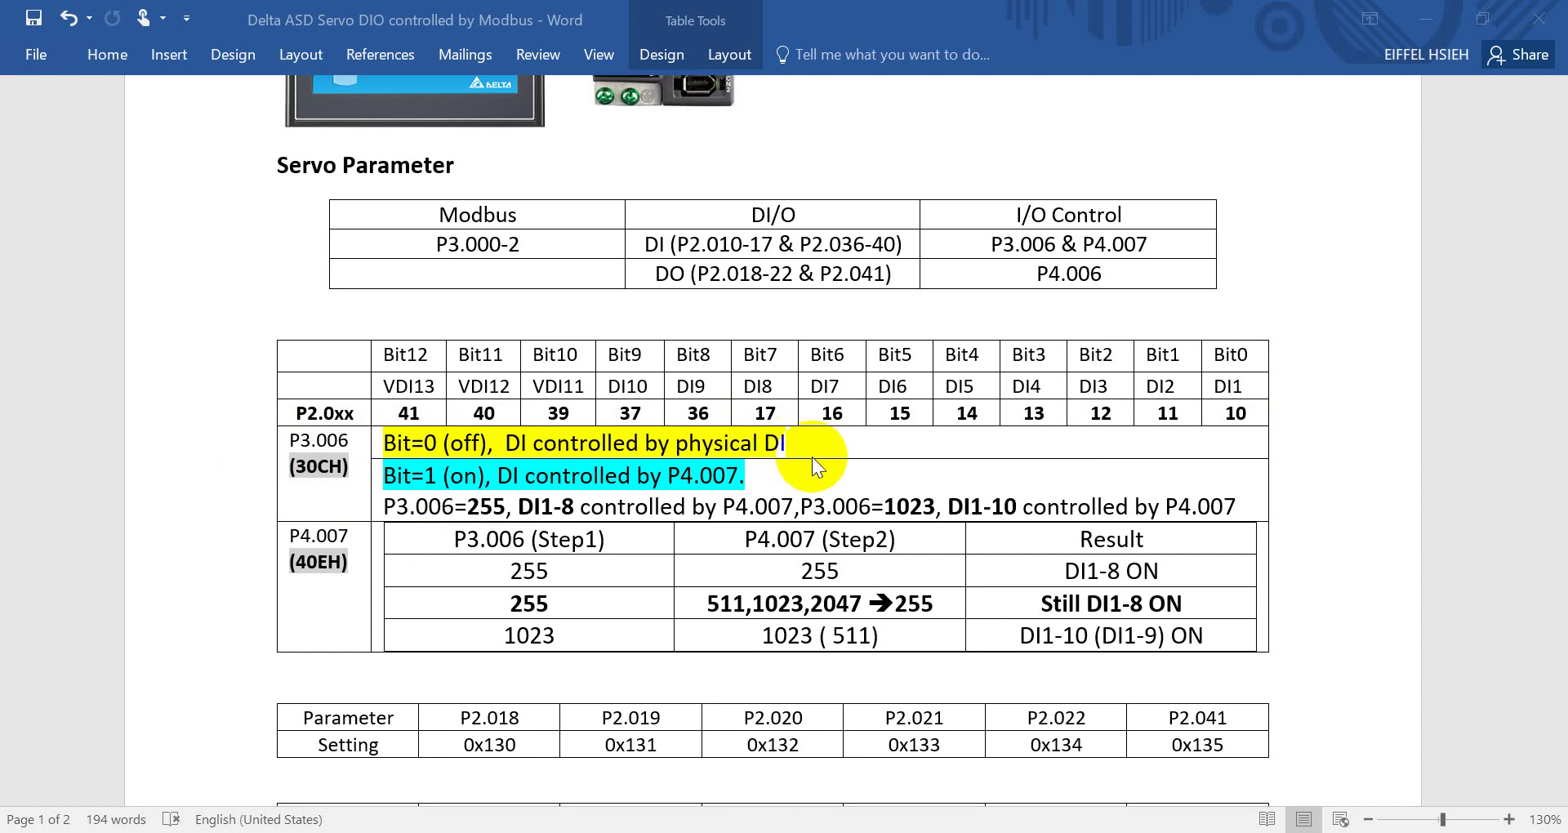
Step: Scroll back up to the wiring diagram, then down to Servo Parameter and the DO bit table
{"action": "scroll", "coordinate": [1110, 306], "scroll_direction": "up", "scroll_amount": 4}
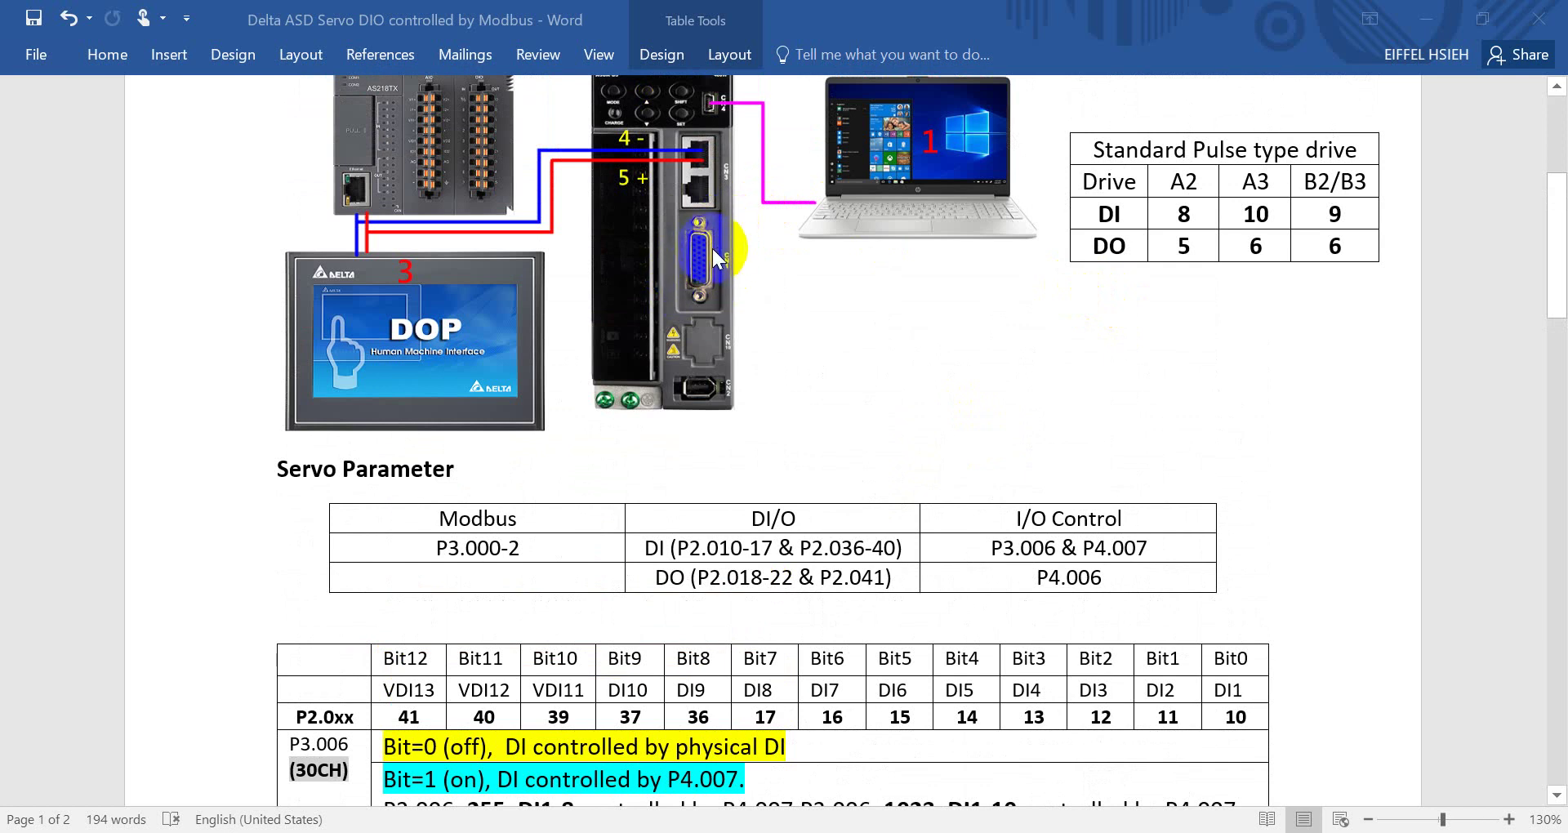
{"action": "scroll", "coordinate": [712, 248], "scroll_direction": "down", "scroll_amount": 5}
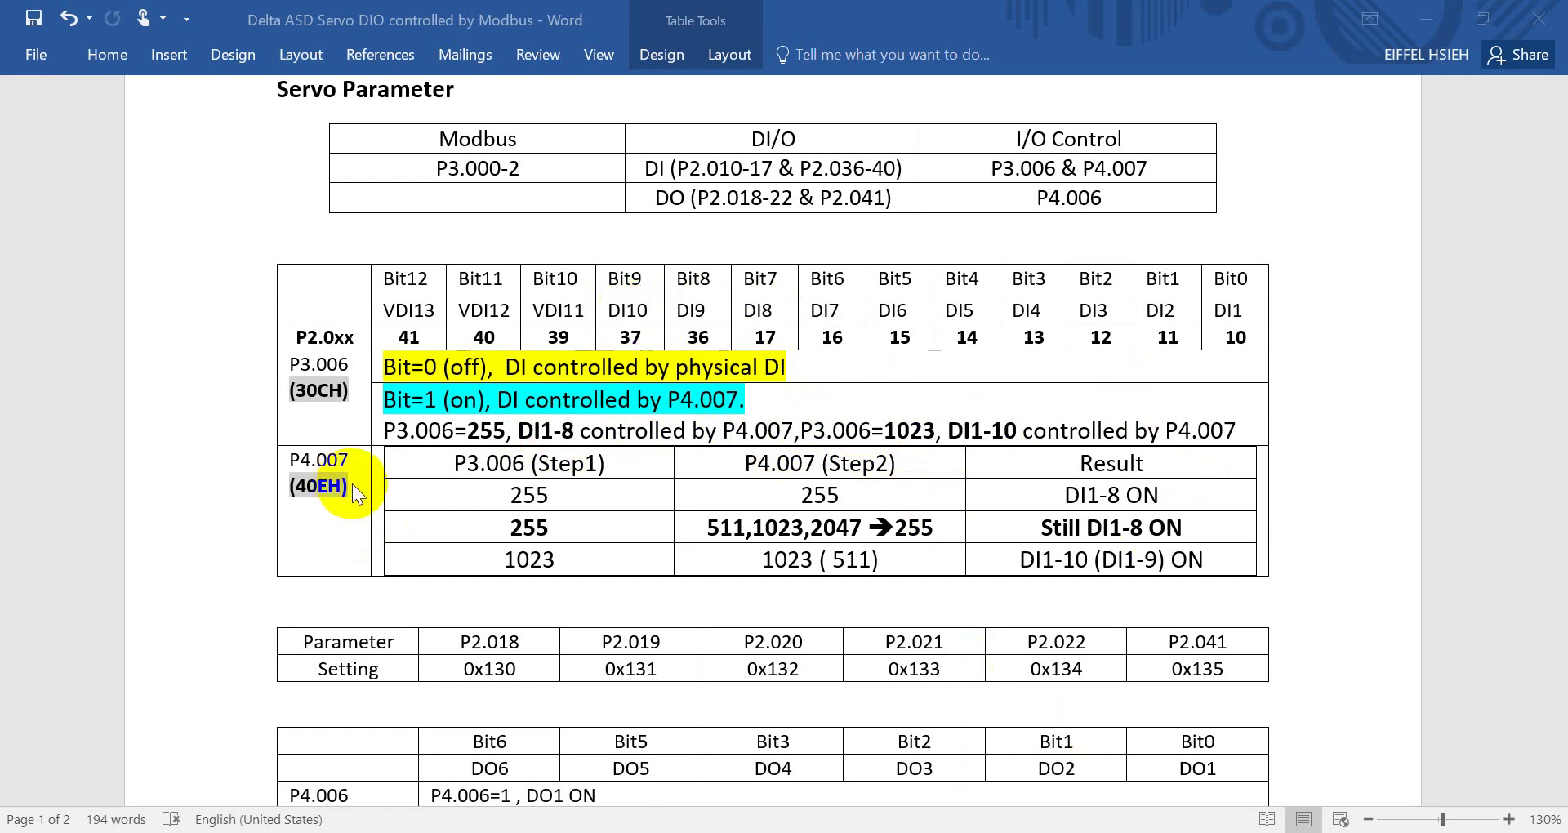
{"action": "left_click", "coordinate": [288, 474]}
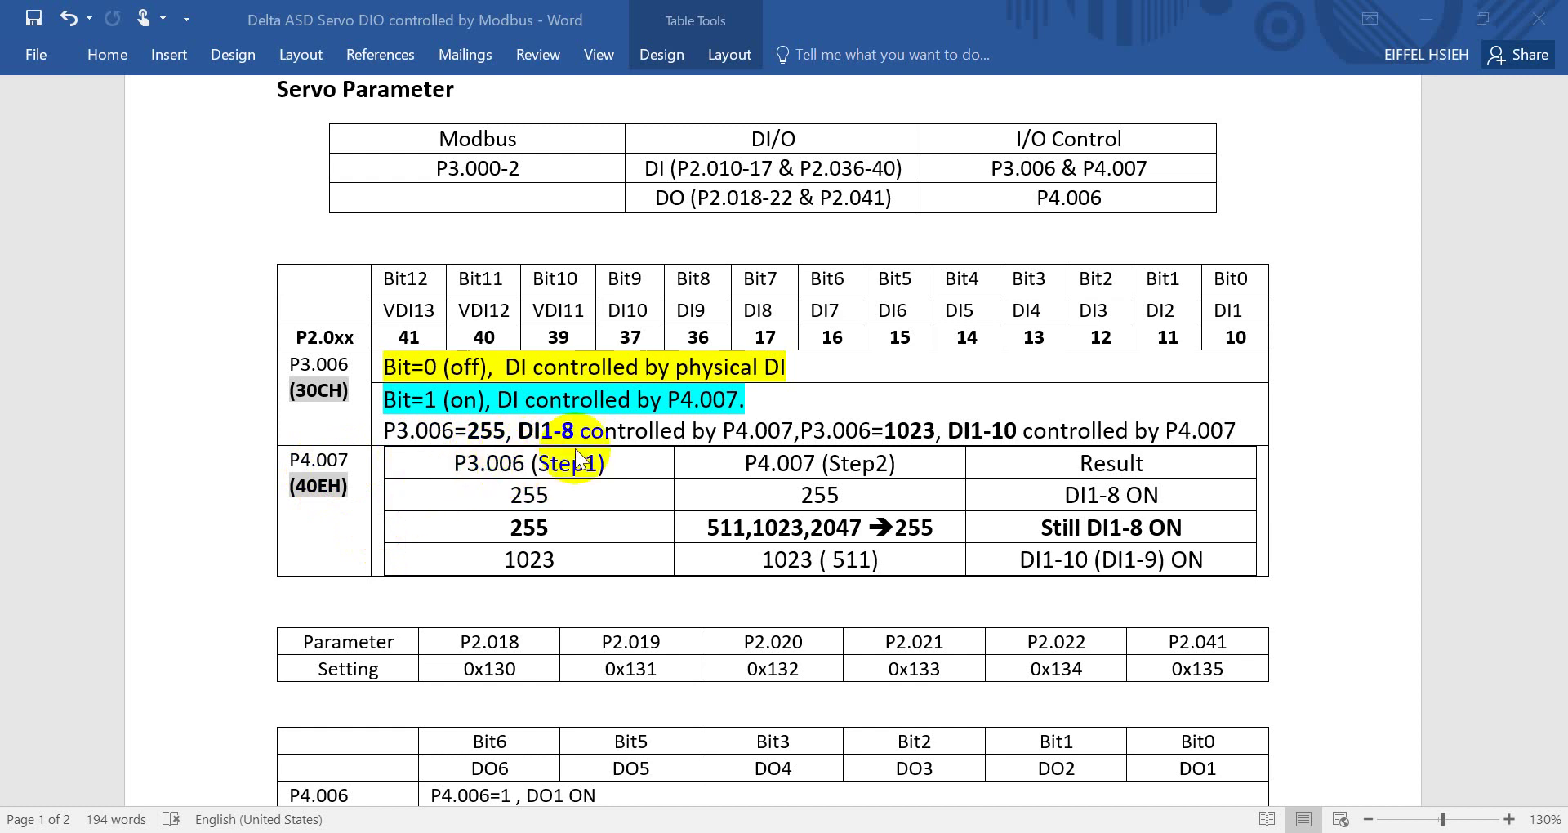
{"action": "double_click", "coordinate": [482, 462]}
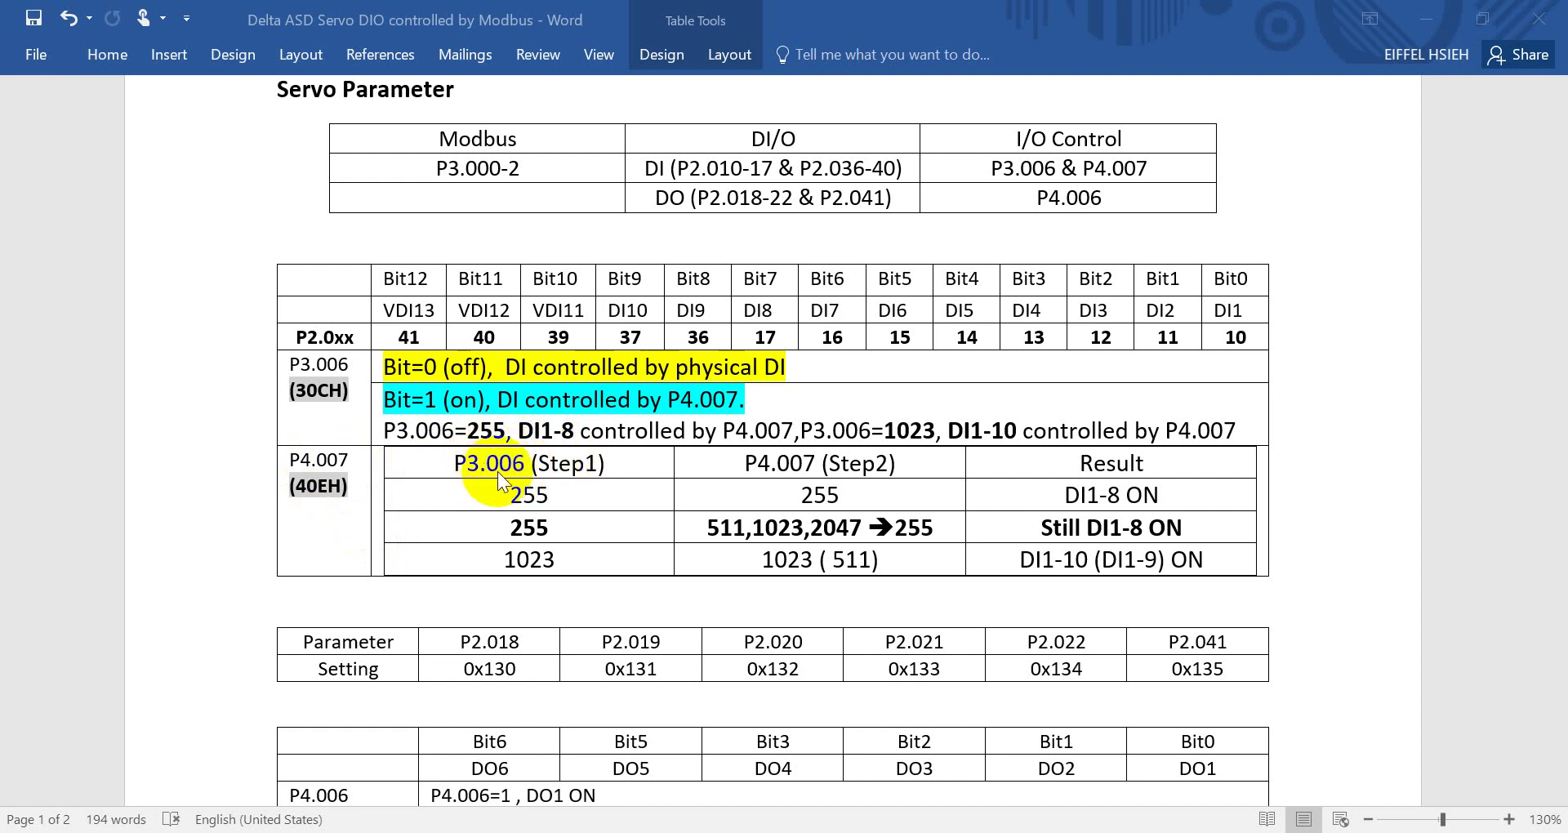
{"action": "left_click", "coordinate": [654, 475]}
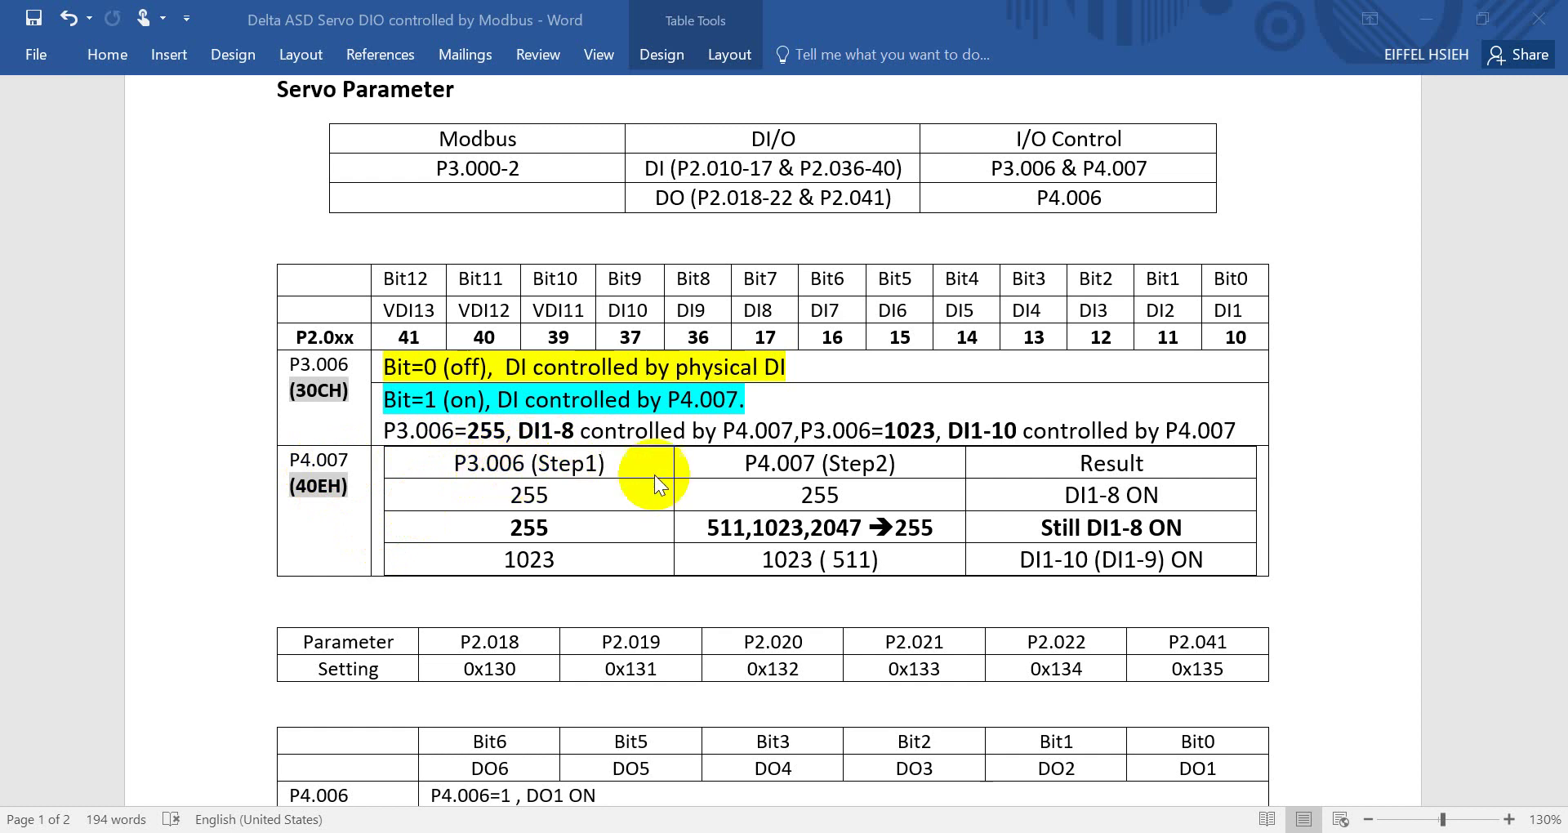
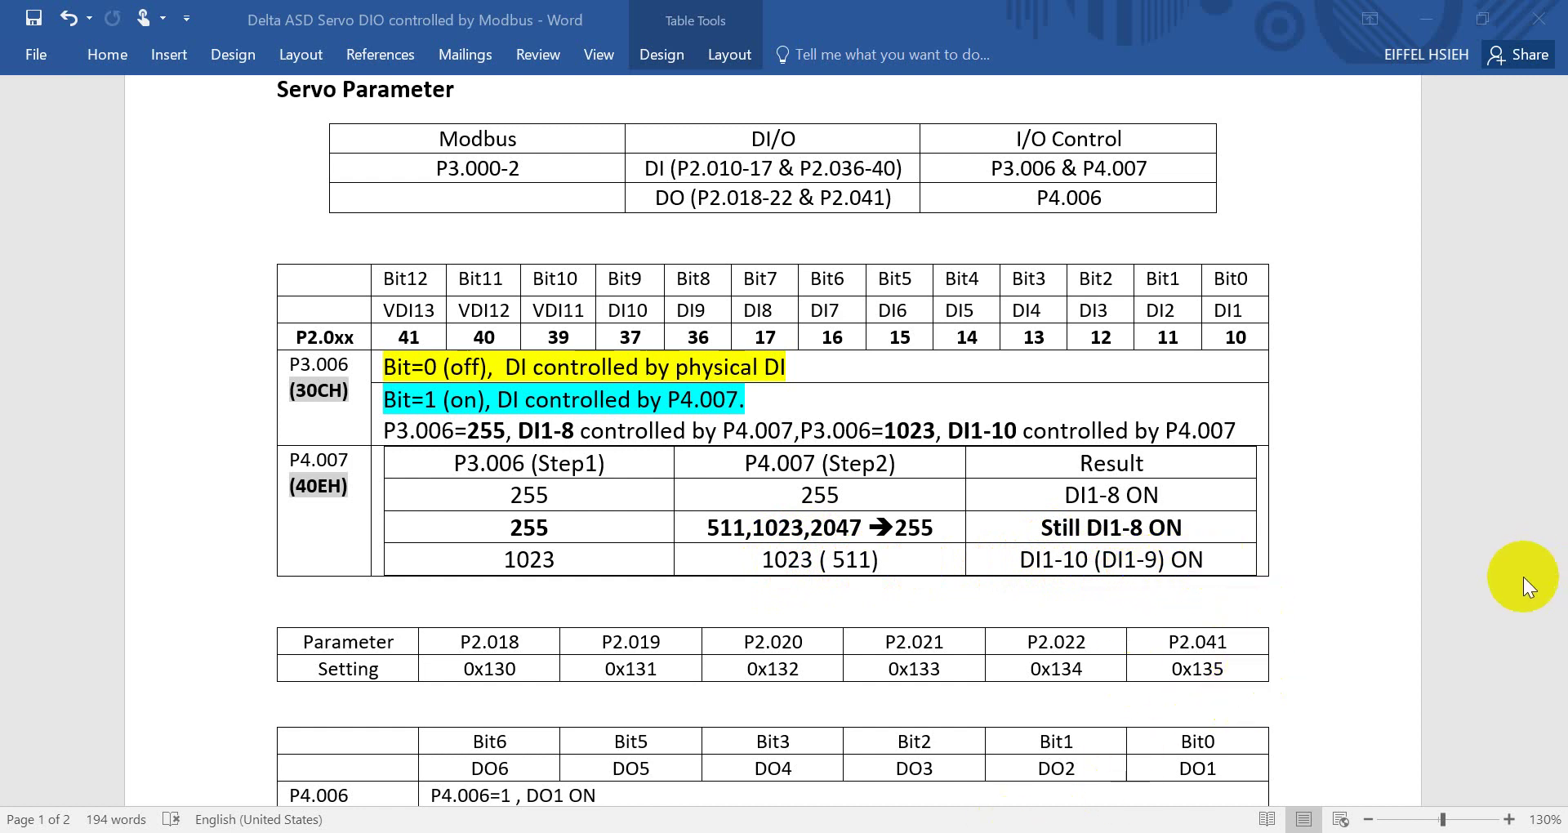
Step: Scroll Word down to the DO table and select the P4.006 entries
{"action": "scroll", "coordinate": [1522, 577], "scroll_direction": "down", "scroll_amount": 3}
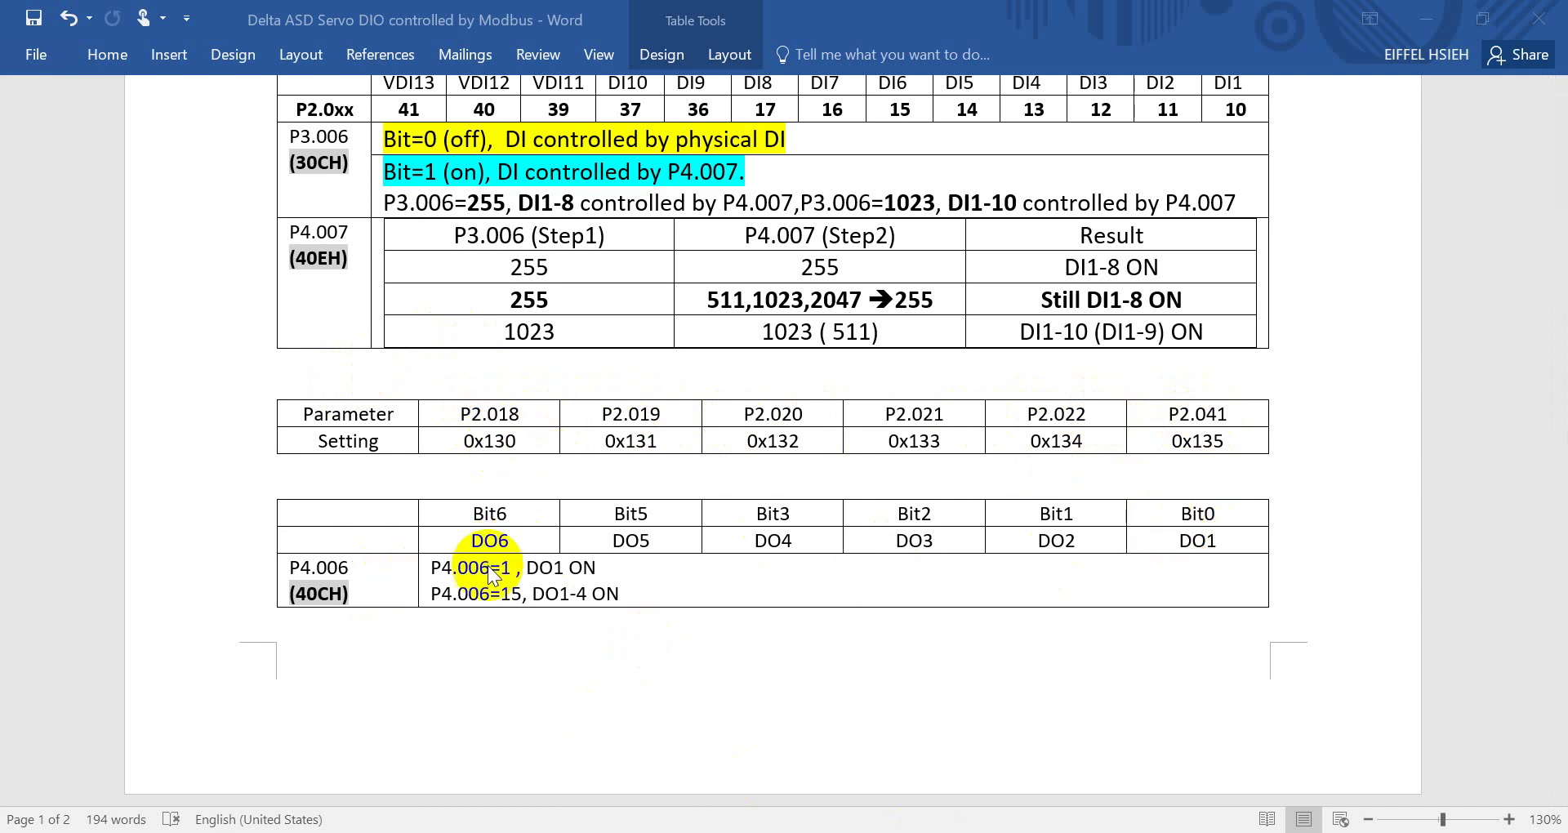
{"action": "double_click", "coordinate": [457, 570]}
{"action": "double_click", "coordinate": [461, 577], "text": "ctrl"}
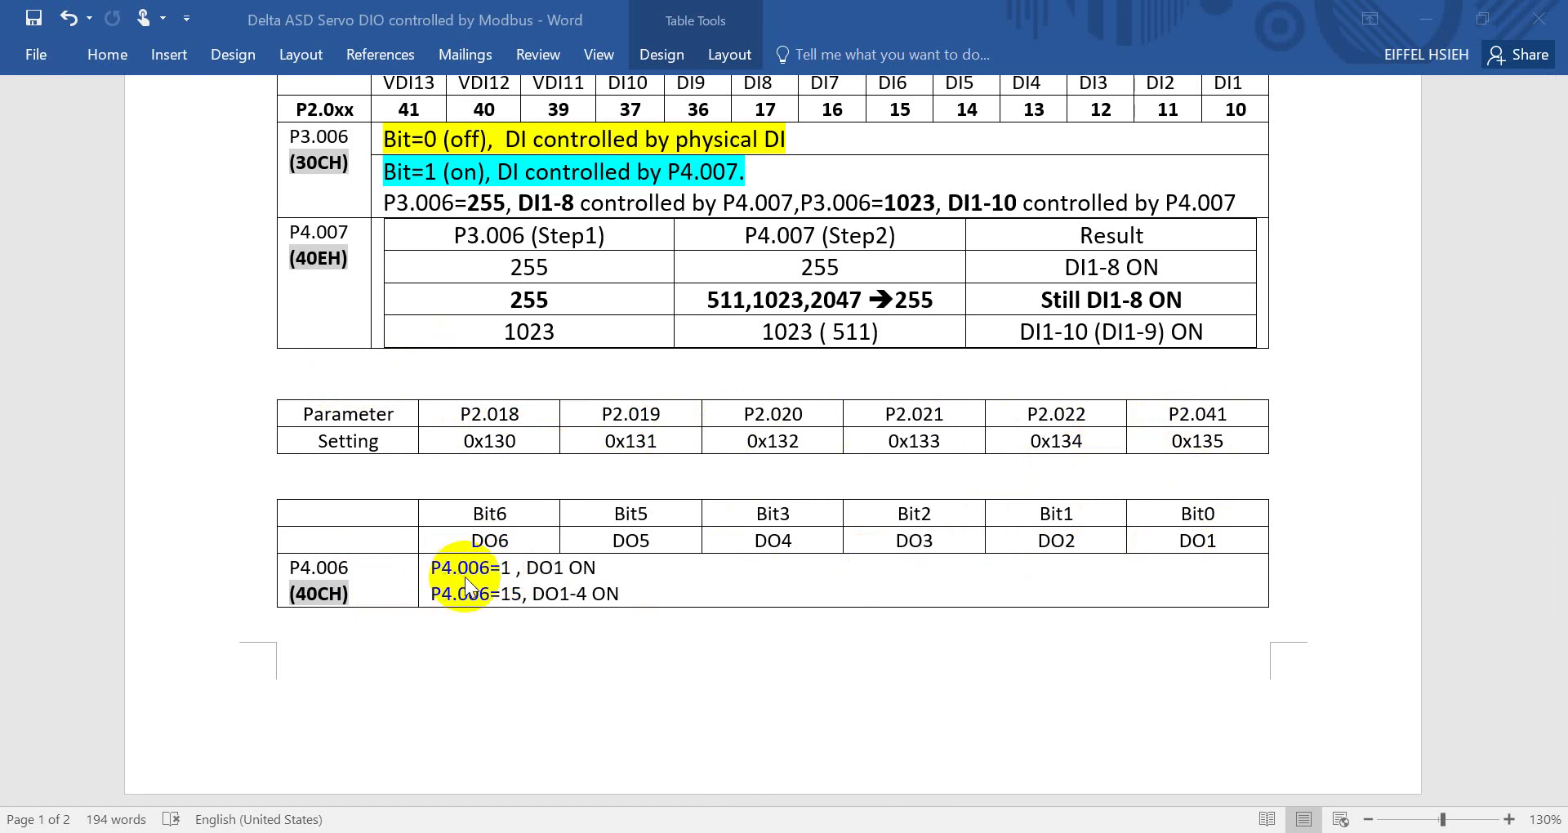
{"action": "left_click", "coordinate": [508, 582]}
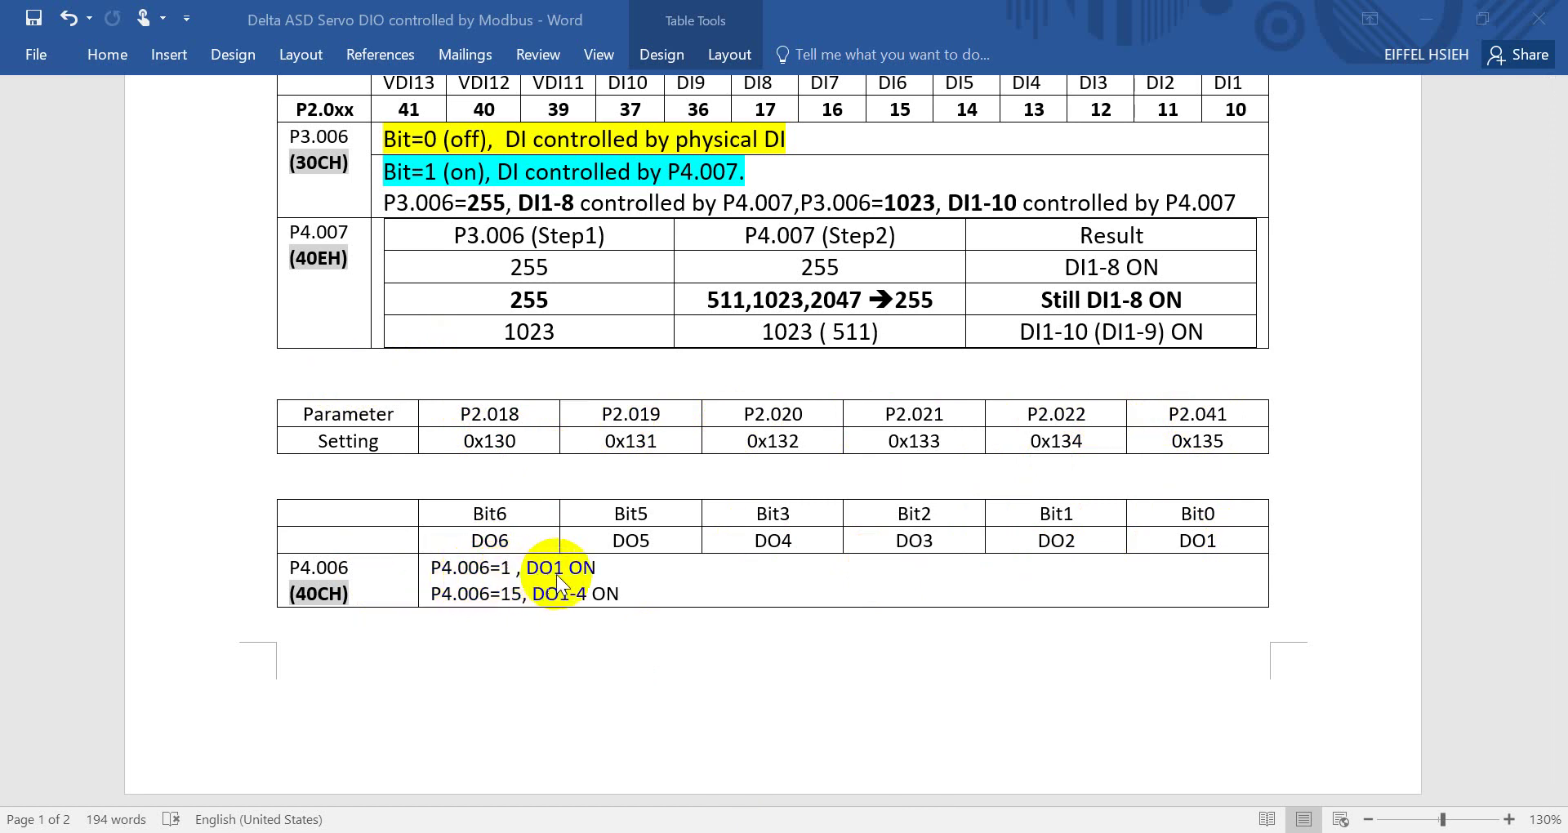
{"action": "double_click", "coordinate": [453, 596]}
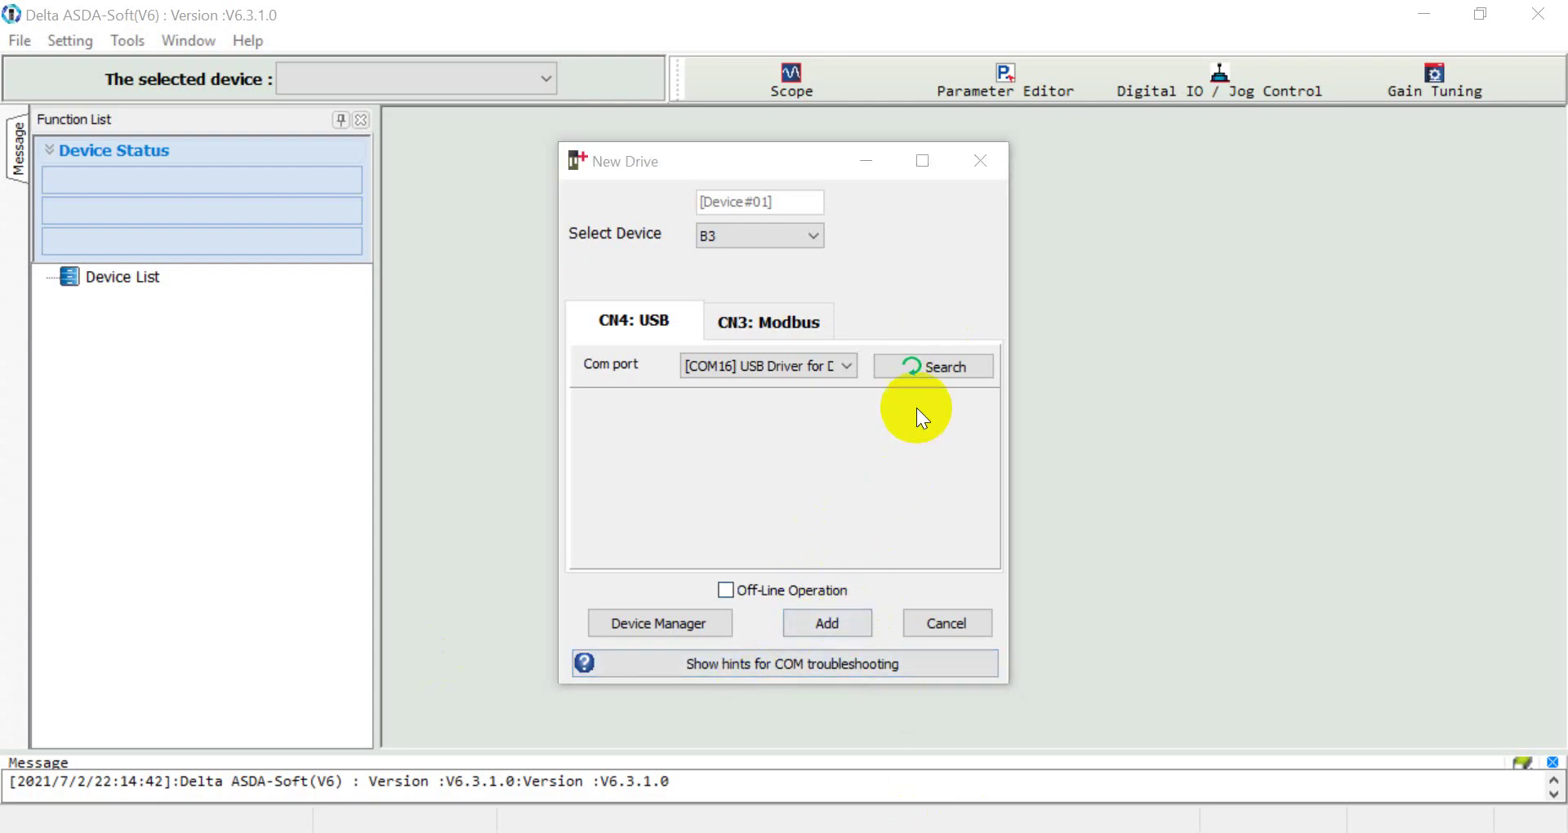
Step: Find the B3 drive on USB port COM16, add it, and read its device information
{"action": "left_click", "coordinate": [931, 366]}
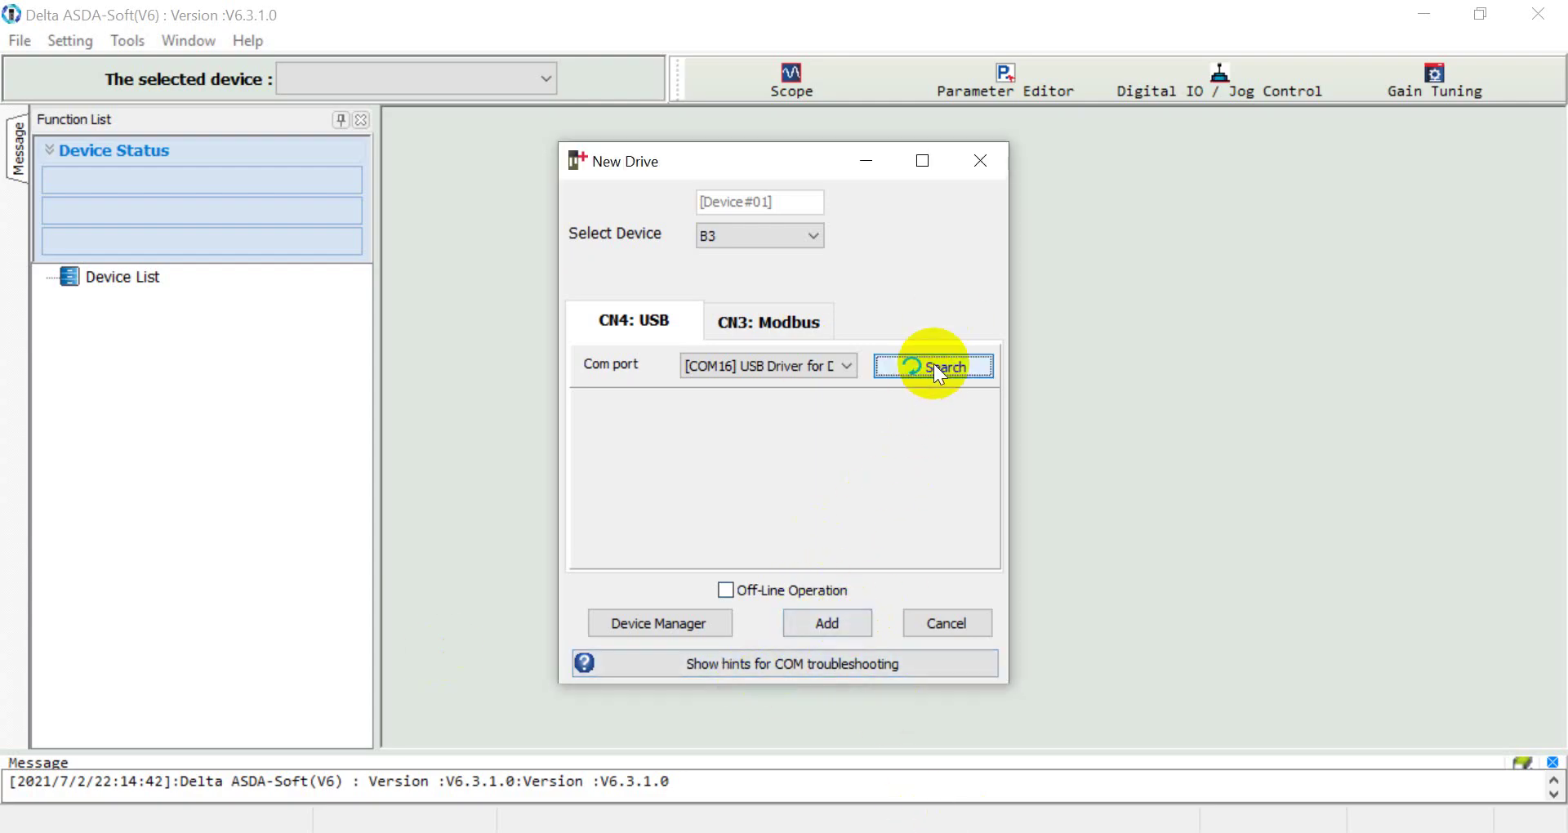
{"action": "left_click", "coordinate": [822, 621]}
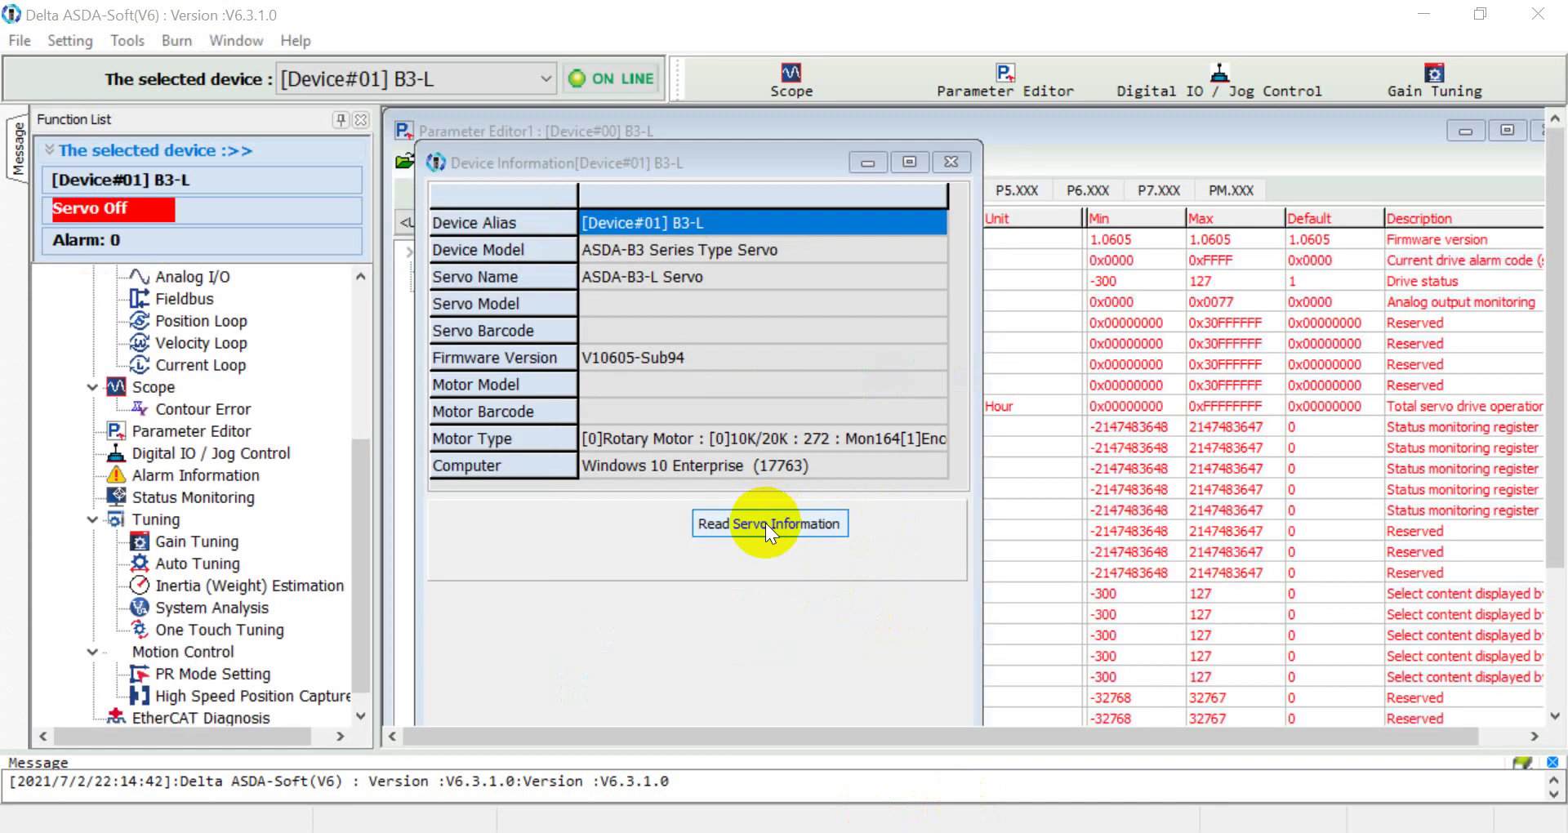
{"action": "left_click", "coordinate": [766, 522]}
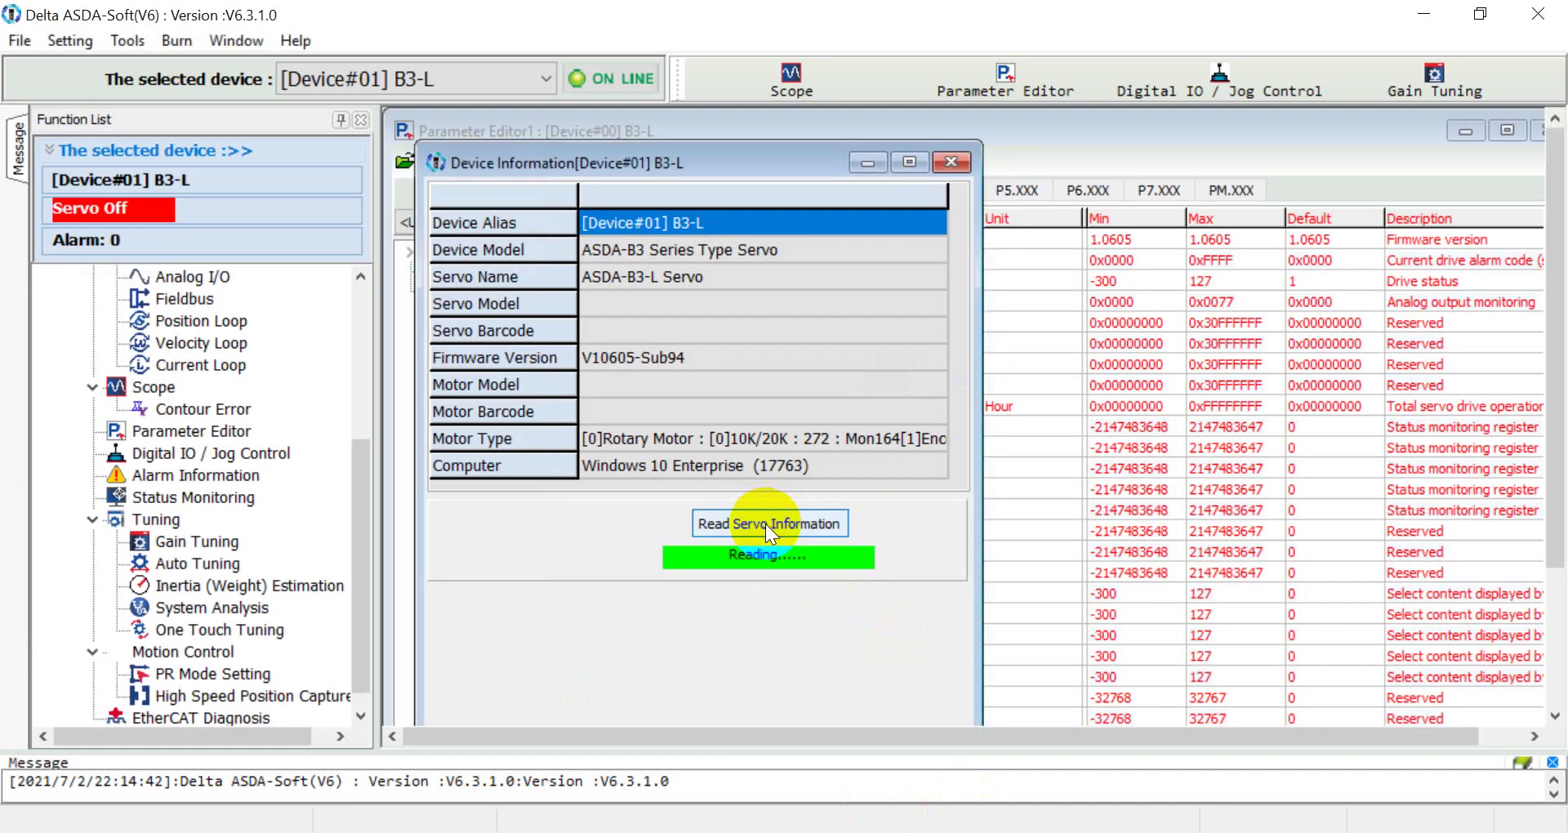
{"action": "left_click", "coordinate": [949, 163]}
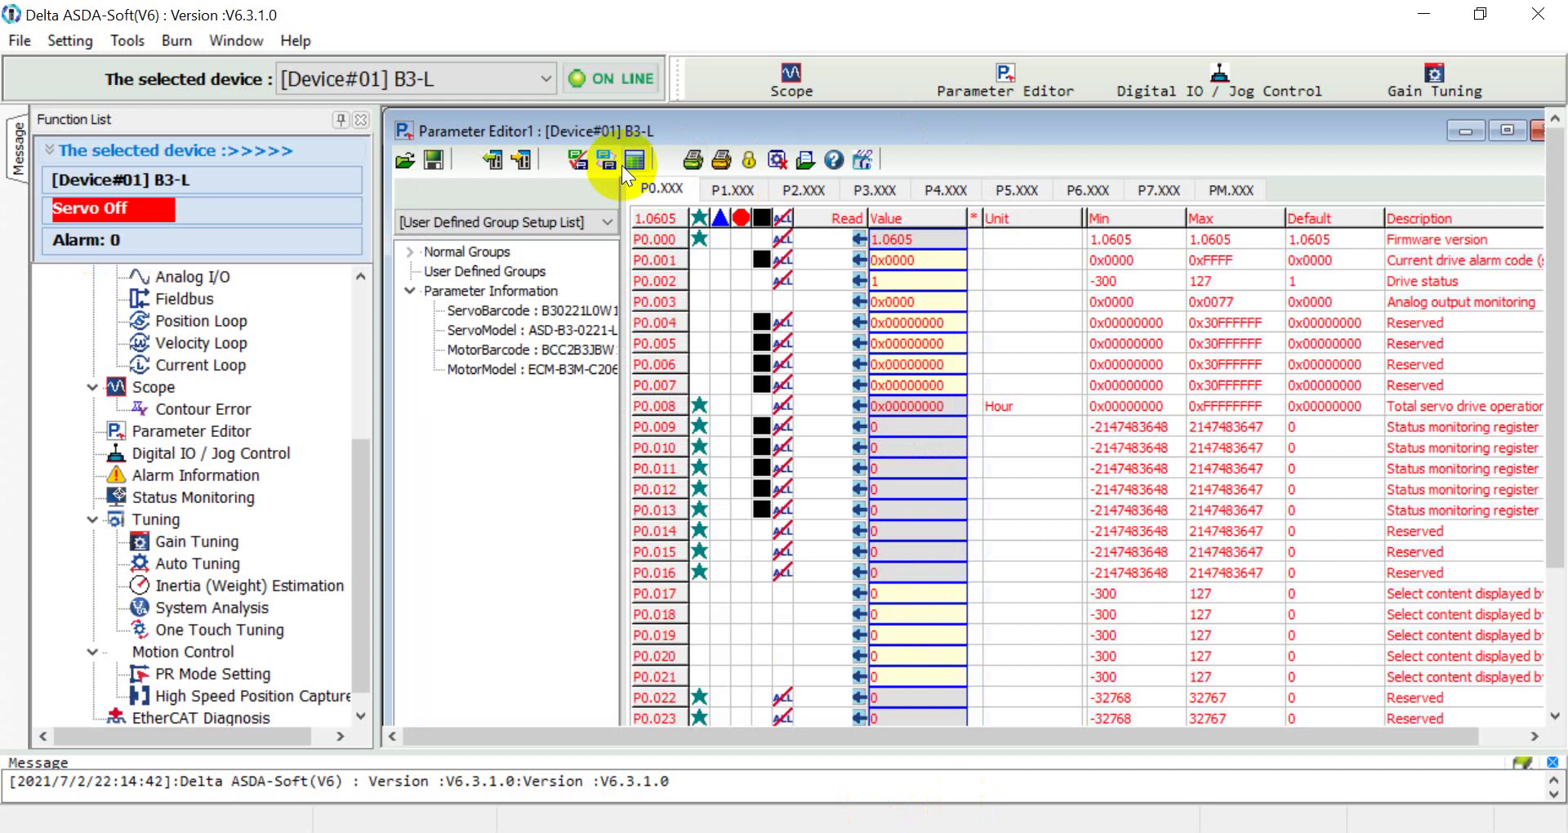
Step: Read all parameters from the drive and show the P3 parameter group
{"action": "left_click", "coordinate": [496, 160]}
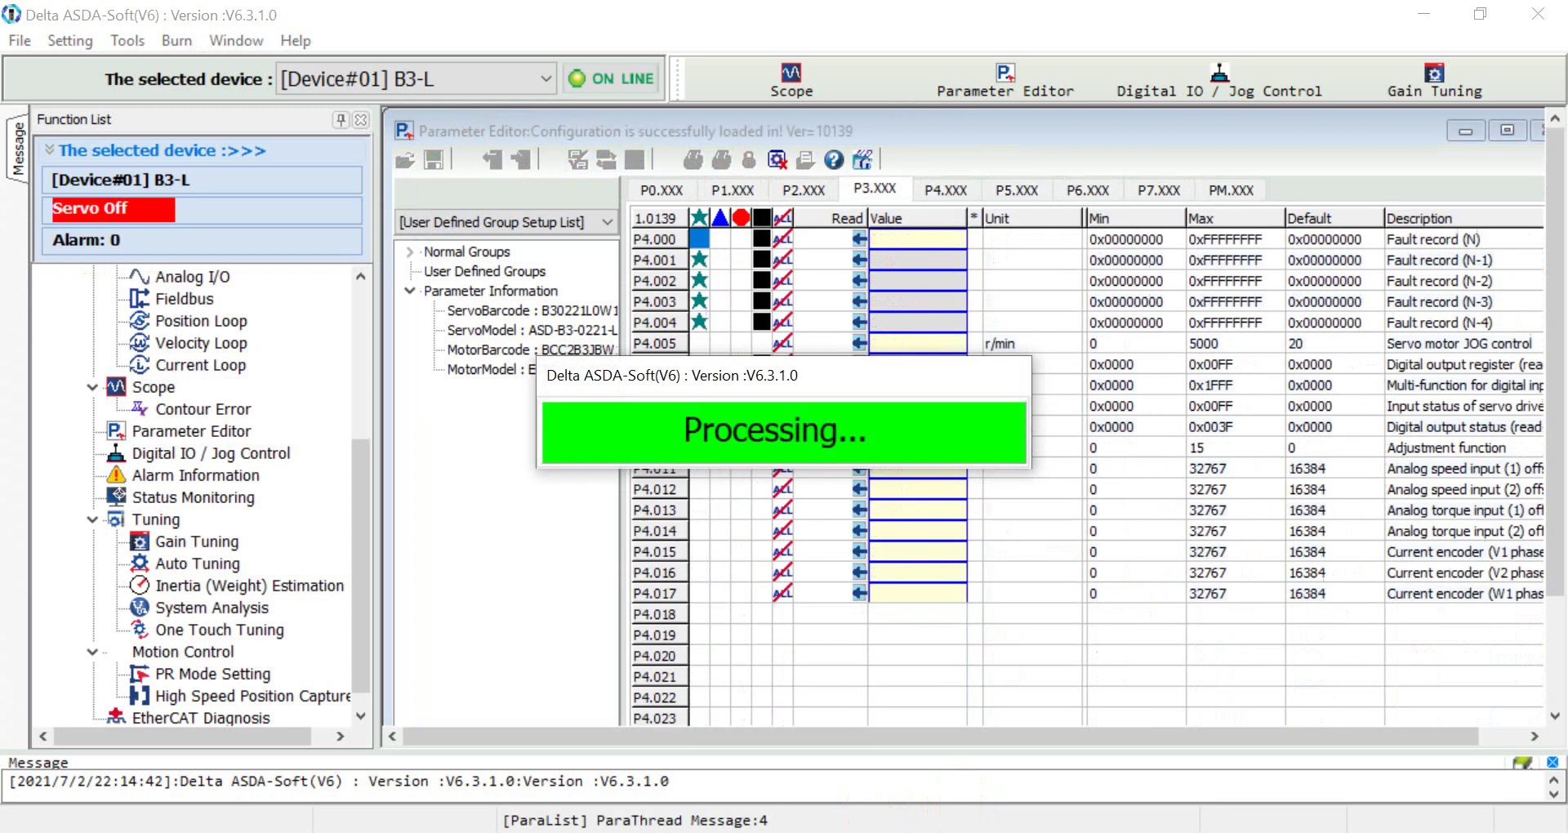
{"action": "left_click", "coordinate": [957, 462]}
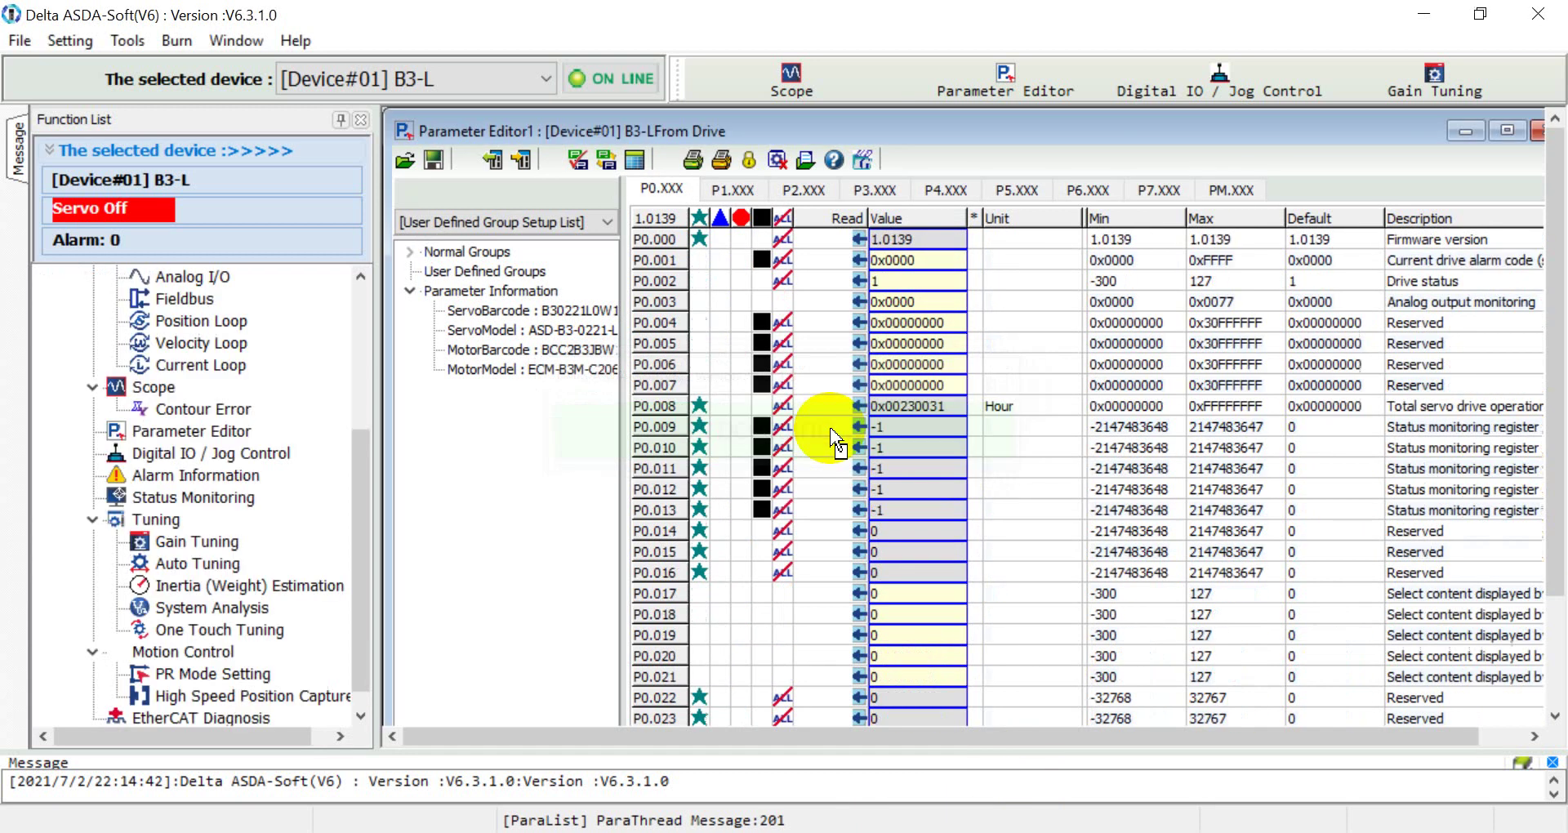
{"action": "left_click", "coordinate": [874, 189]}
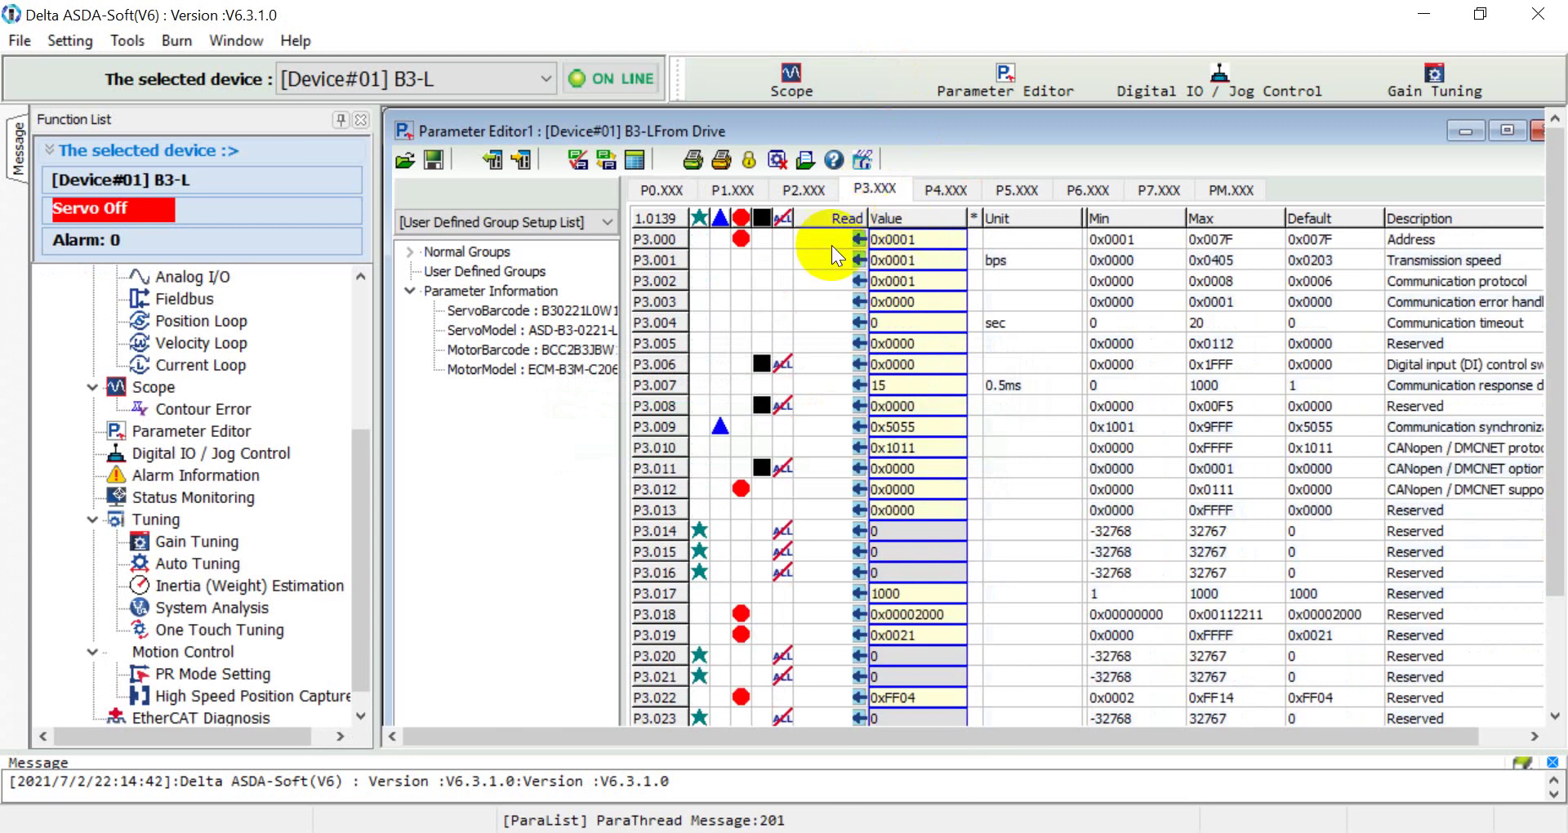
Step: Set P3.006 to 255 (0x00FF), then bring up the Digital IO / Jog Control warning
{"action": "double_click", "coordinate": [916, 365]}
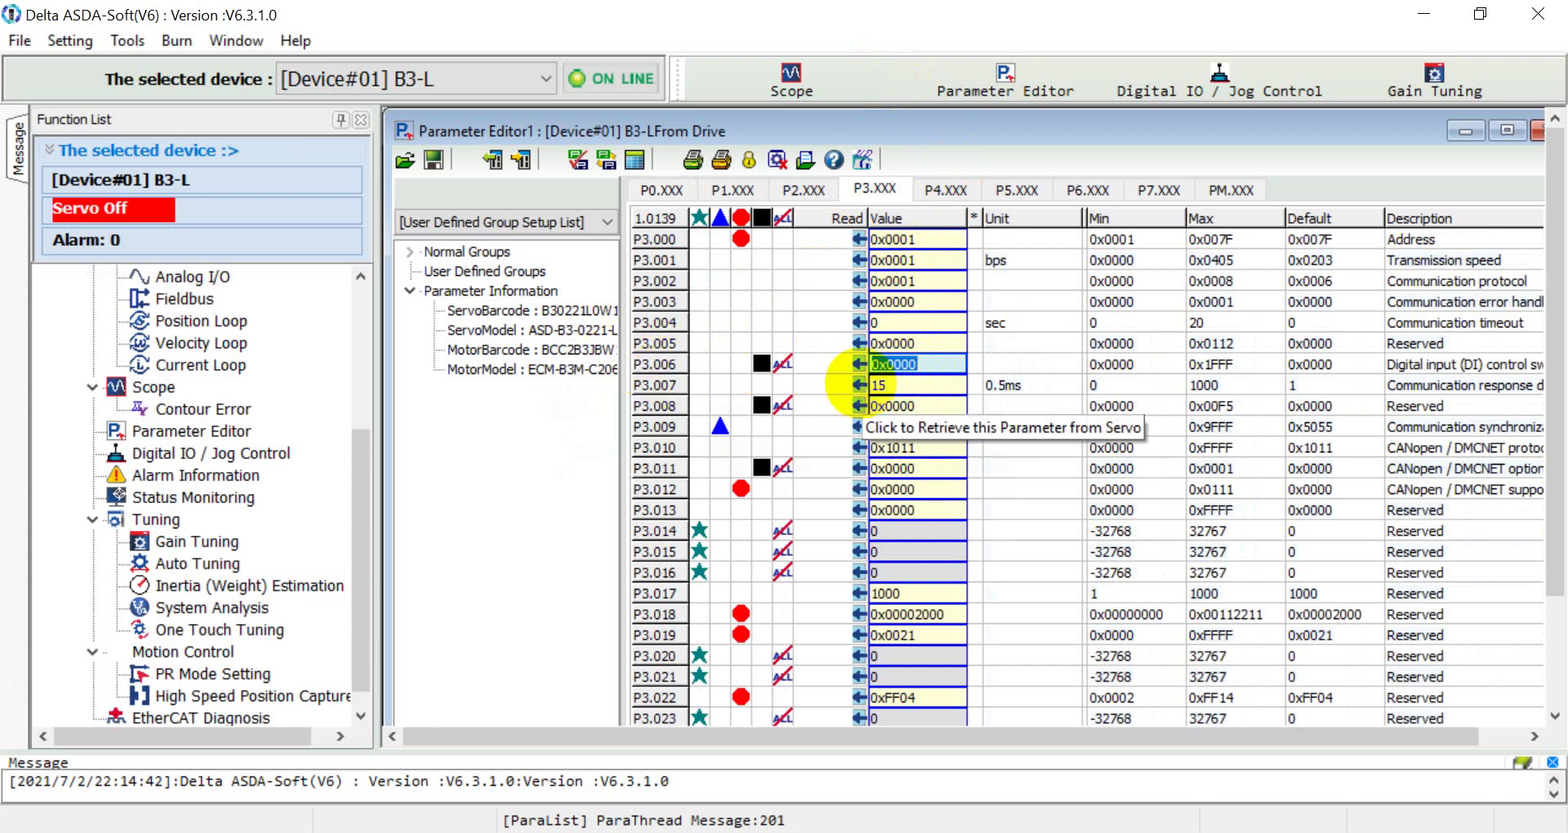
{"action": "type", "text": "255"}
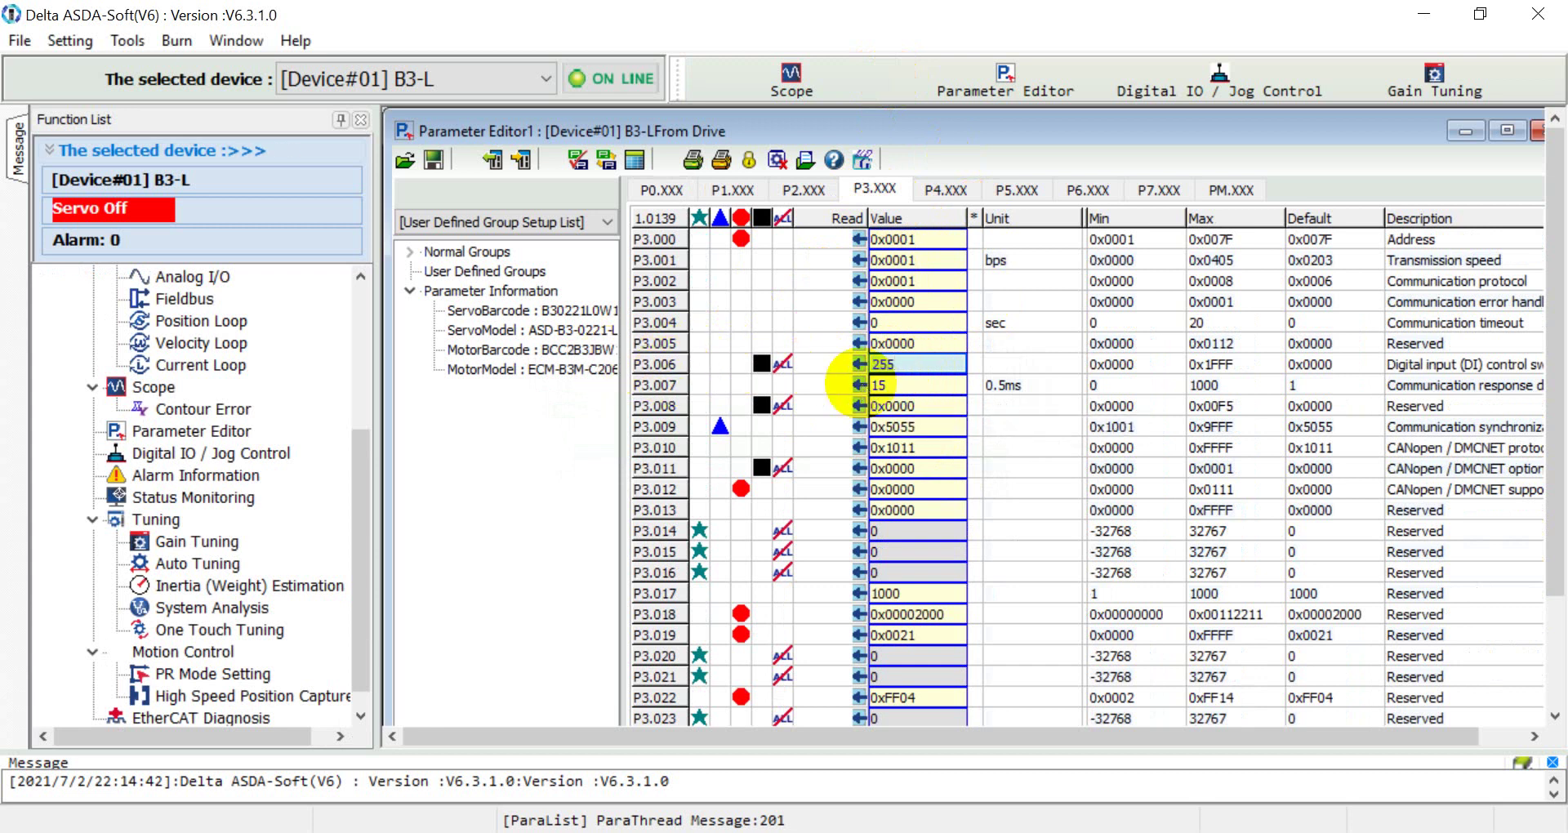
{"action": "key", "text": "Return"}
{"action": "left_click", "coordinate": [809, 363]}
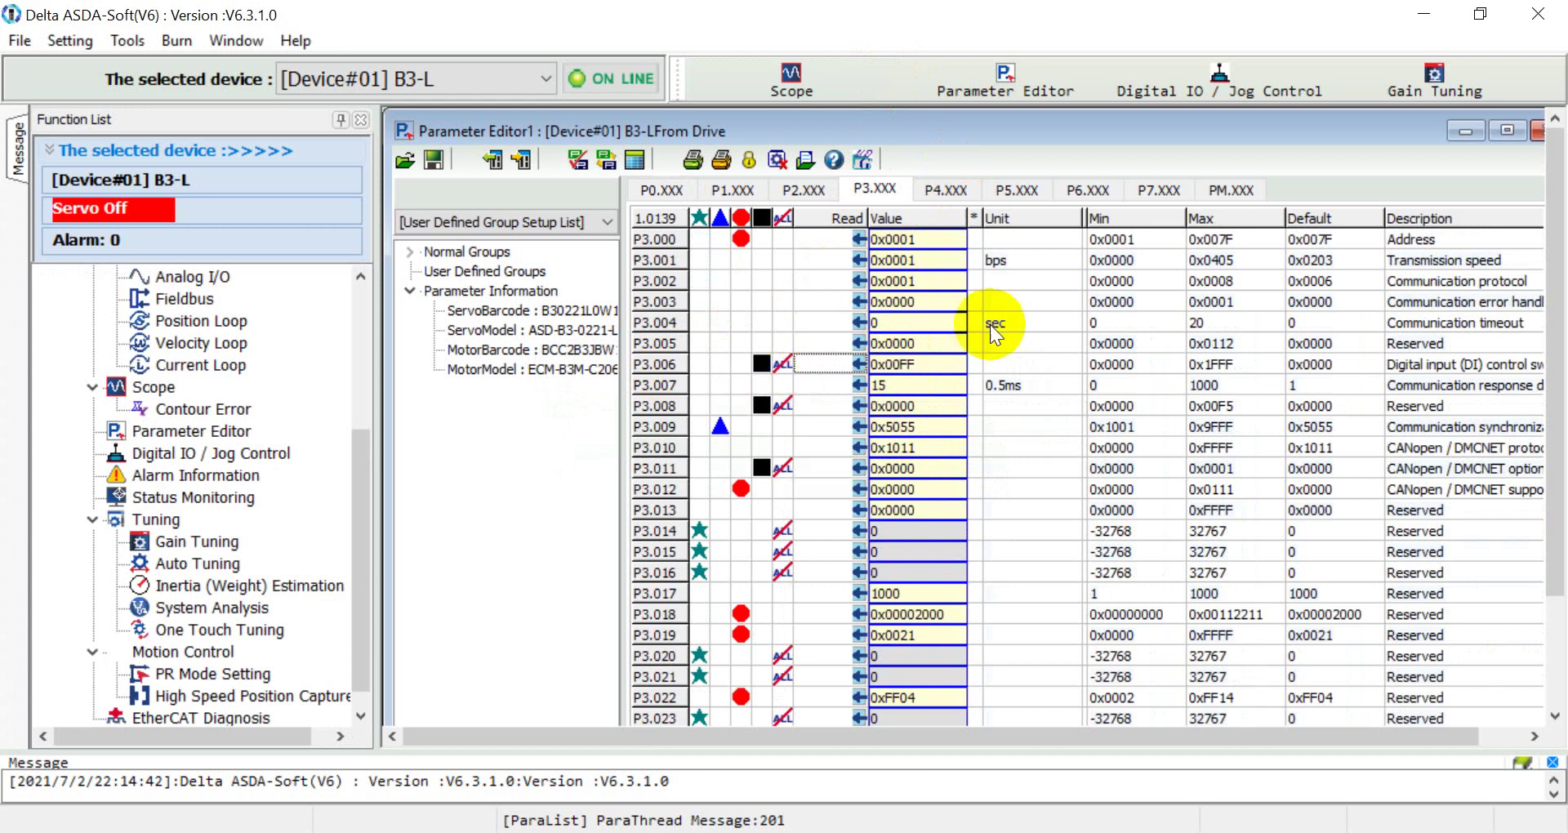
{"action": "left_click", "coordinate": [954, 189]}
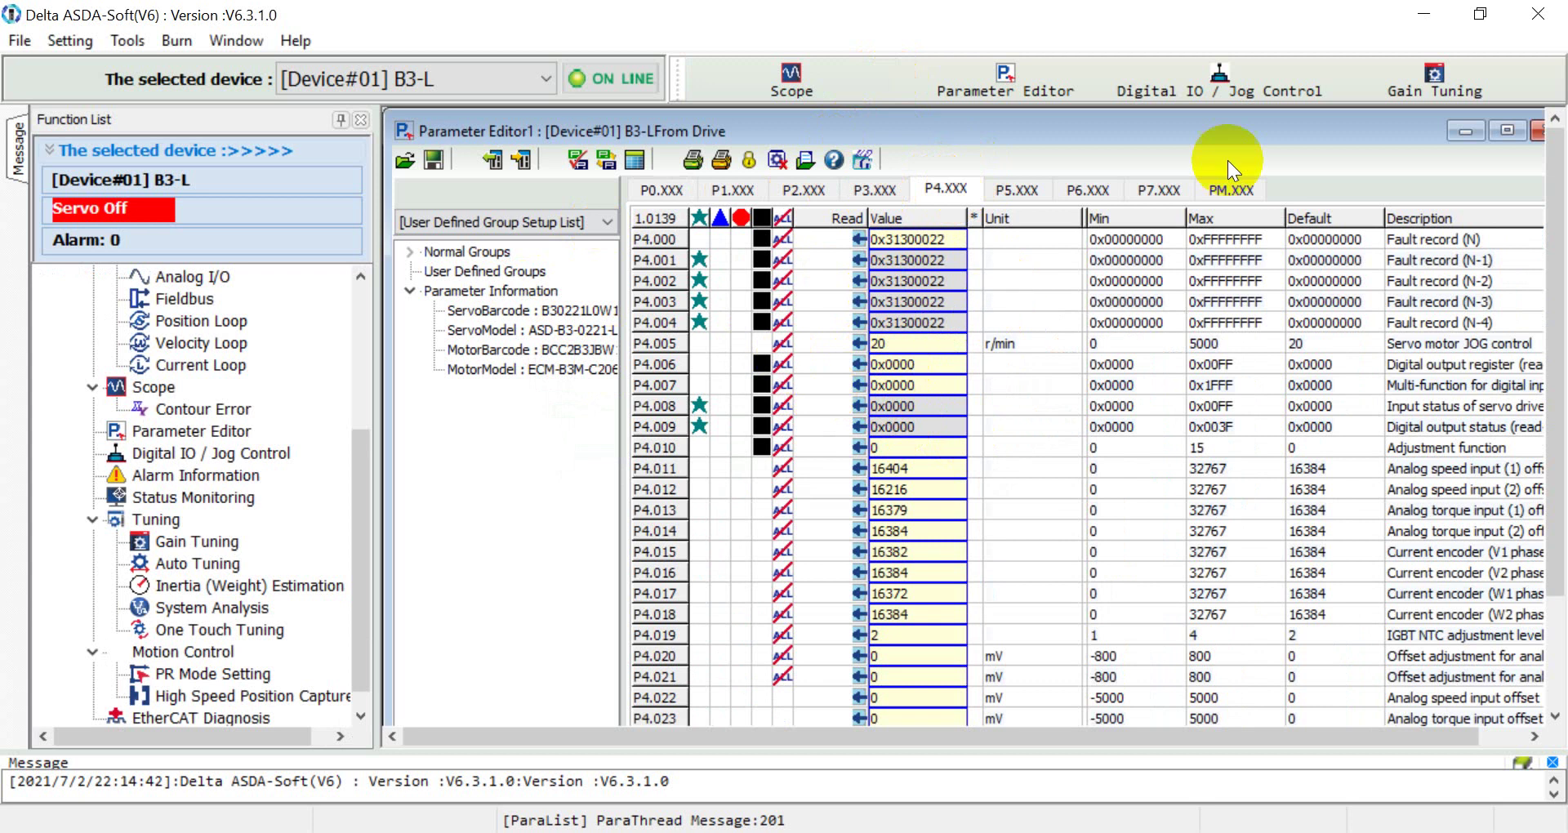
{"action": "left_click", "coordinate": [1217, 82]}
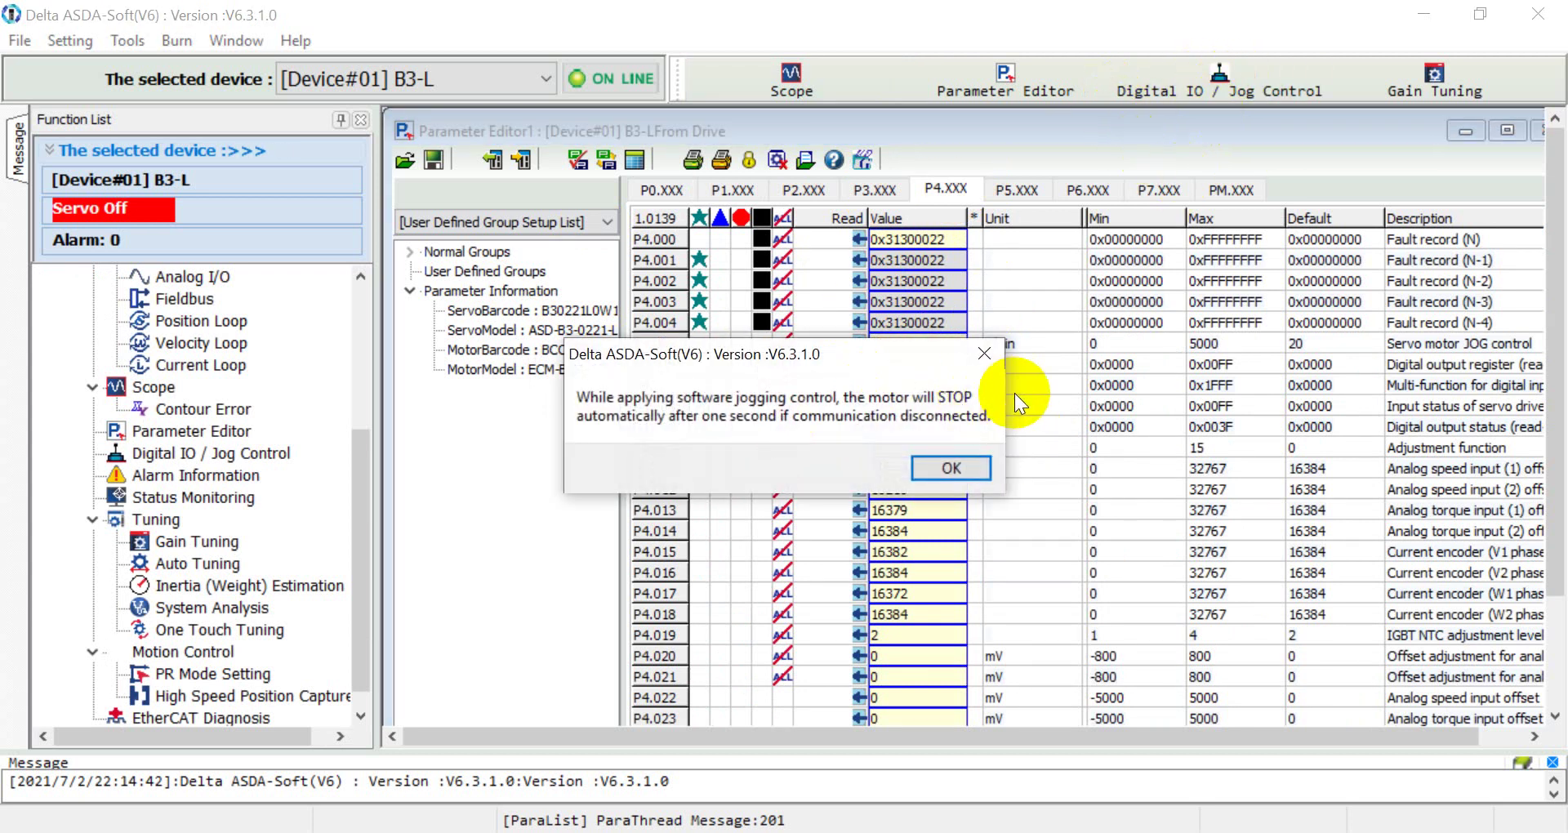
Step: Accept the jogging warning and try toggling DI1 Servo On and DI2 in the DI list
{"action": "left_click", "coordinate": [973, 461]}
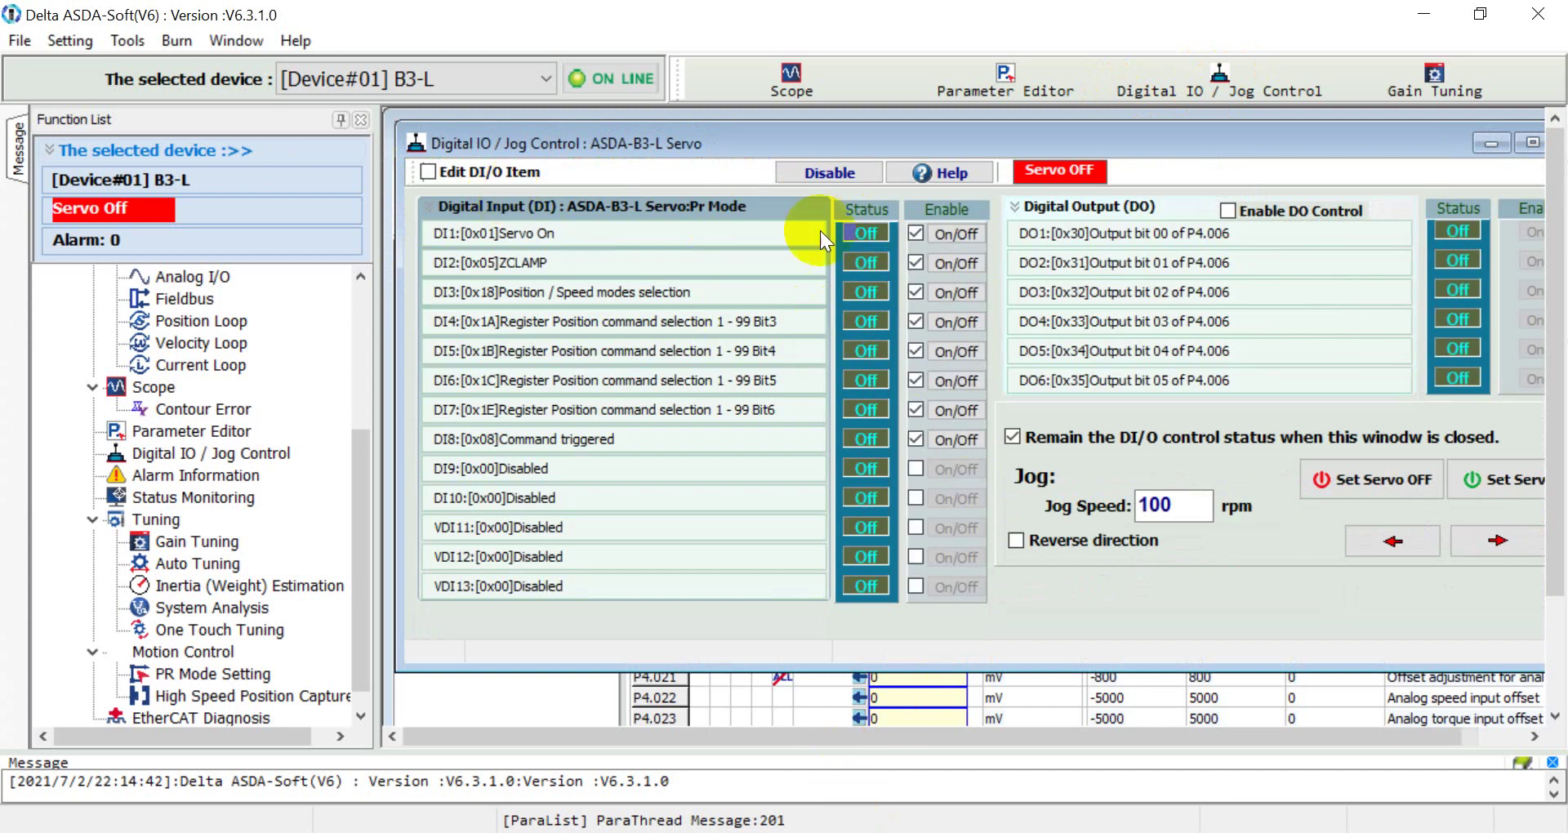
{"action": "left_click", "coordinate": [946, 234]}
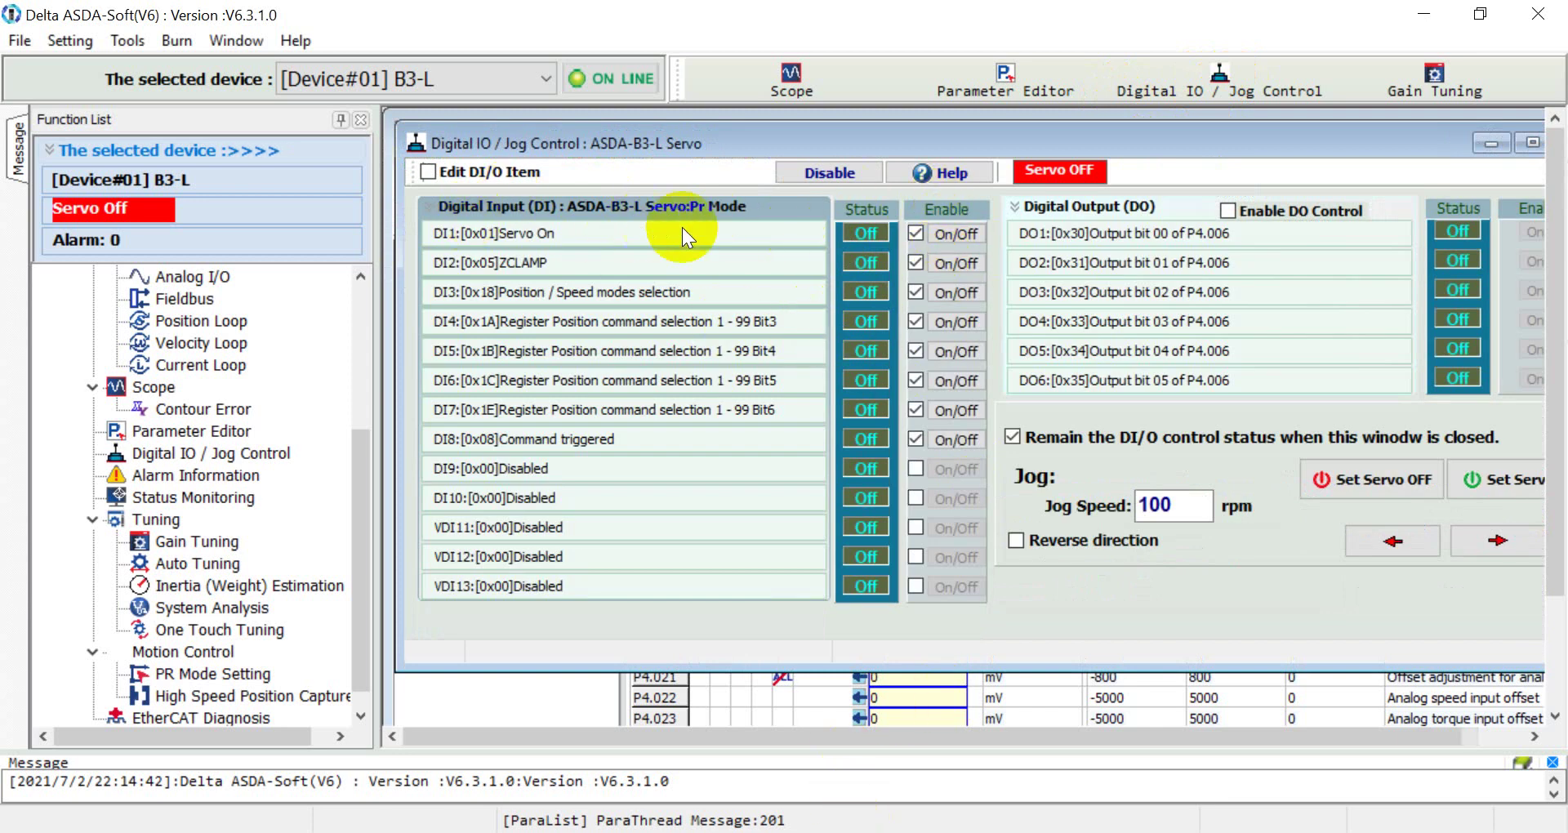
{"action": "left_click", "coordinate": [983, 256]}
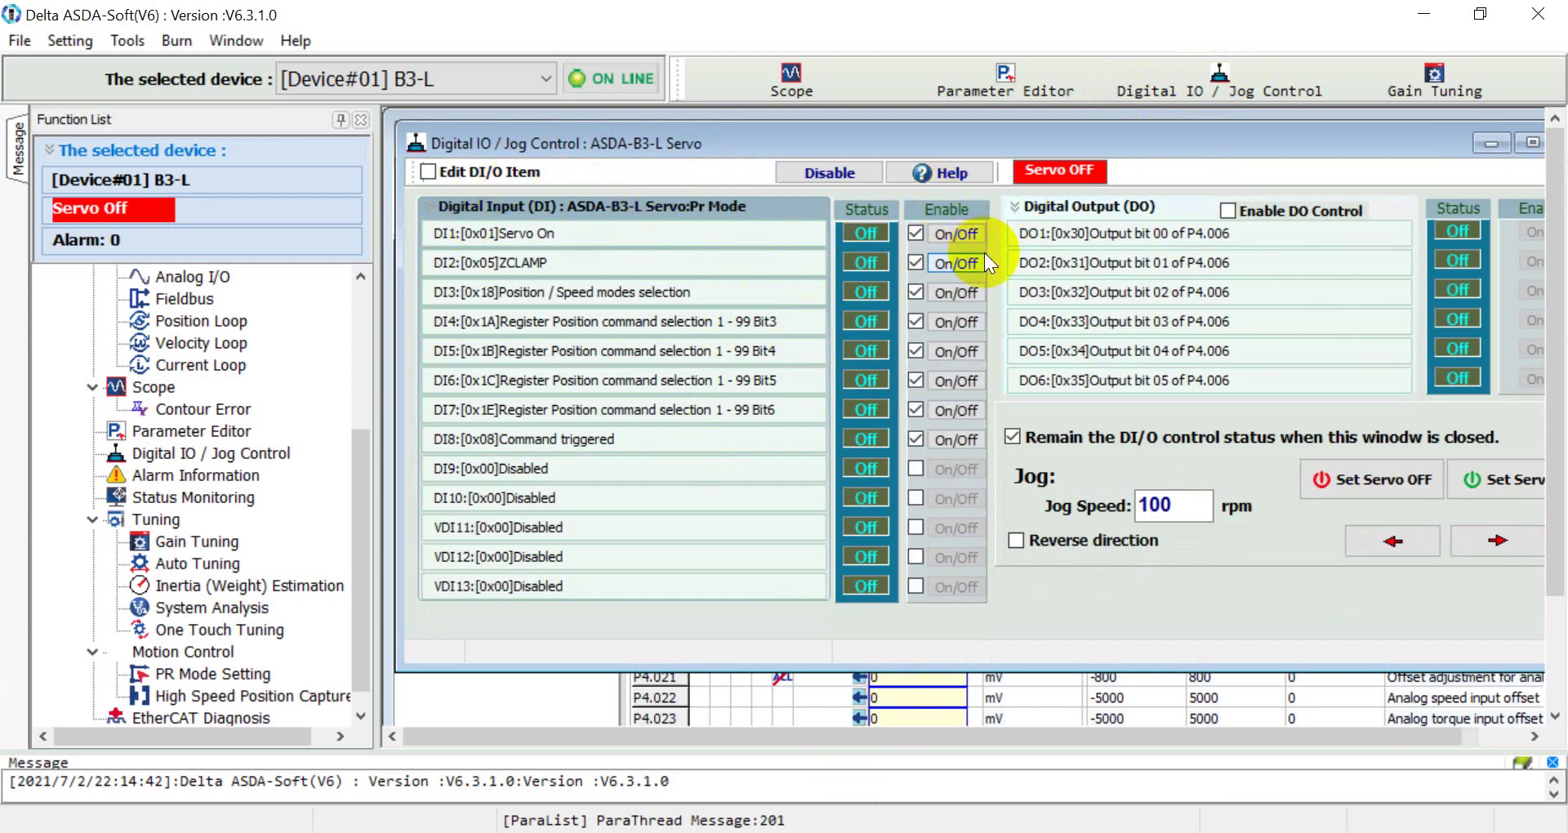
{"action": "left_click", "coordinate": [1083, 698]}
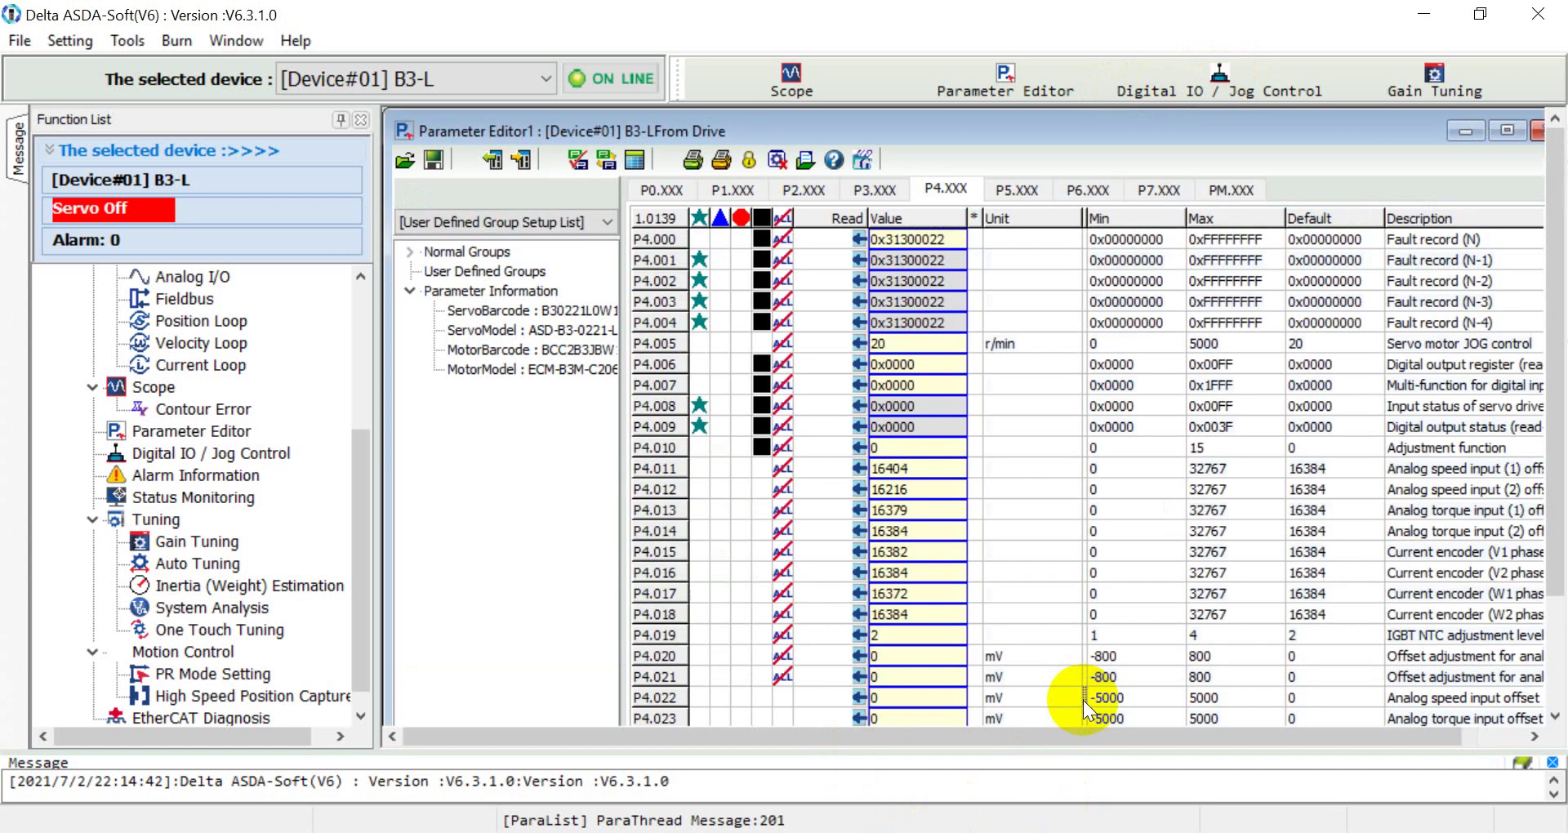
Step: Set P4.007 to 255 (0x00FF) so DI1–8 turn on and the drive goes Servo ON
{"action": "left_click", "coordinate": [929, 390]}
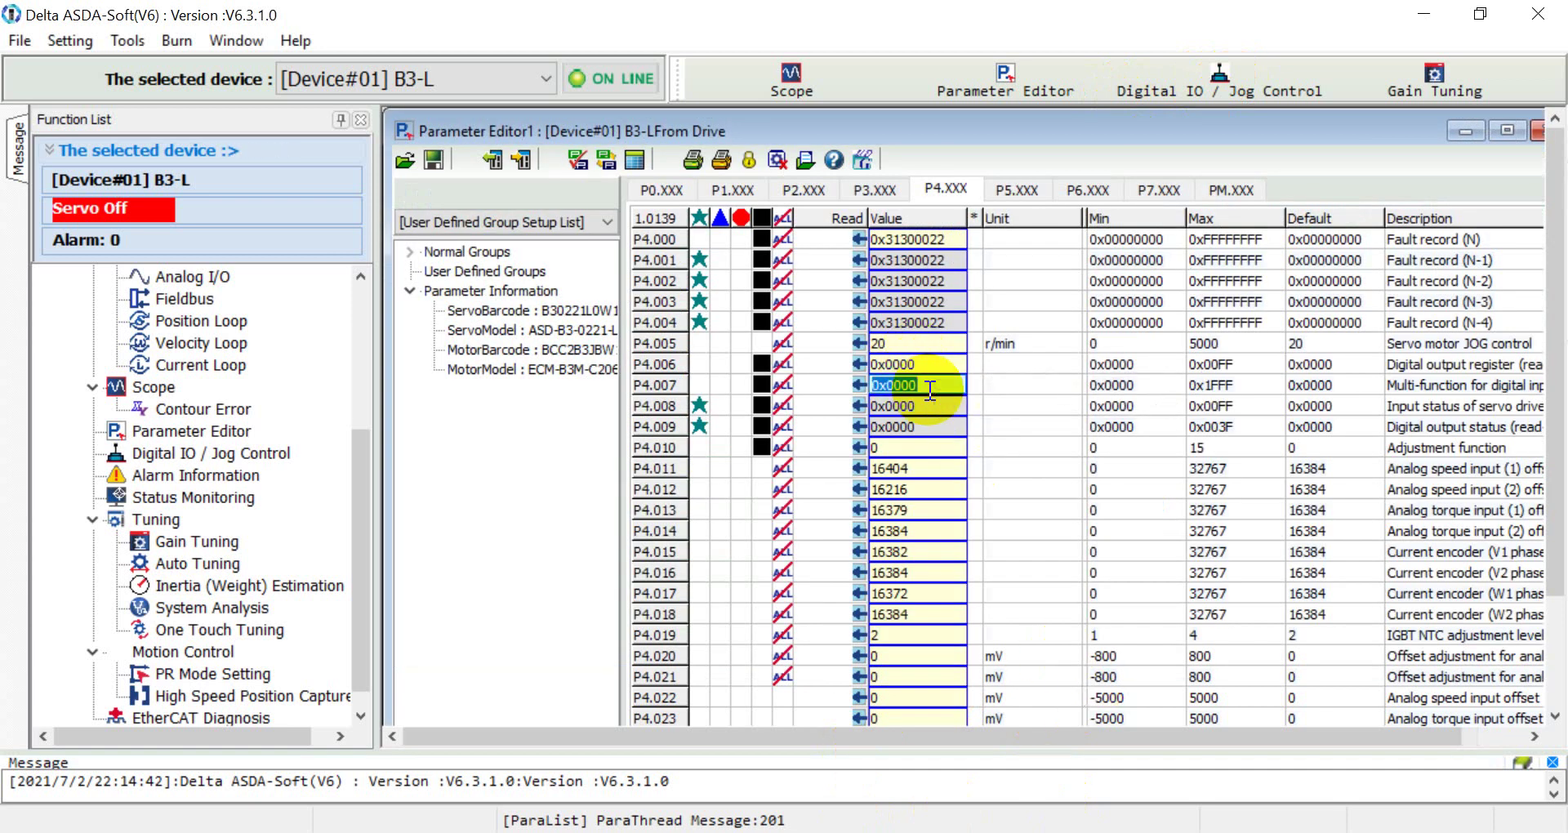
{"action": "type", "text": "255"}
{"action": "key", "text": "Return"}
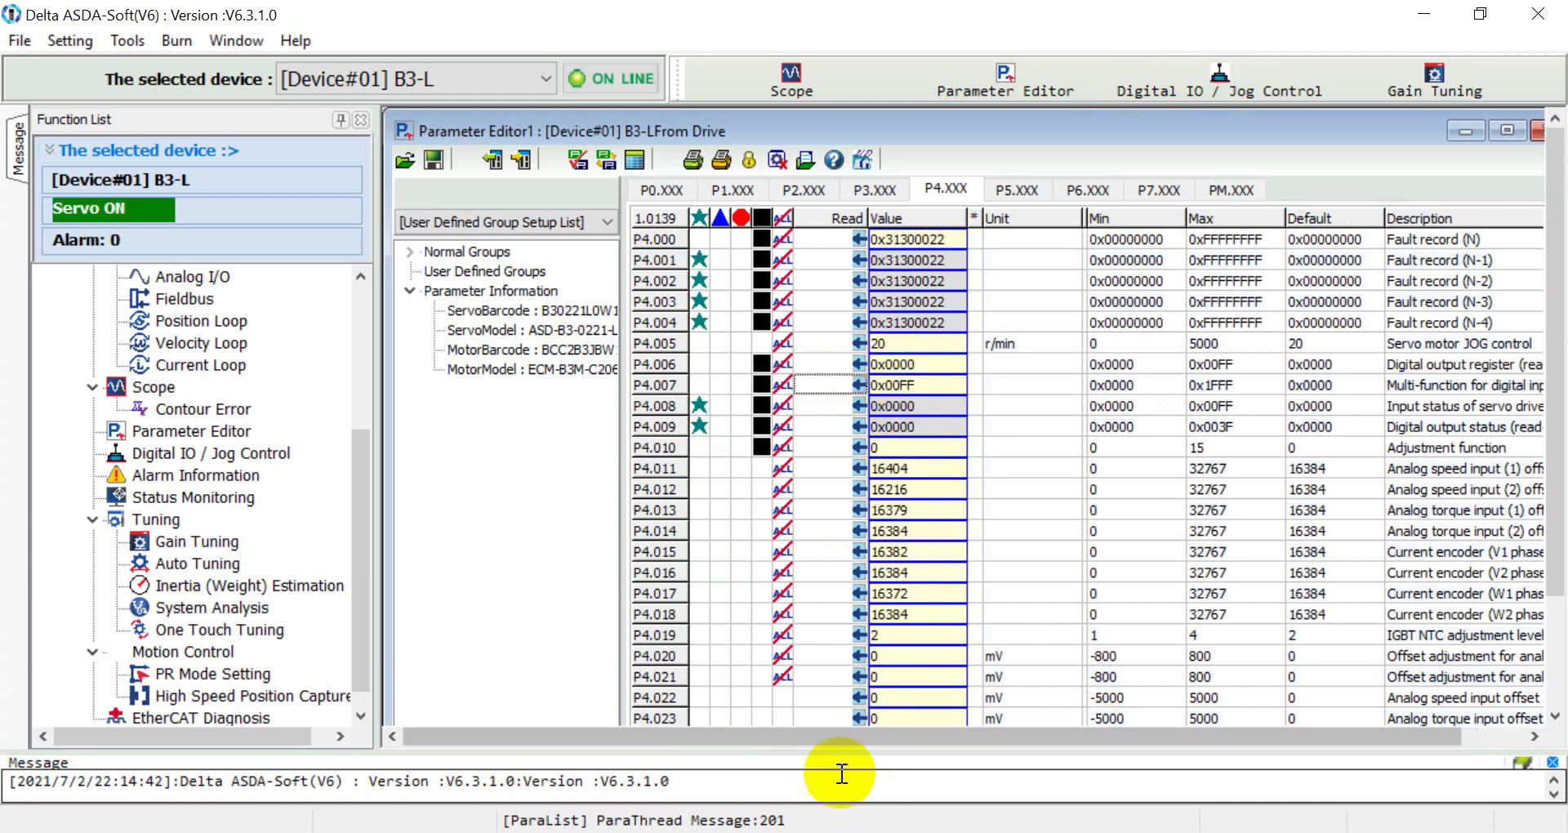
{"action": "left_click", "coordinate": [1197, 86]}
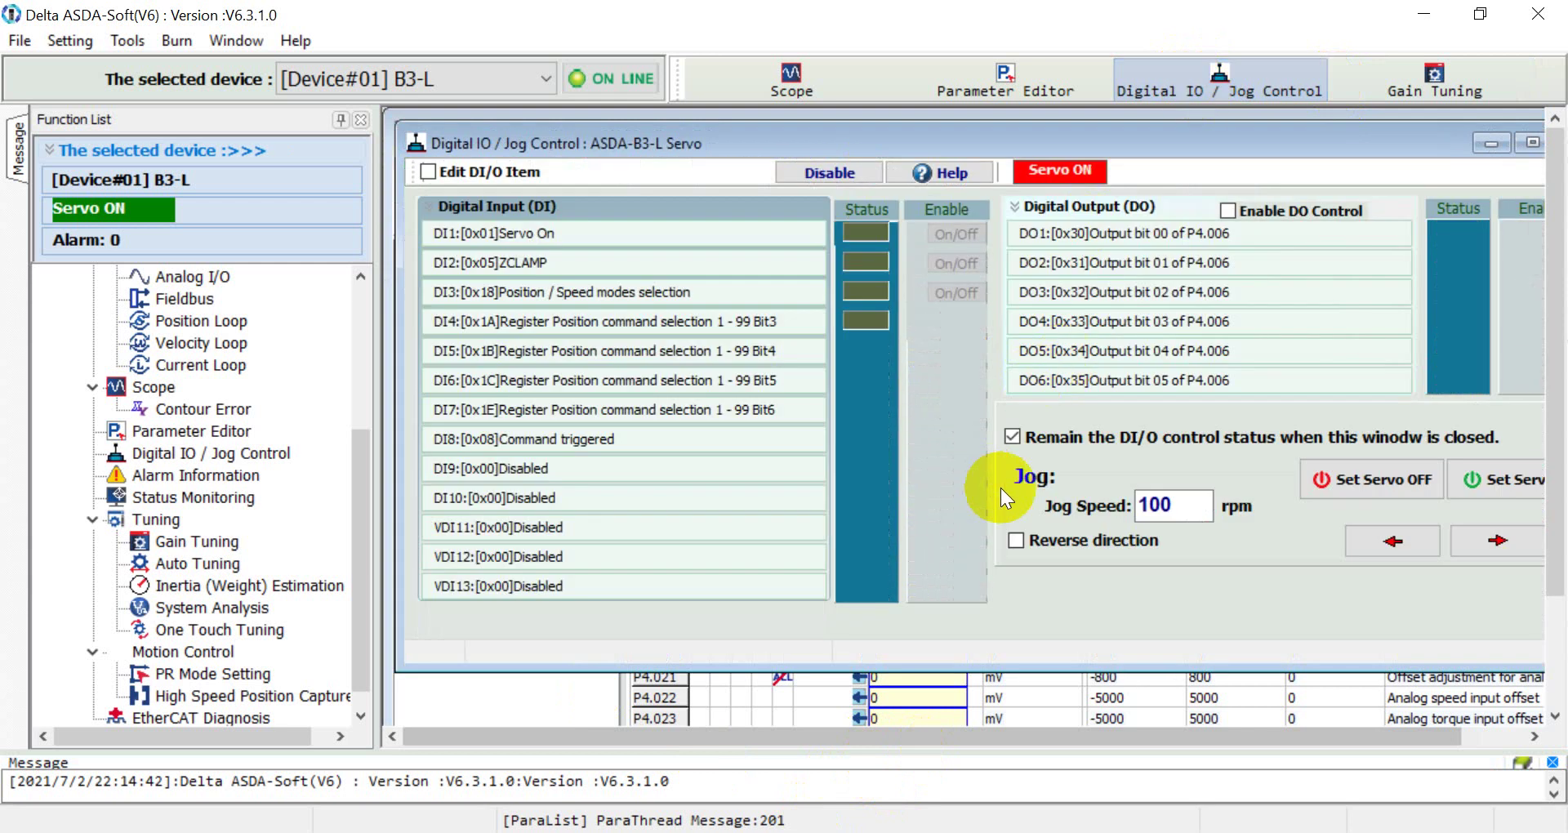
{"action": "left_click", "coordinate": [1119, 718]}
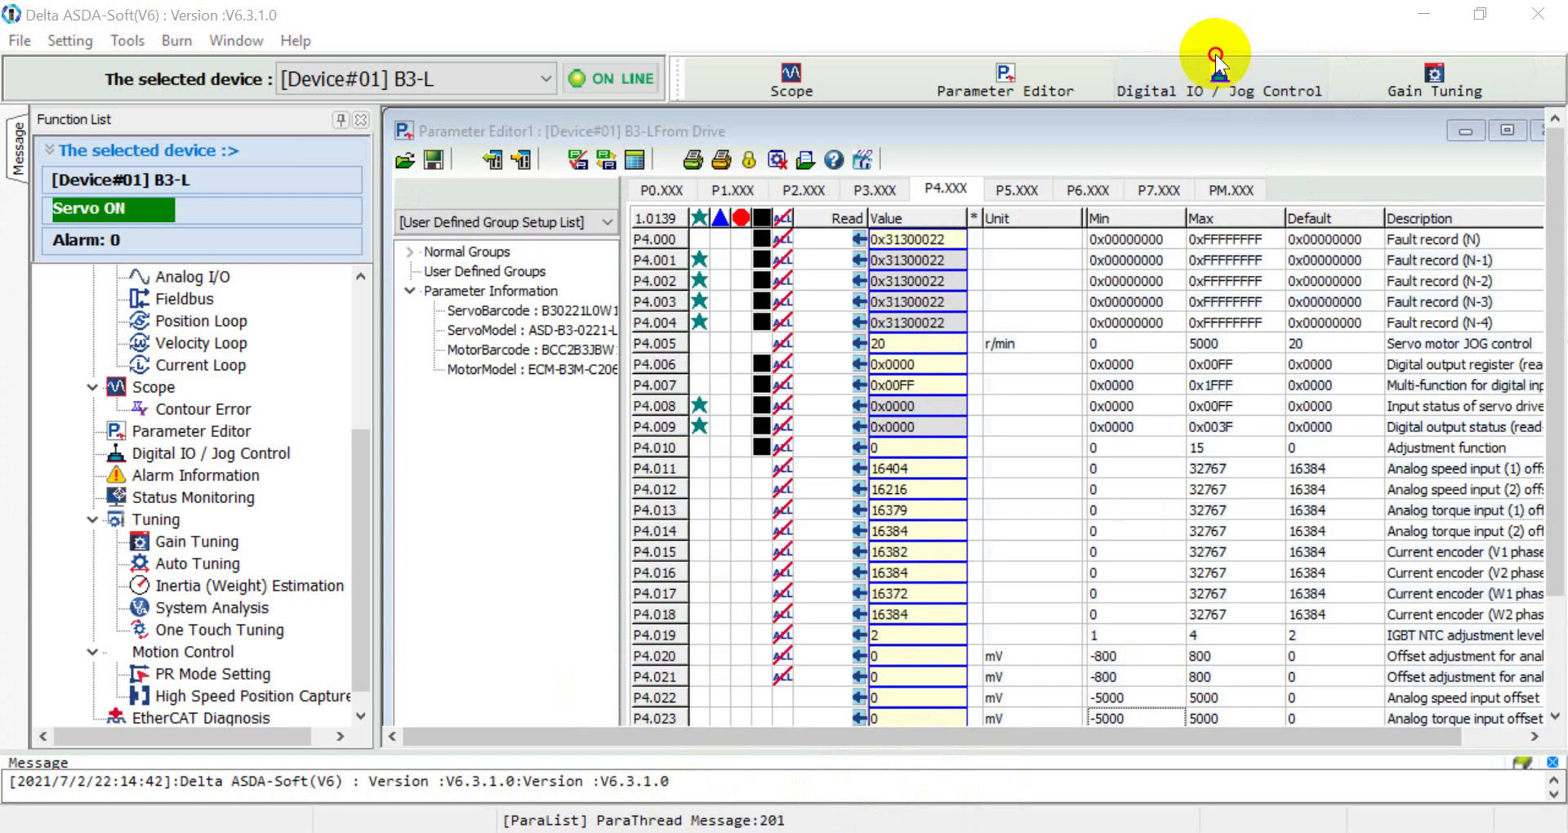
Step: Check the DI status, then set P3.006 to 255 (0x00FF) on the P3 group
{"action": "left_click", "coordinate": [1223, 73]}
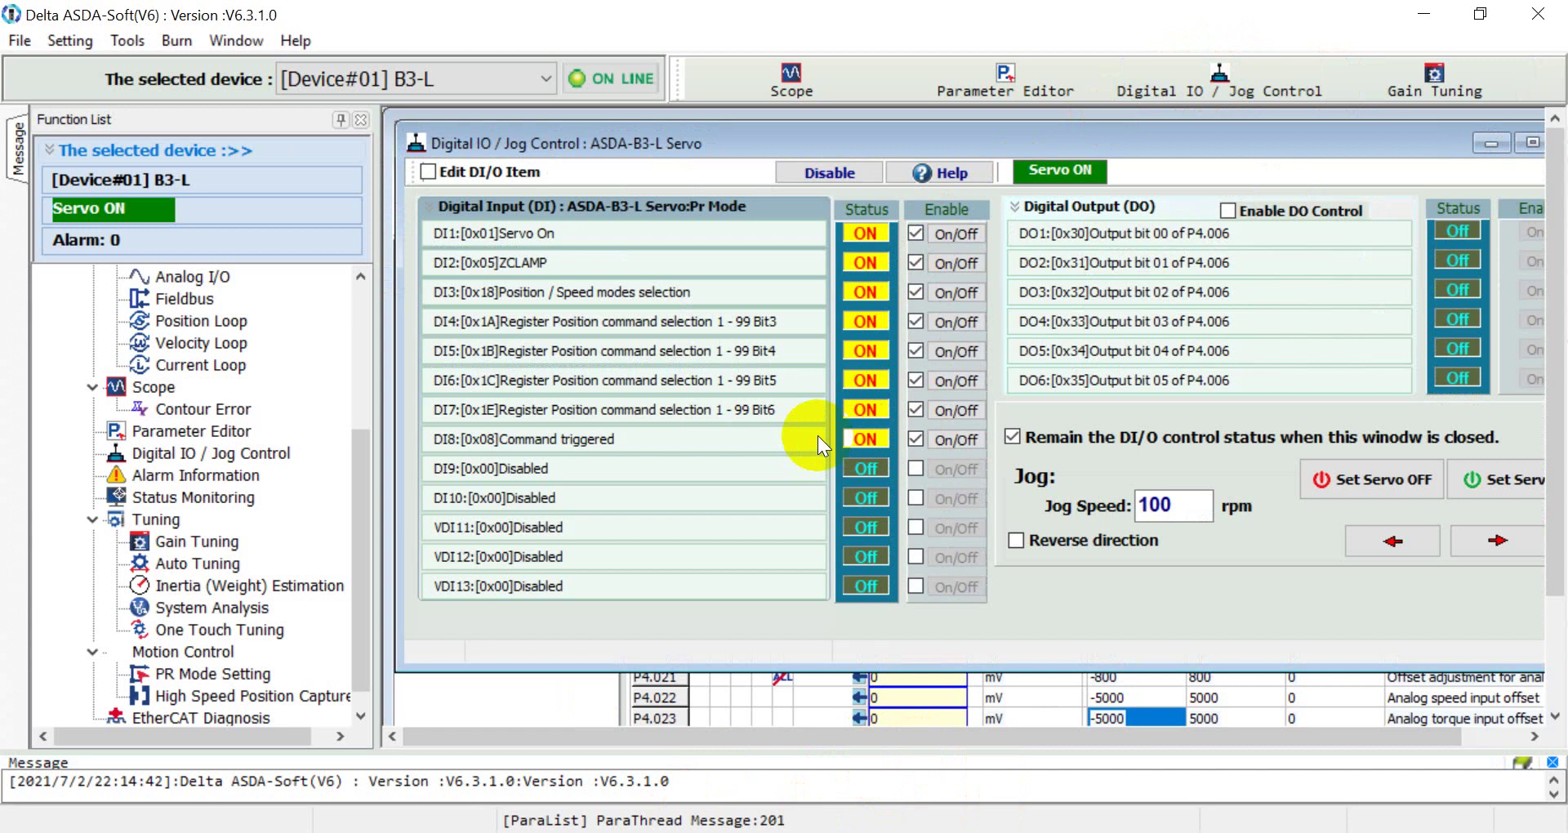
{"action": "left_click", "coordinate": [1051, 711]}
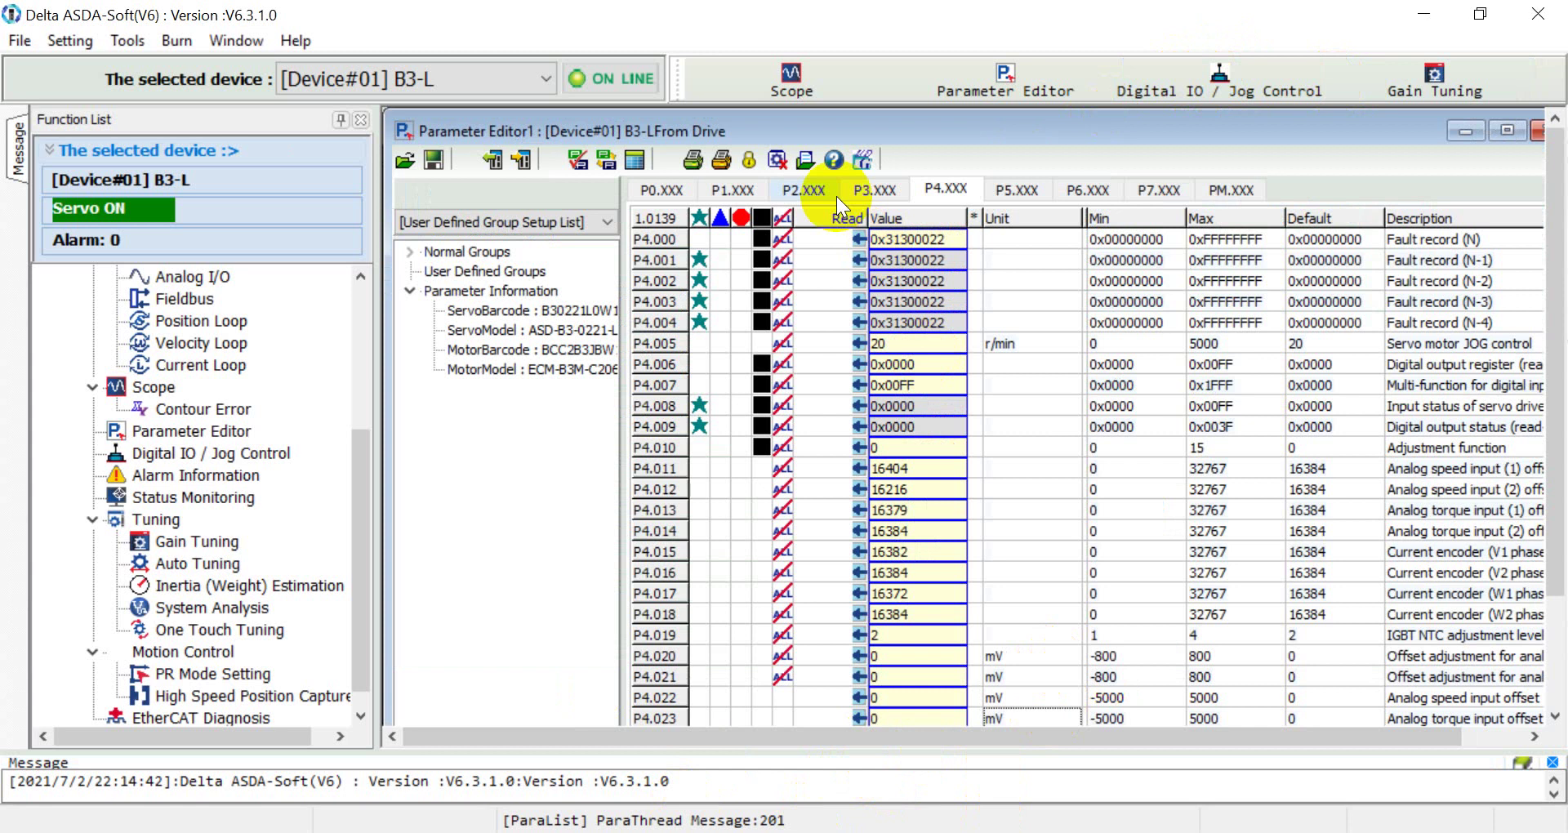
{"action": "left_click", "coordinate": [871, 194]}
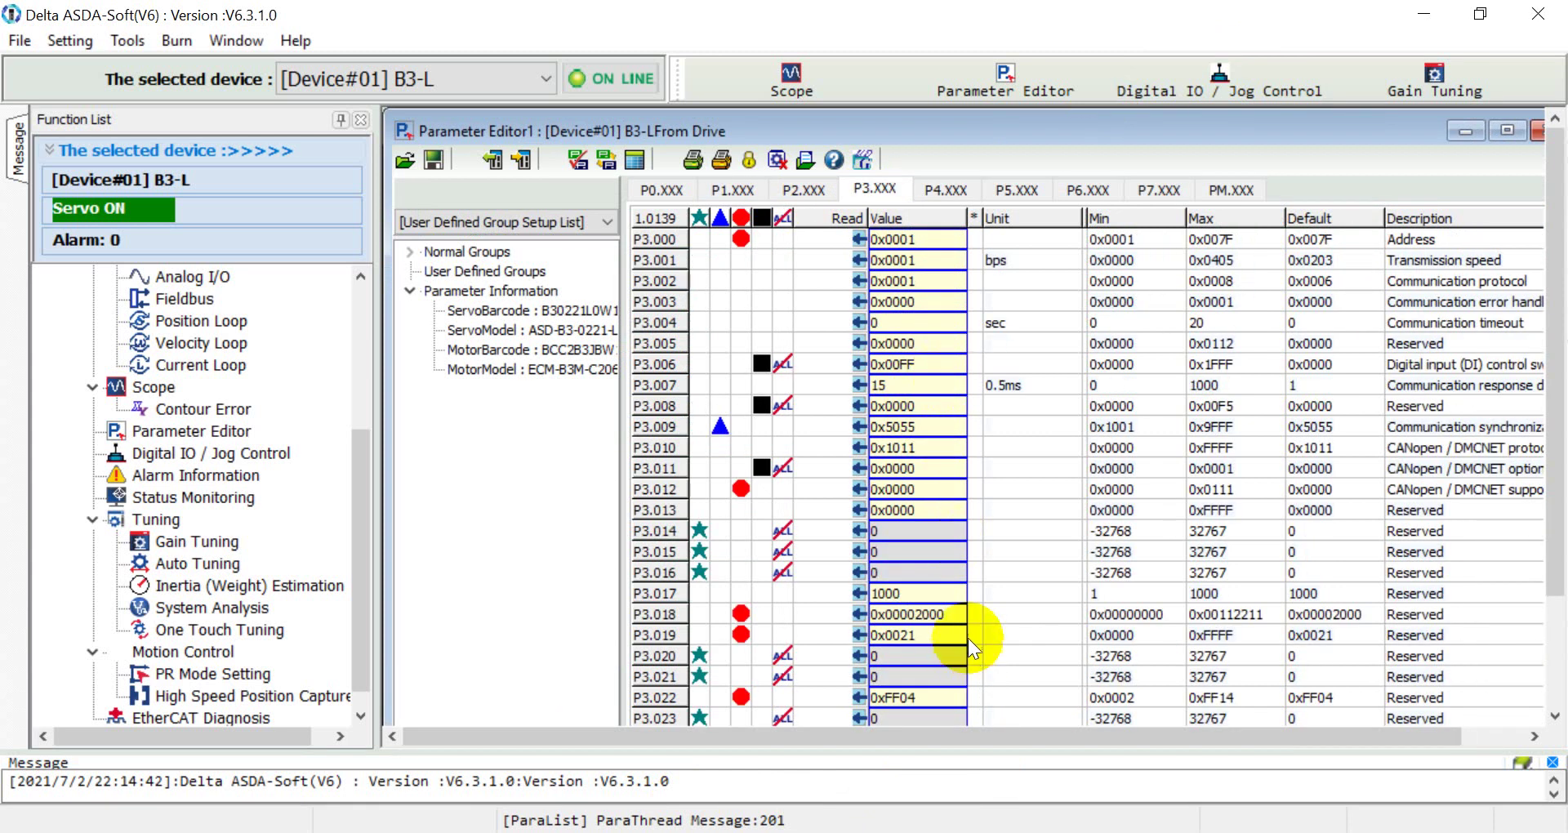
{"action": "double_click", "coordinate": [938, 364]}
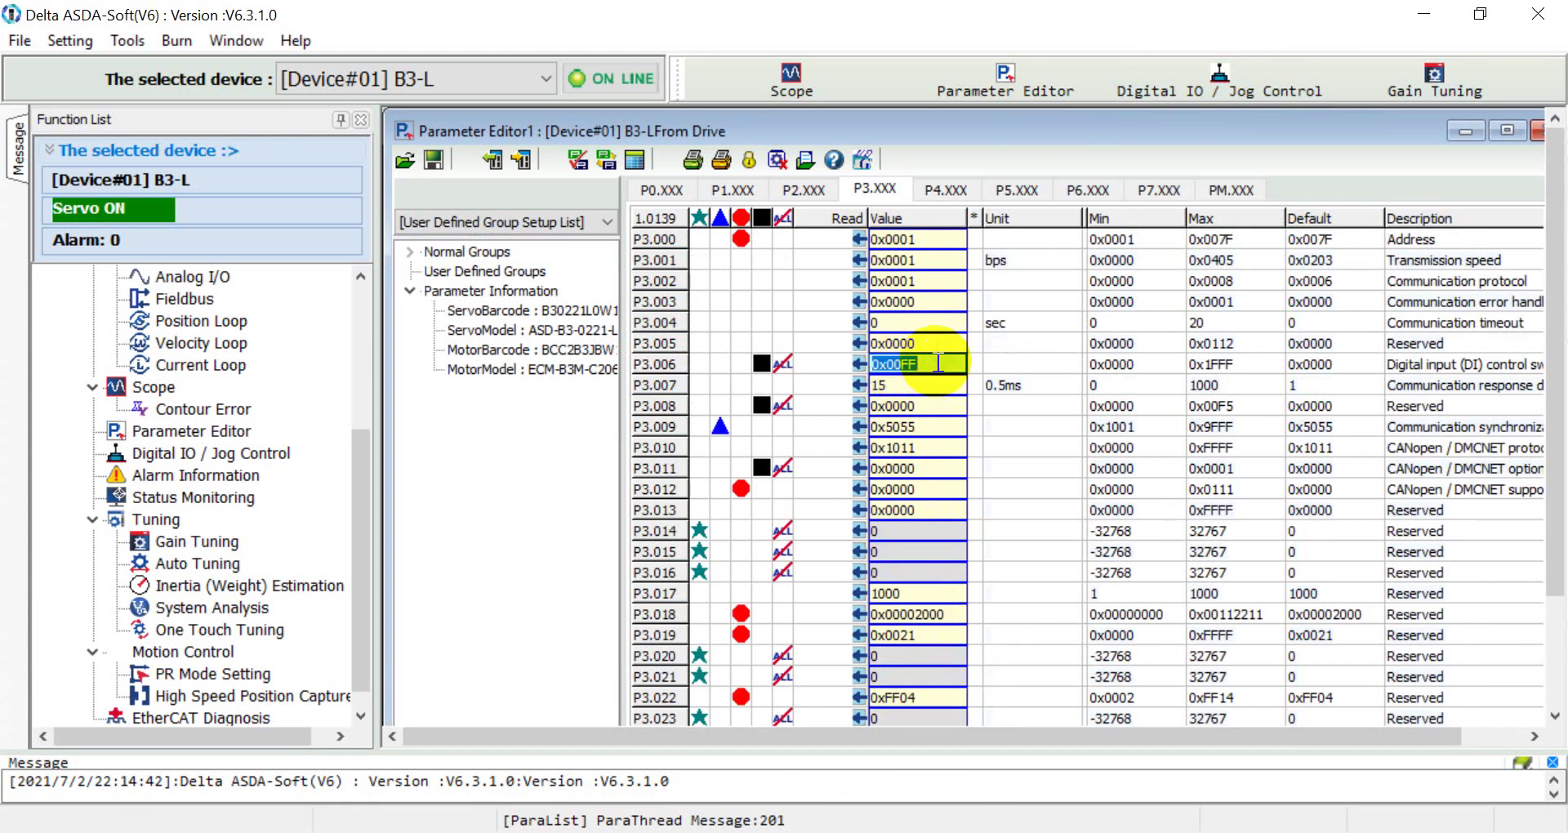
{"action": "type", "text": "1"}
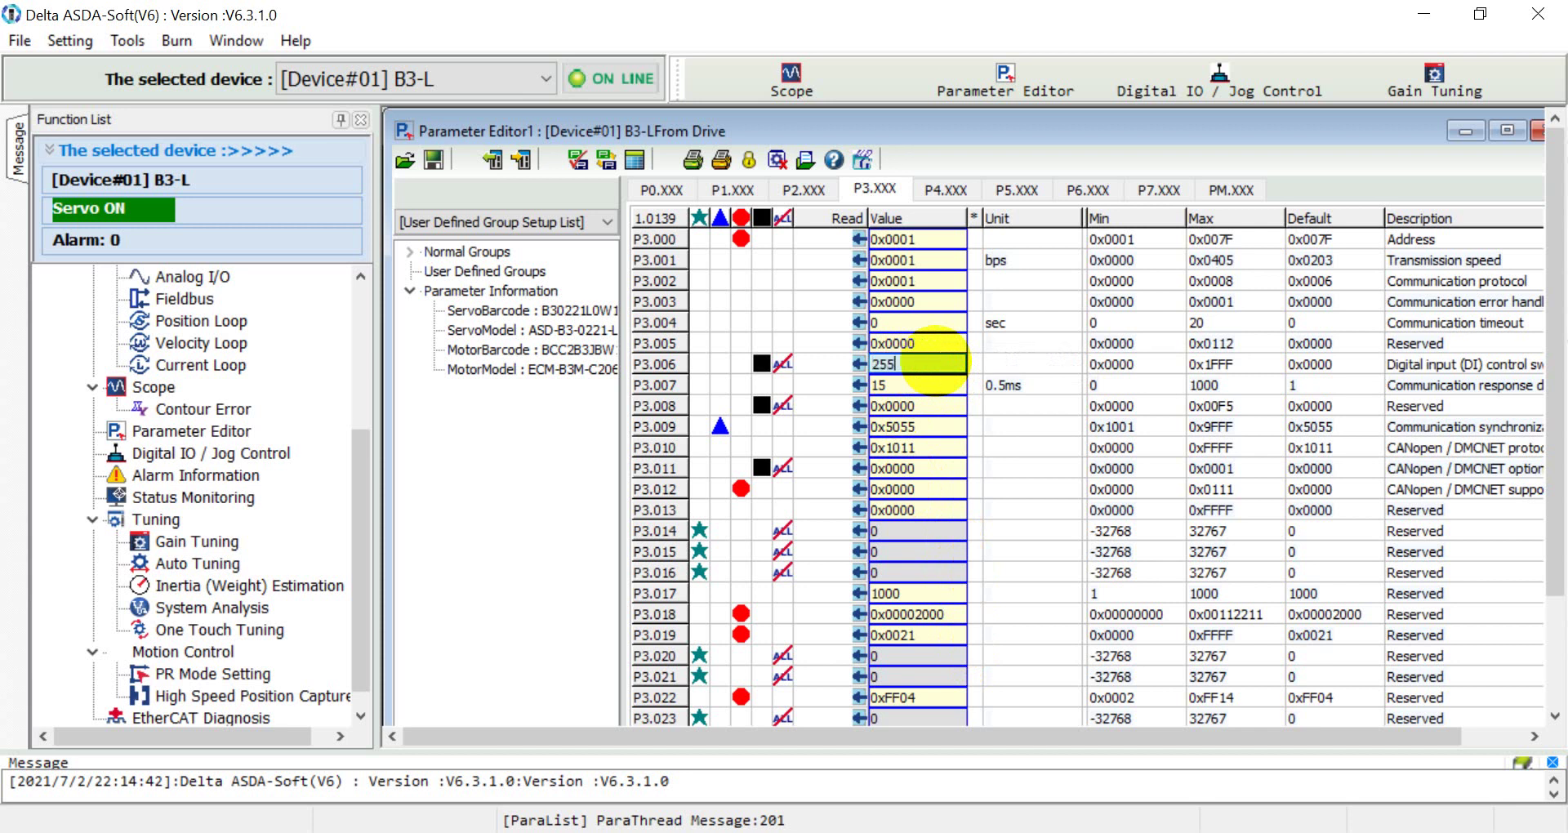
{"action": "type", "text": "55"}
{"action": "key", "text": "Return"}
{"action": "left_click", "coordinate": [848, 364]}
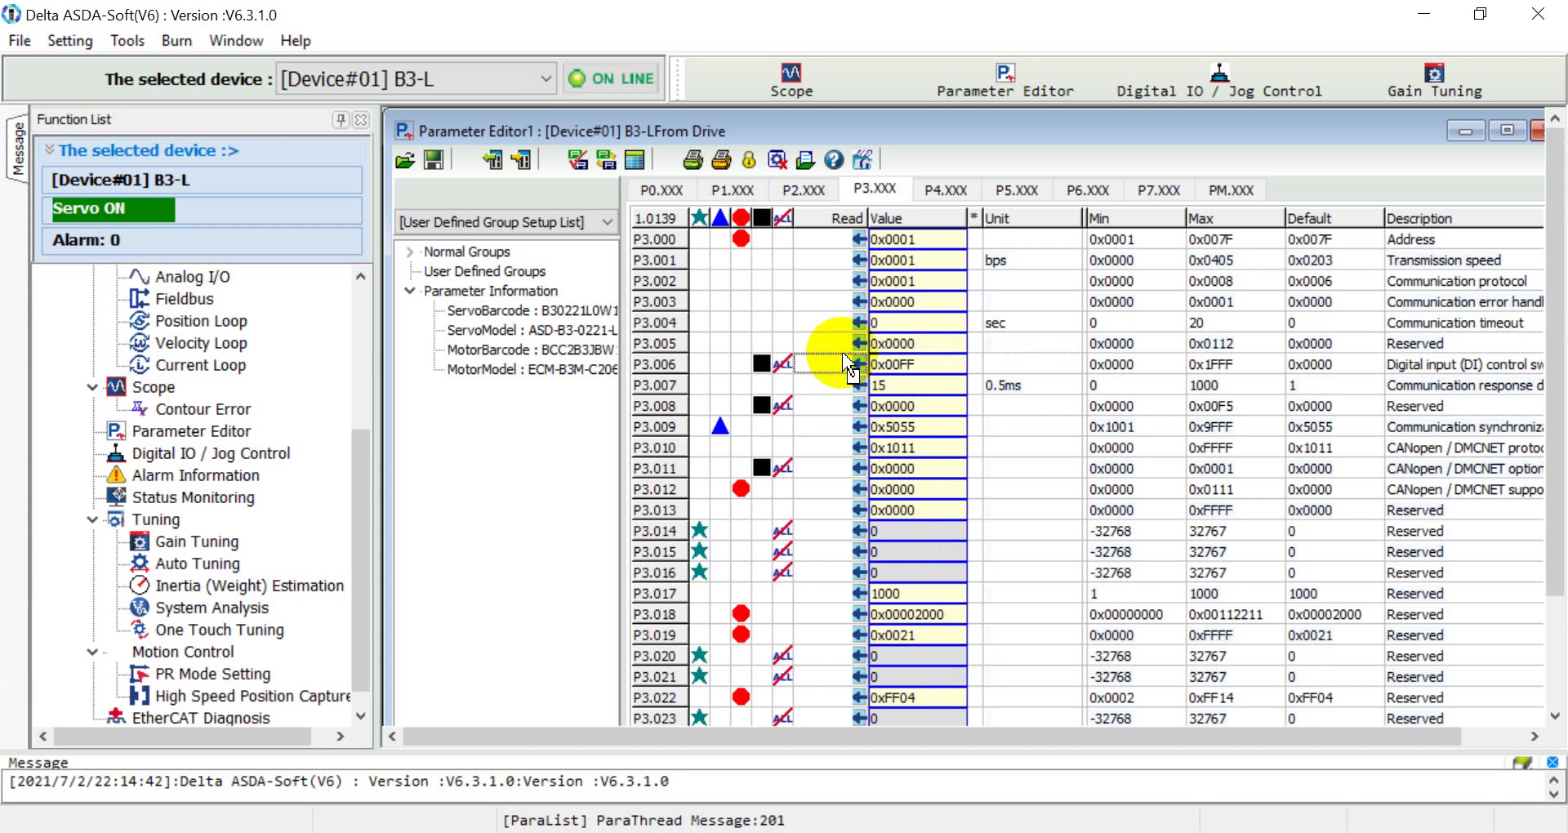
Step: Try setting P4.007 to 511, which still reads 0x00FF
{"action": "left_click", "coordinate": [947, 189]}
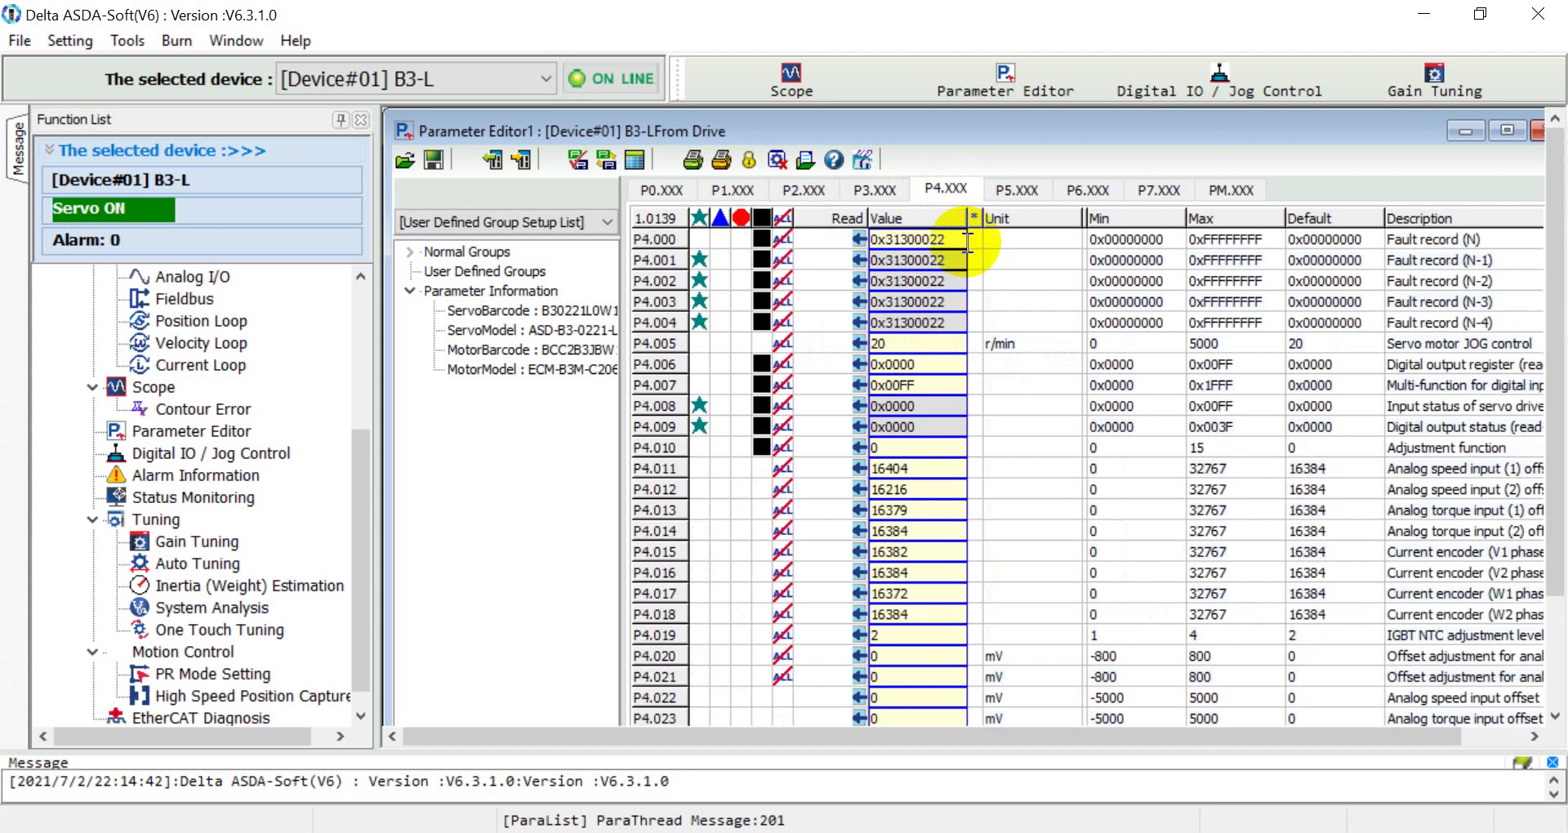
{"action": "left_click", "coordinate": [933, 386]}
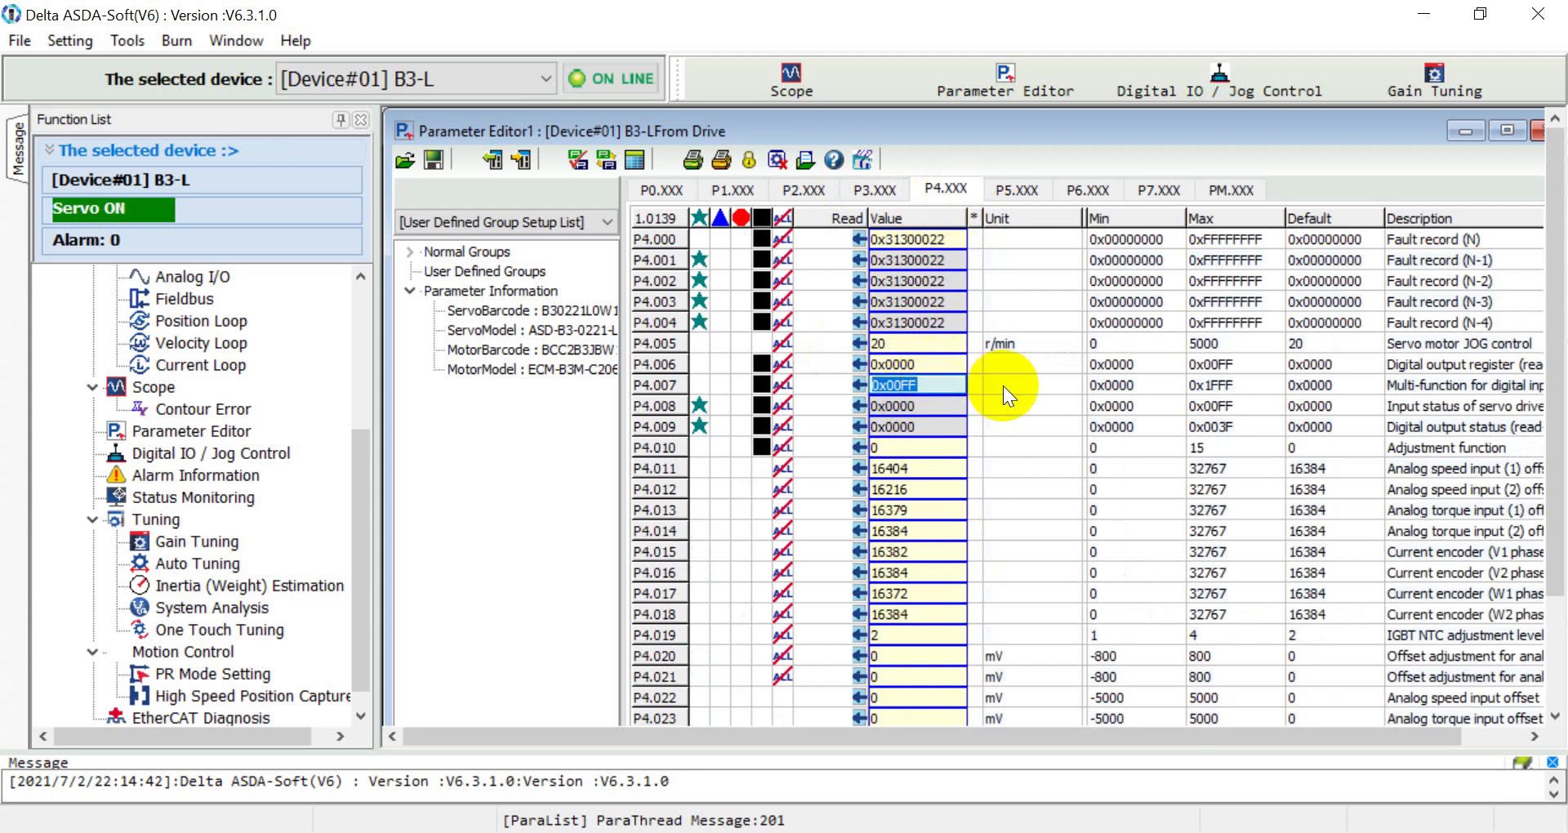
{"action": "type", "text": "511"}
{"action": "key", "text": "Return"}
{"action": "left_click", "coordinate": [827, 386]}
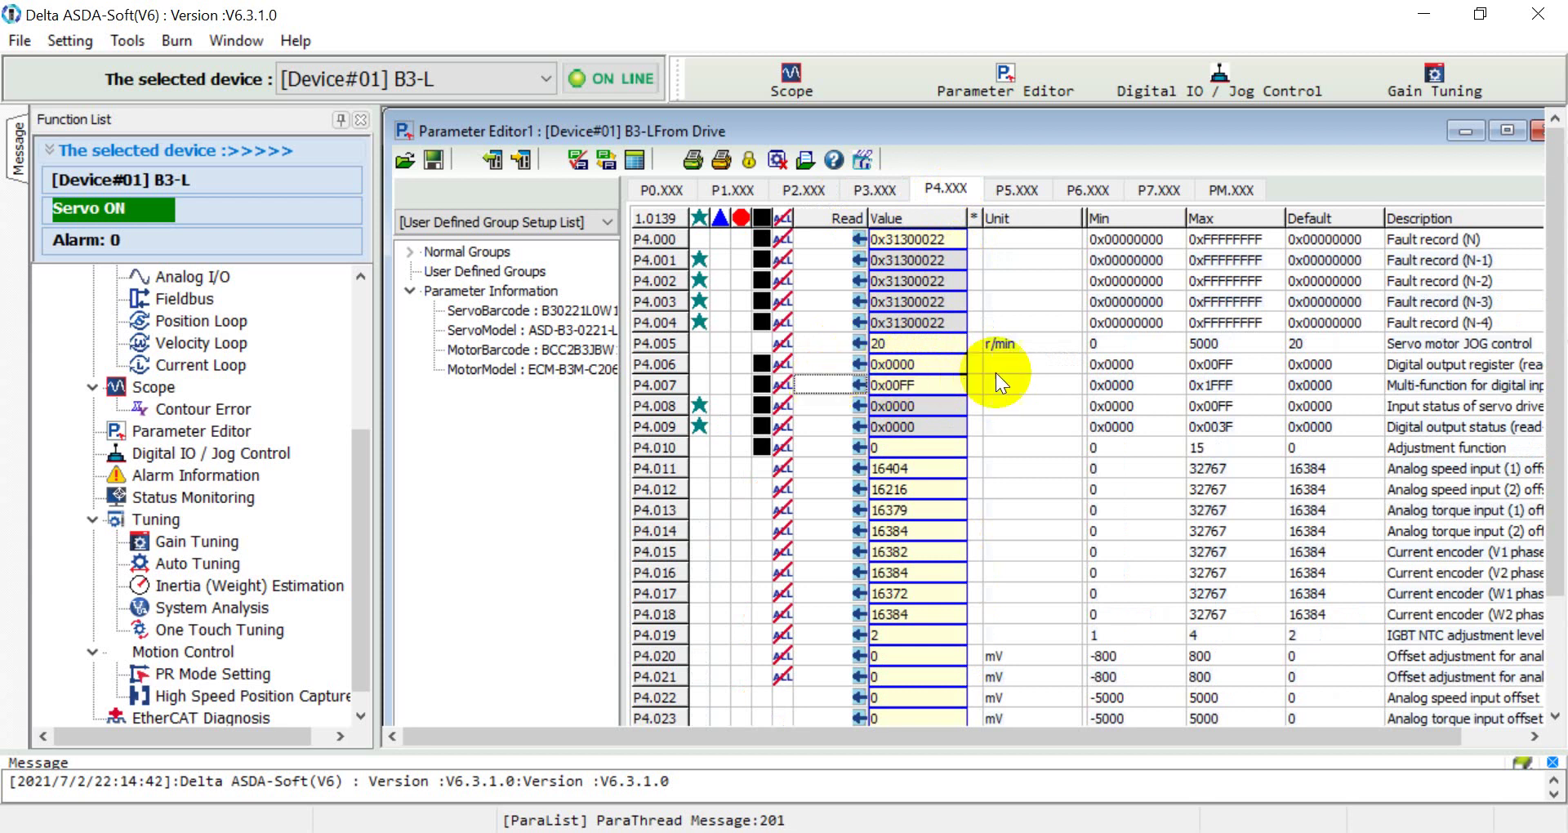
{"action": "left_click", "coordinate": [931, 385]}
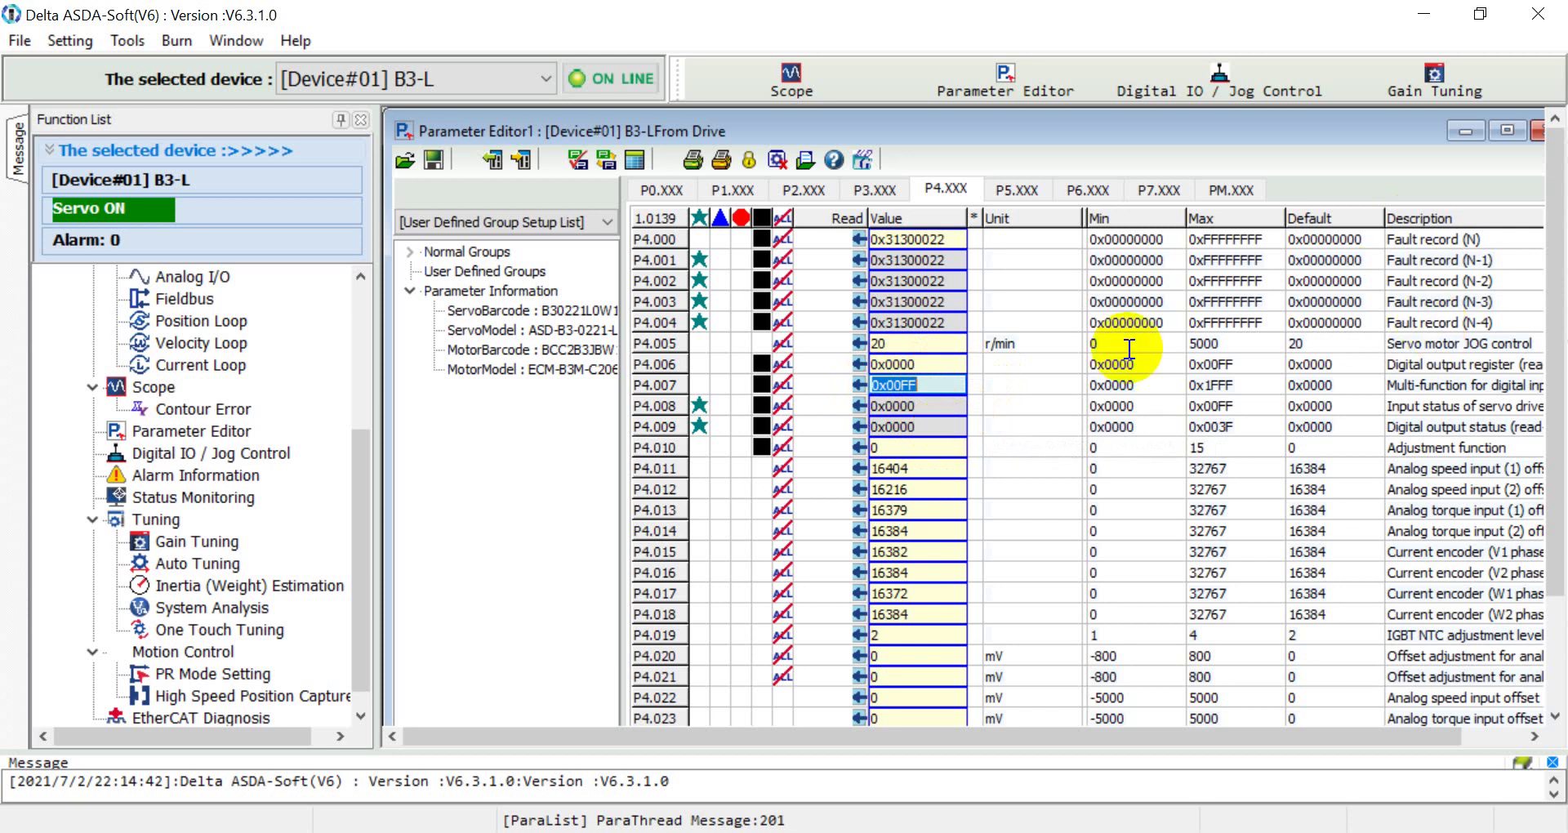
Step: Set P3.006 to 1023 (0x03FF) on the P3 group
{"action": "left_click", "coordinate": [873, 189]}
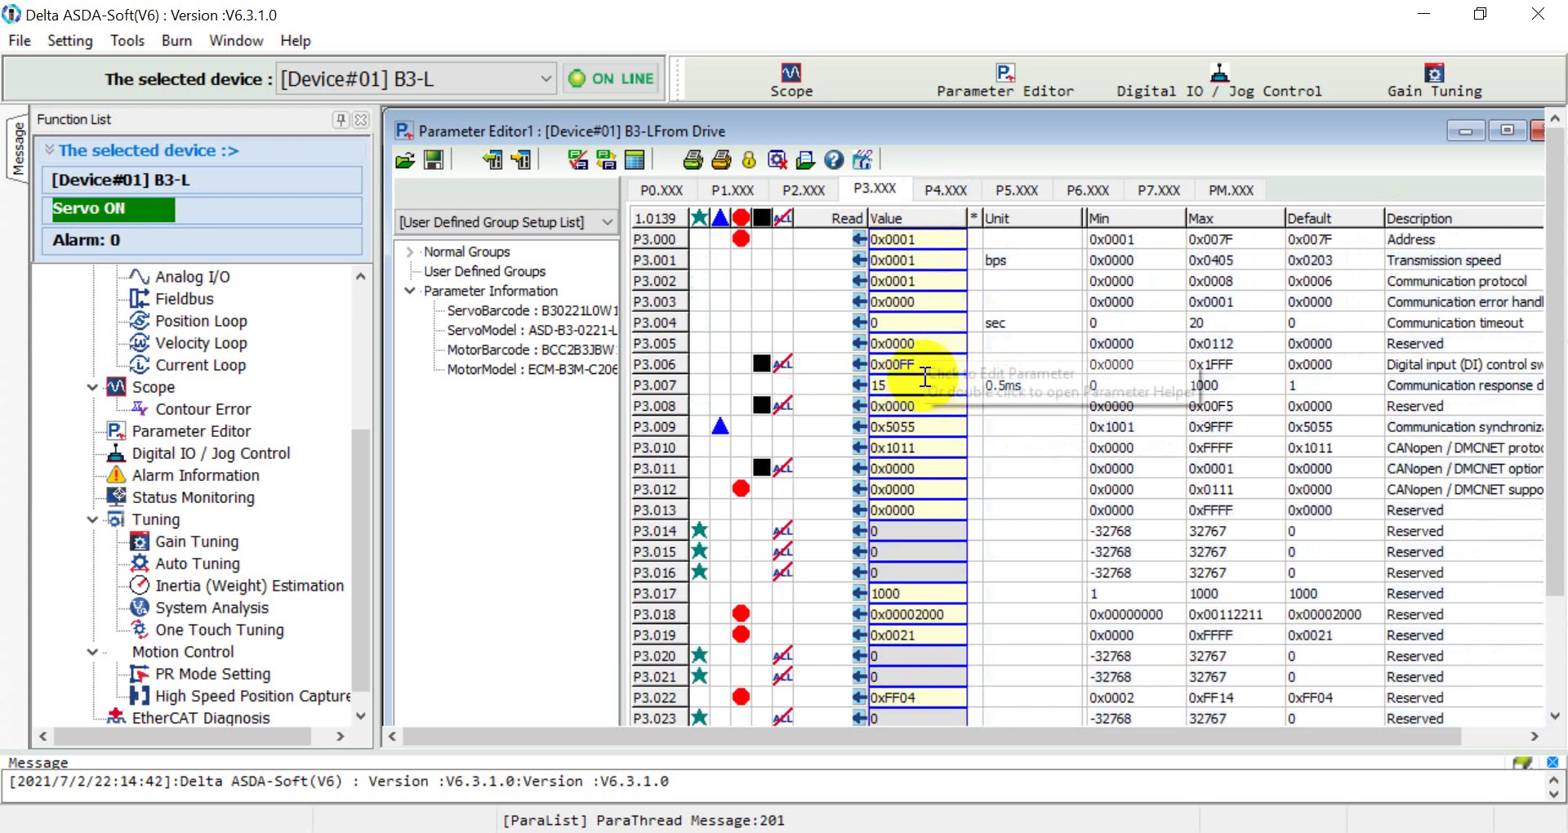
{"action": "left_click", "coordinate": [927, 364]}
{"action": "type", "text": "1"}
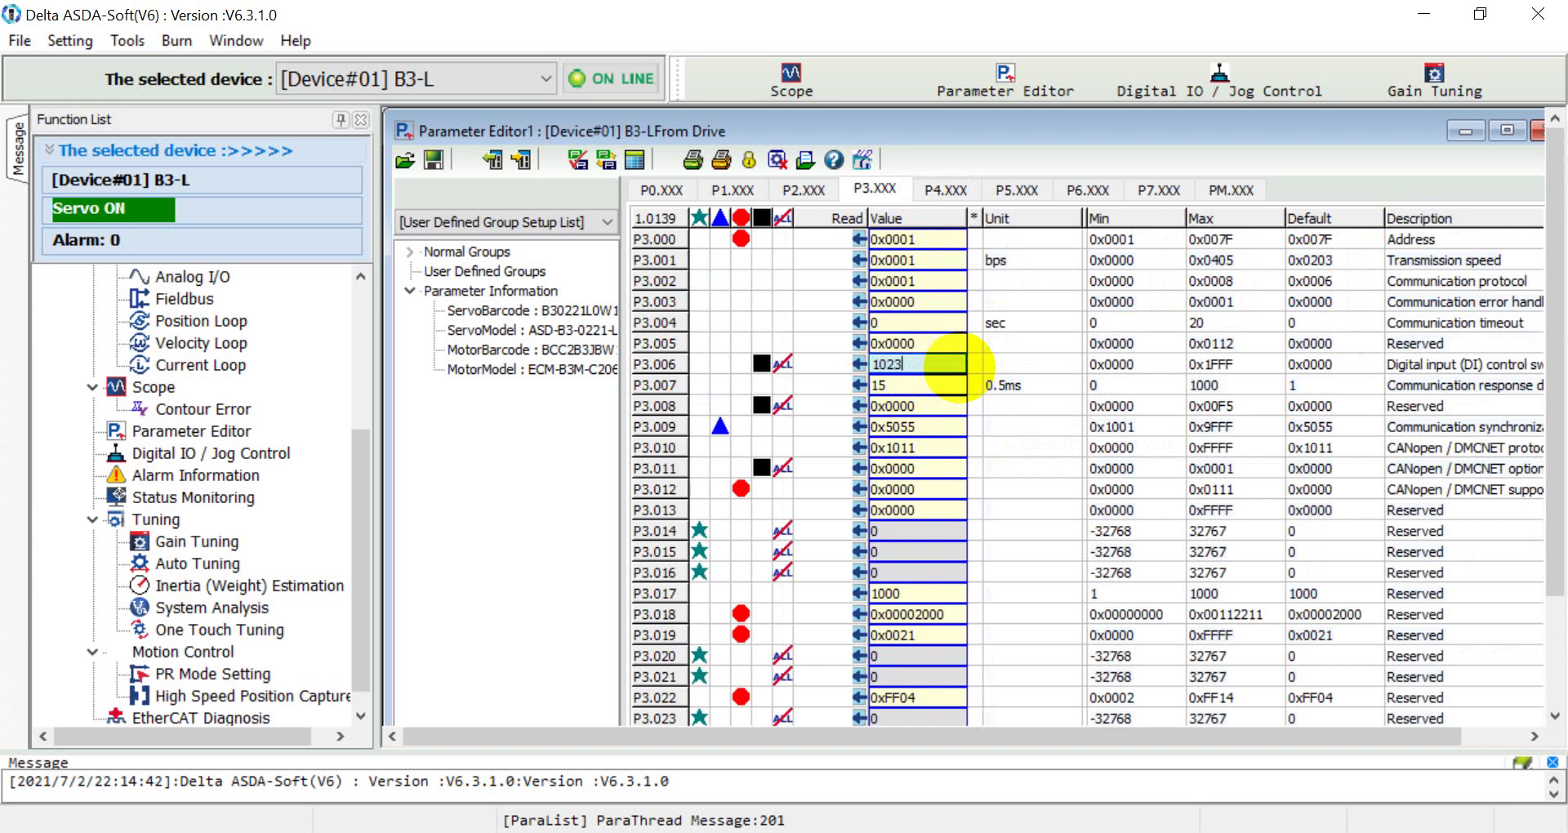
{"action": "type", "text": "023"}
{"action": "key", "text": "Return"}
{"action": "left_click", "coordinate": [829, 368]}
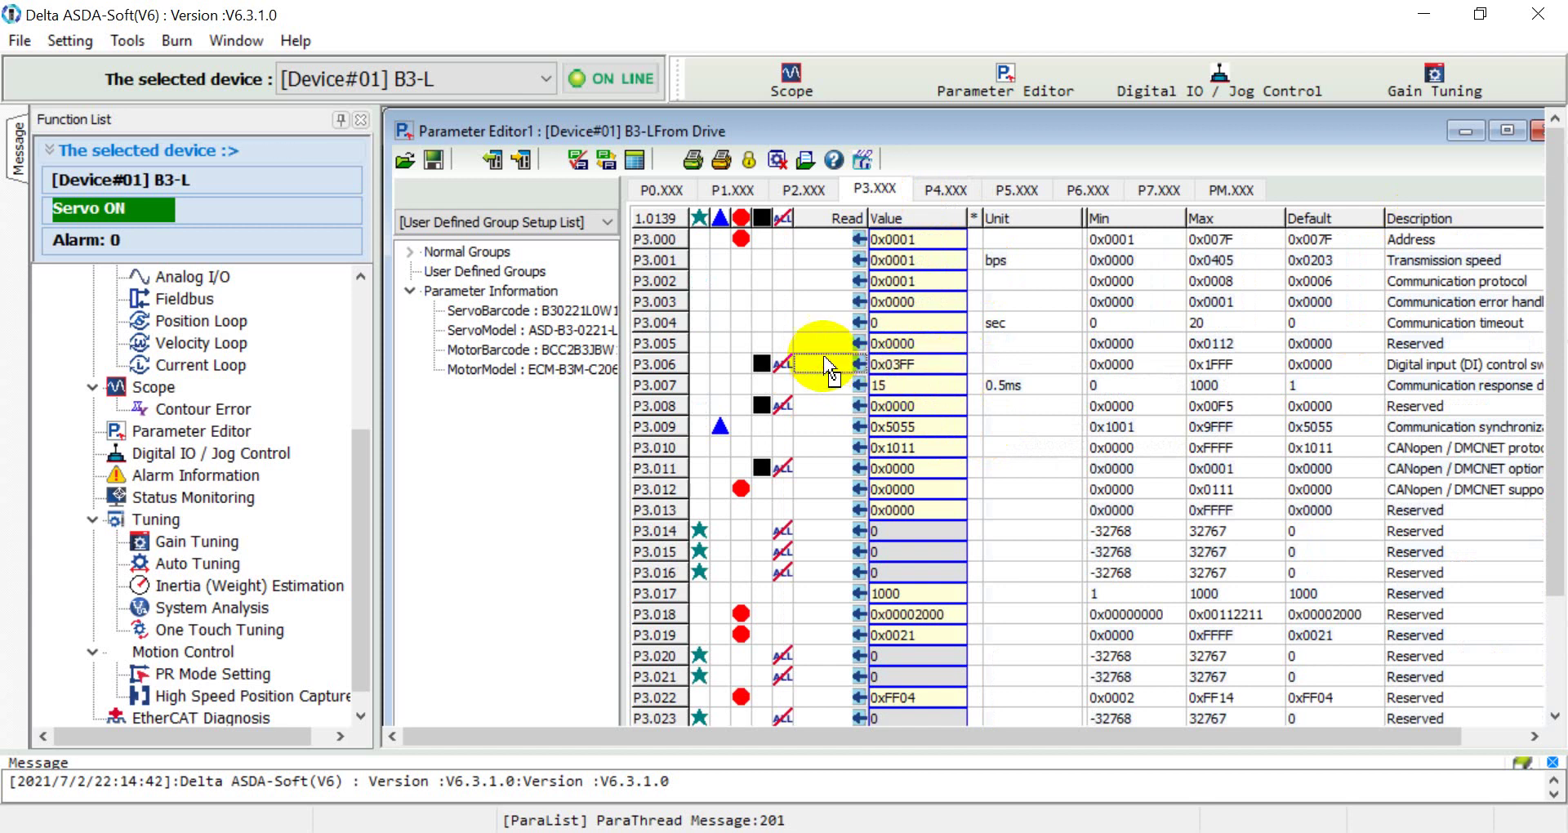
Step: Set P4.007 to 511 (0x01FF) and check DI status, where DI10 stays off
{"action": "left_click", "coordinate": [945, 190]}
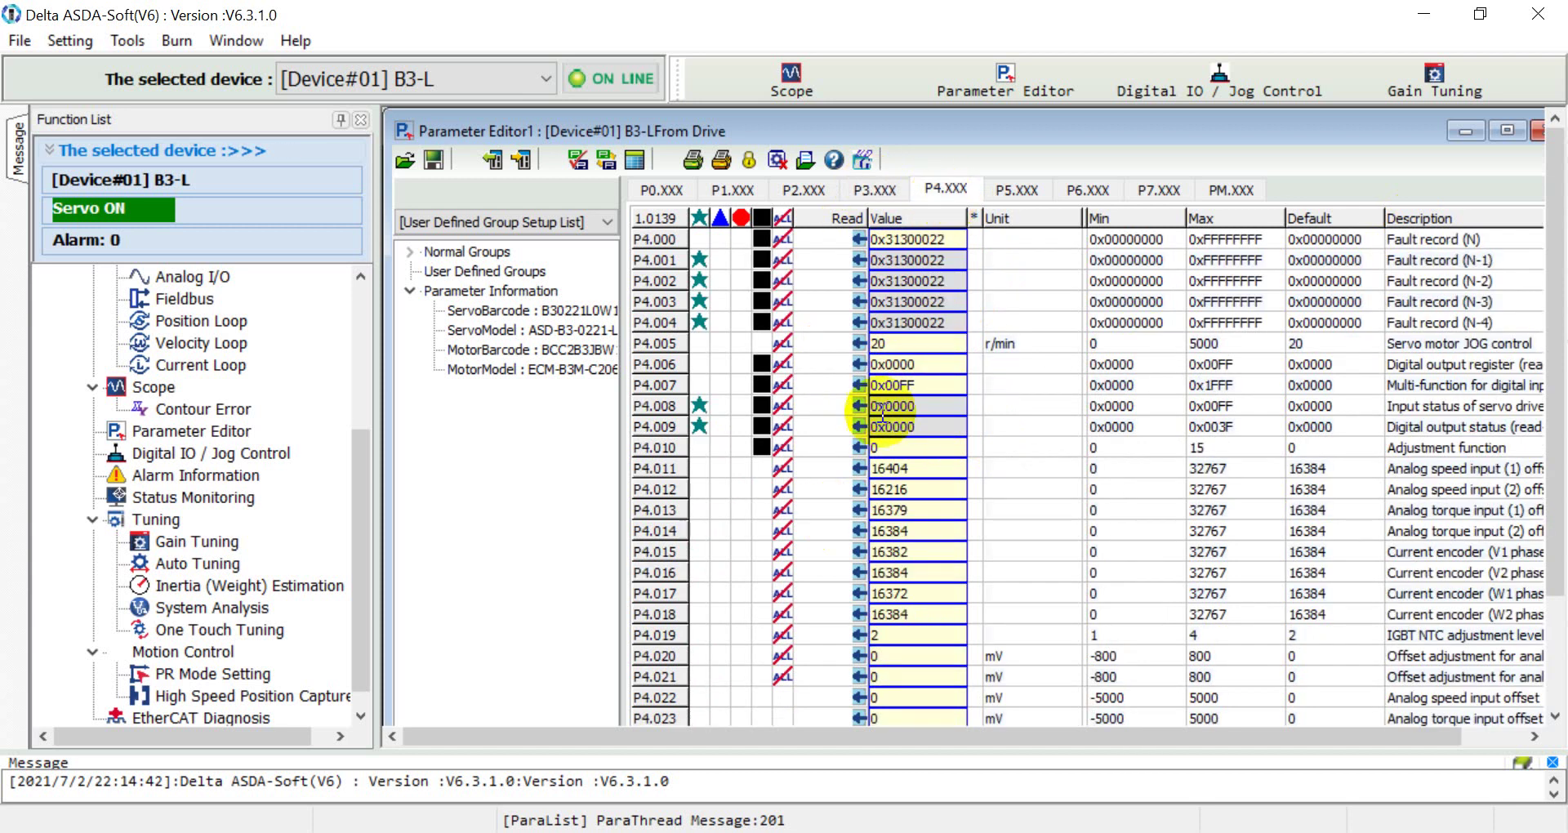
{"action": "double_click", "coordinate": [936, 388]}
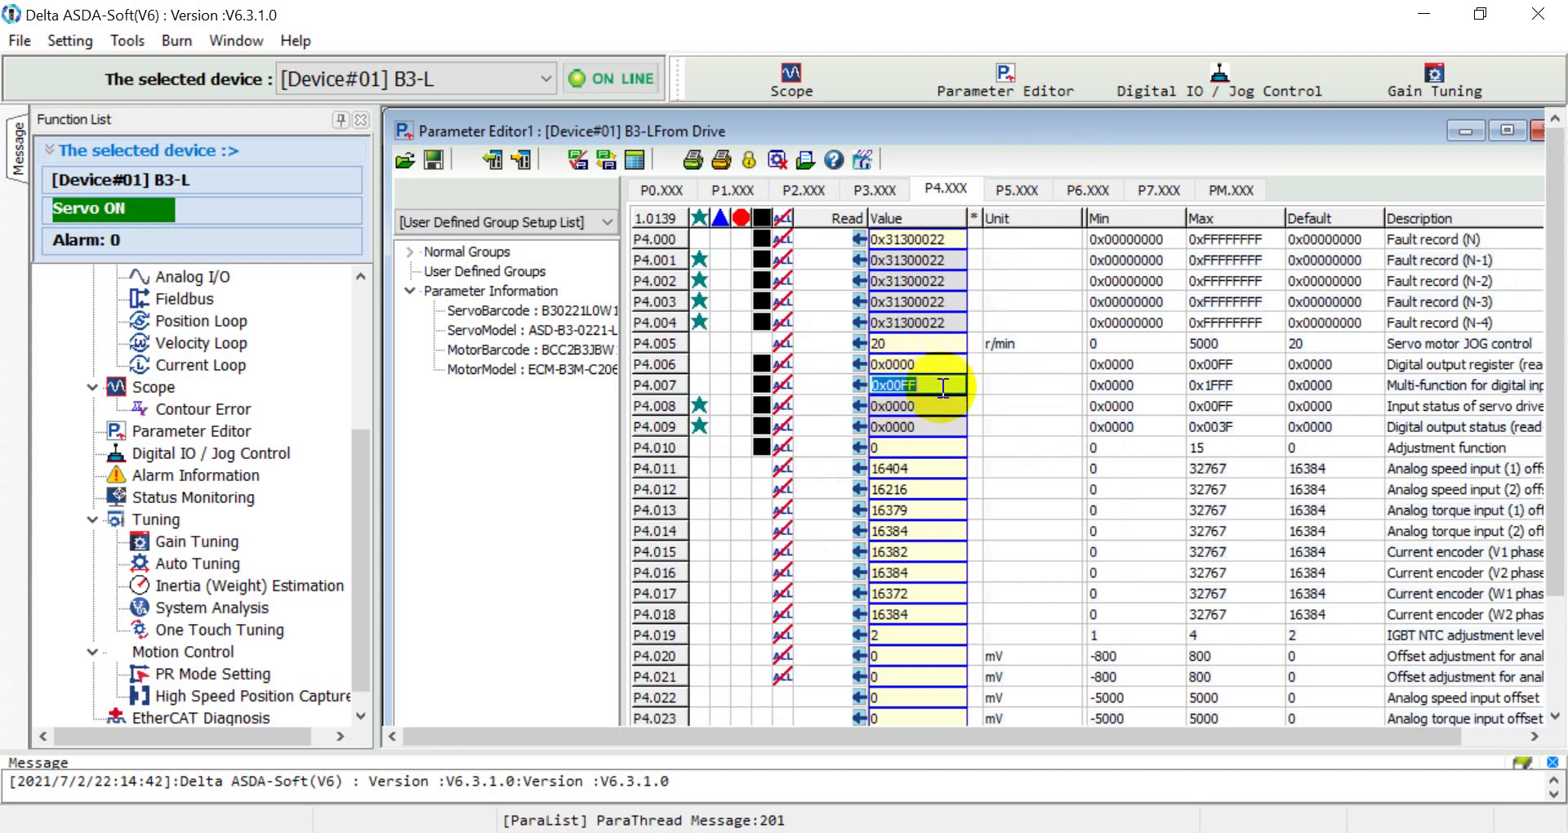
{"action": "type", "text": "511"}
{"action": "key", "text": "Return"}
{"action": "left_click", "coordinate": [829, 387]}
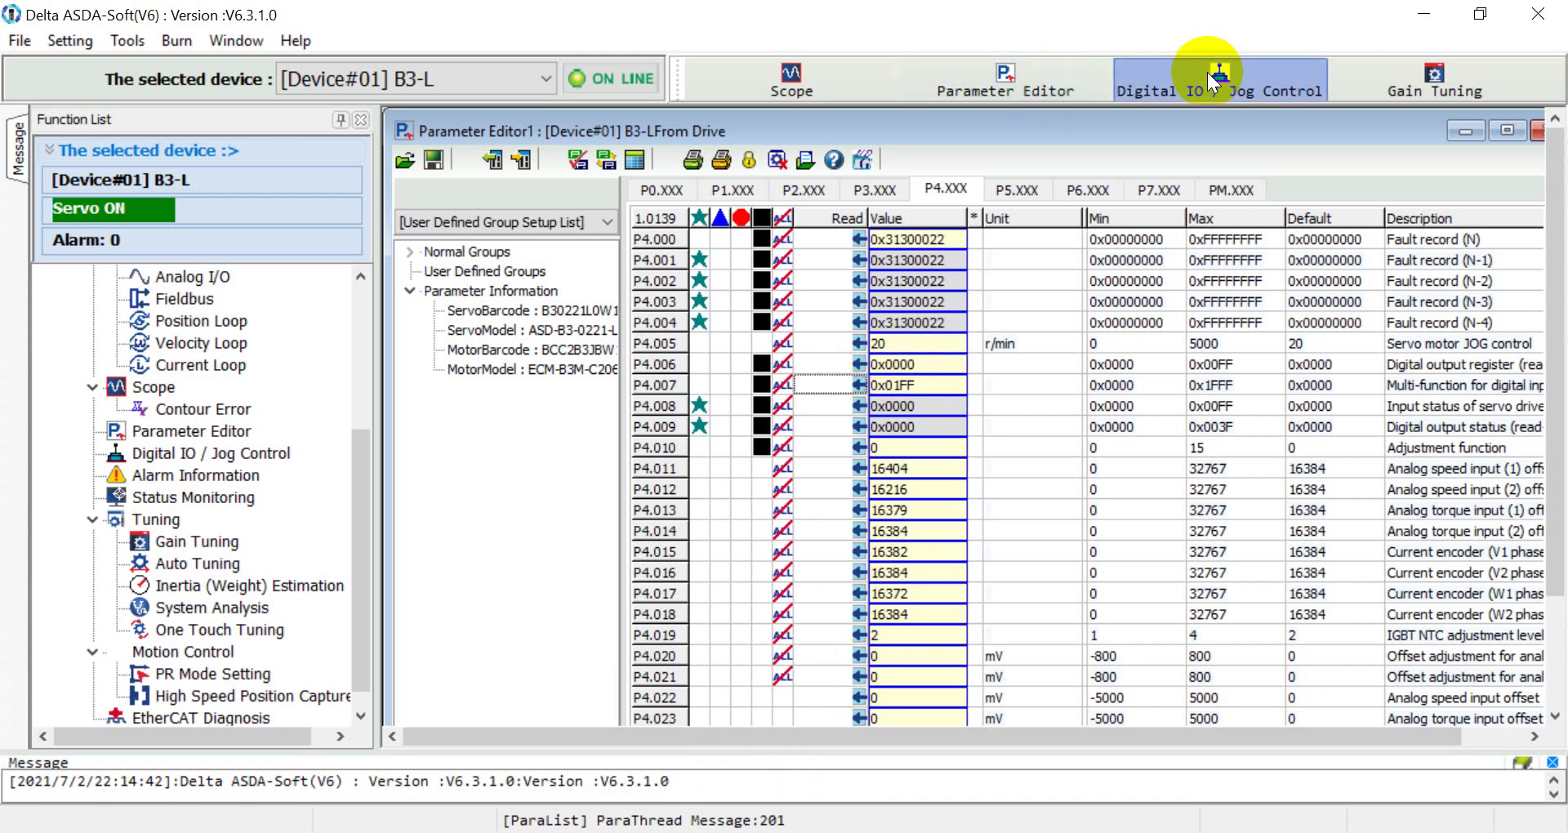
{"action": "left_click", "coordinate": [1216, 78]}
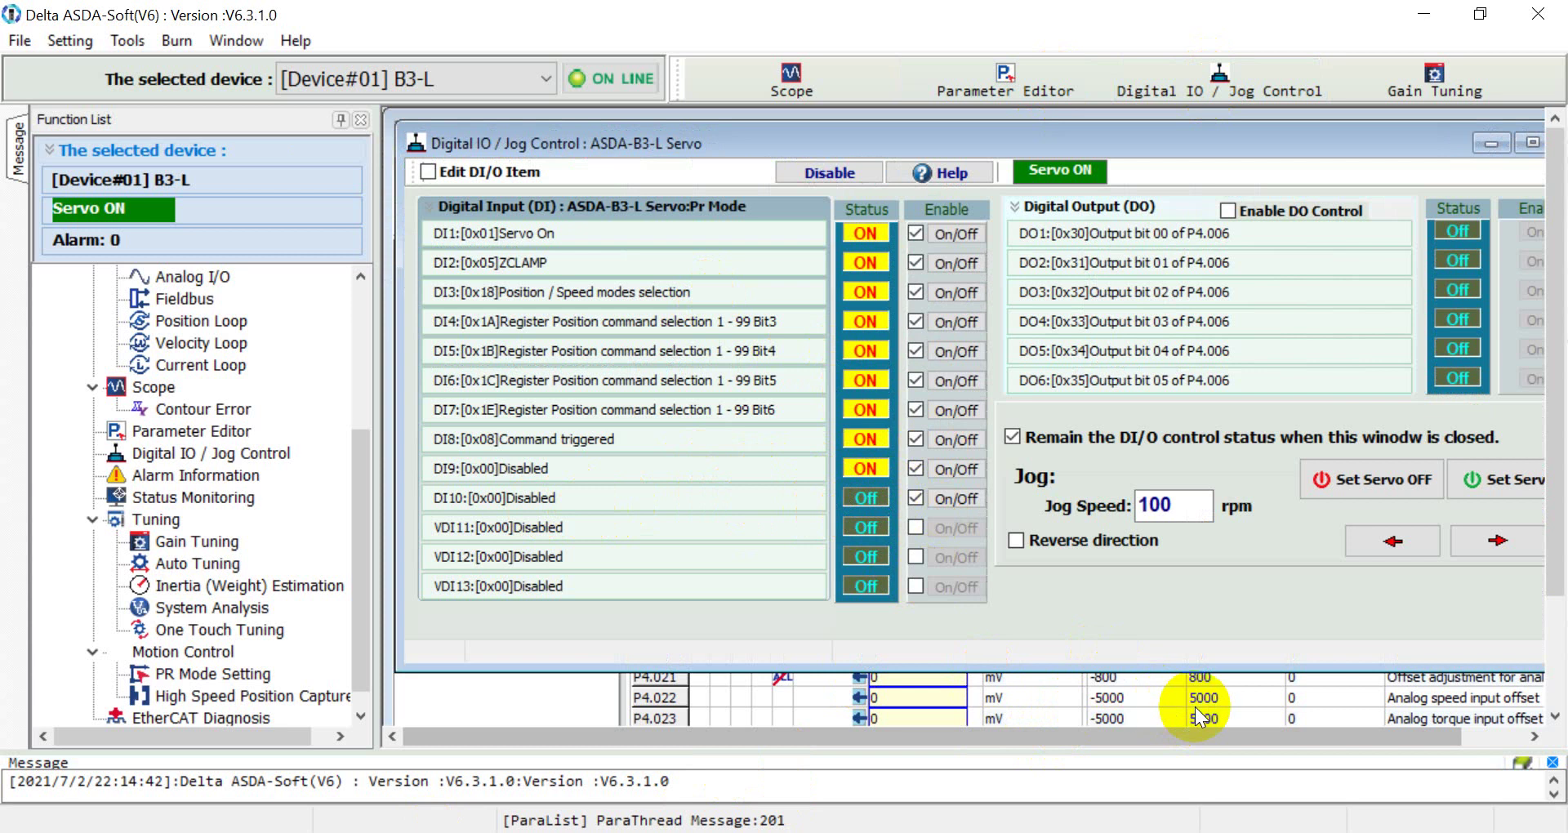
{"action": "left_click", "coordinate": [1110, 701]}
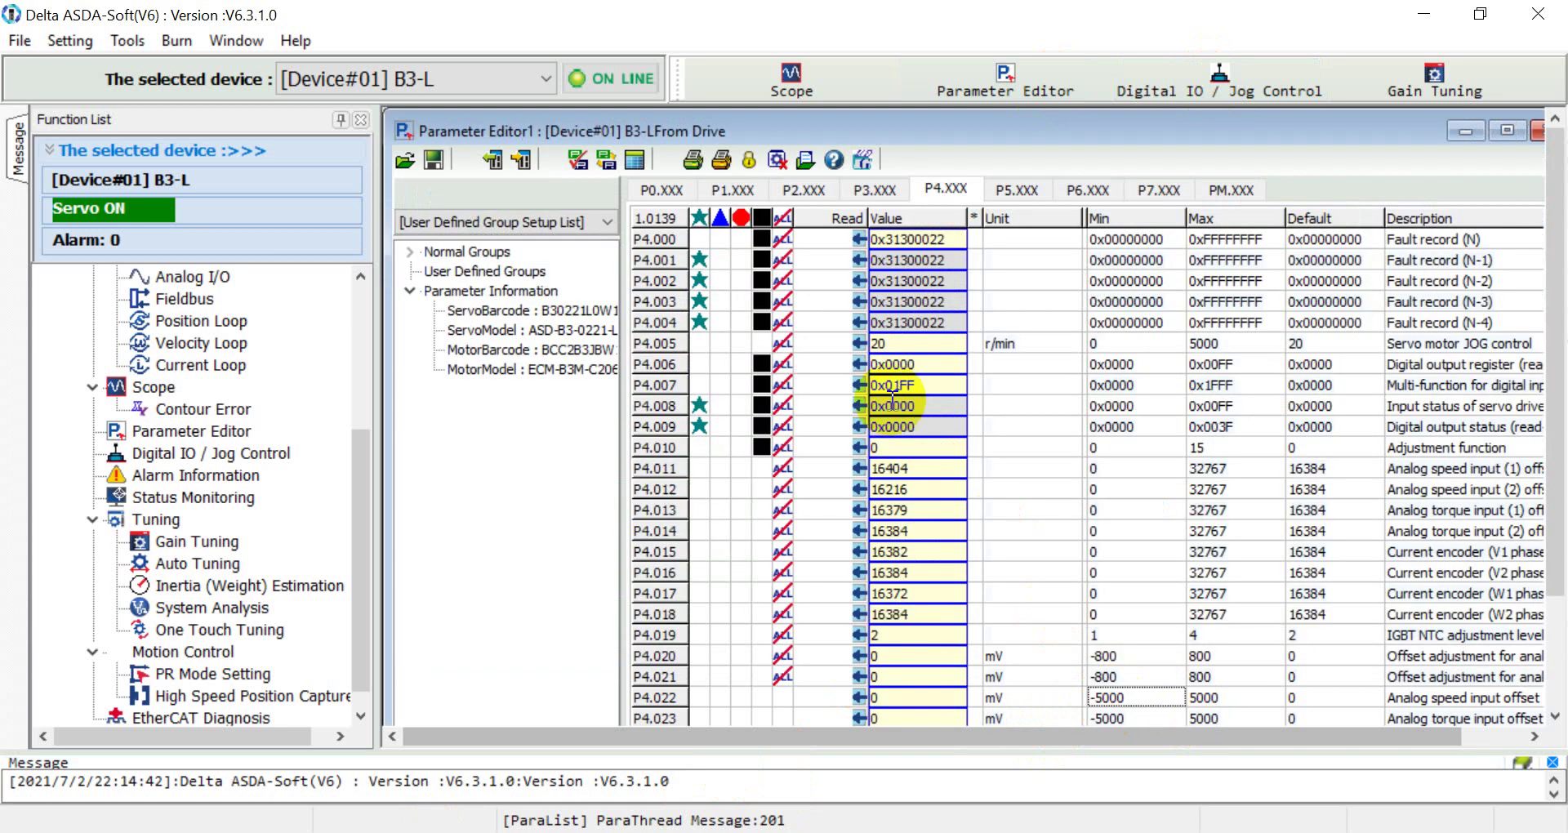
Step: Set P4.007 to 1023 (0x03FF) and confirm DI1–DI10 all read ON in Digital IO control
{"action": "double_click", "coordinate": [936, 390]}
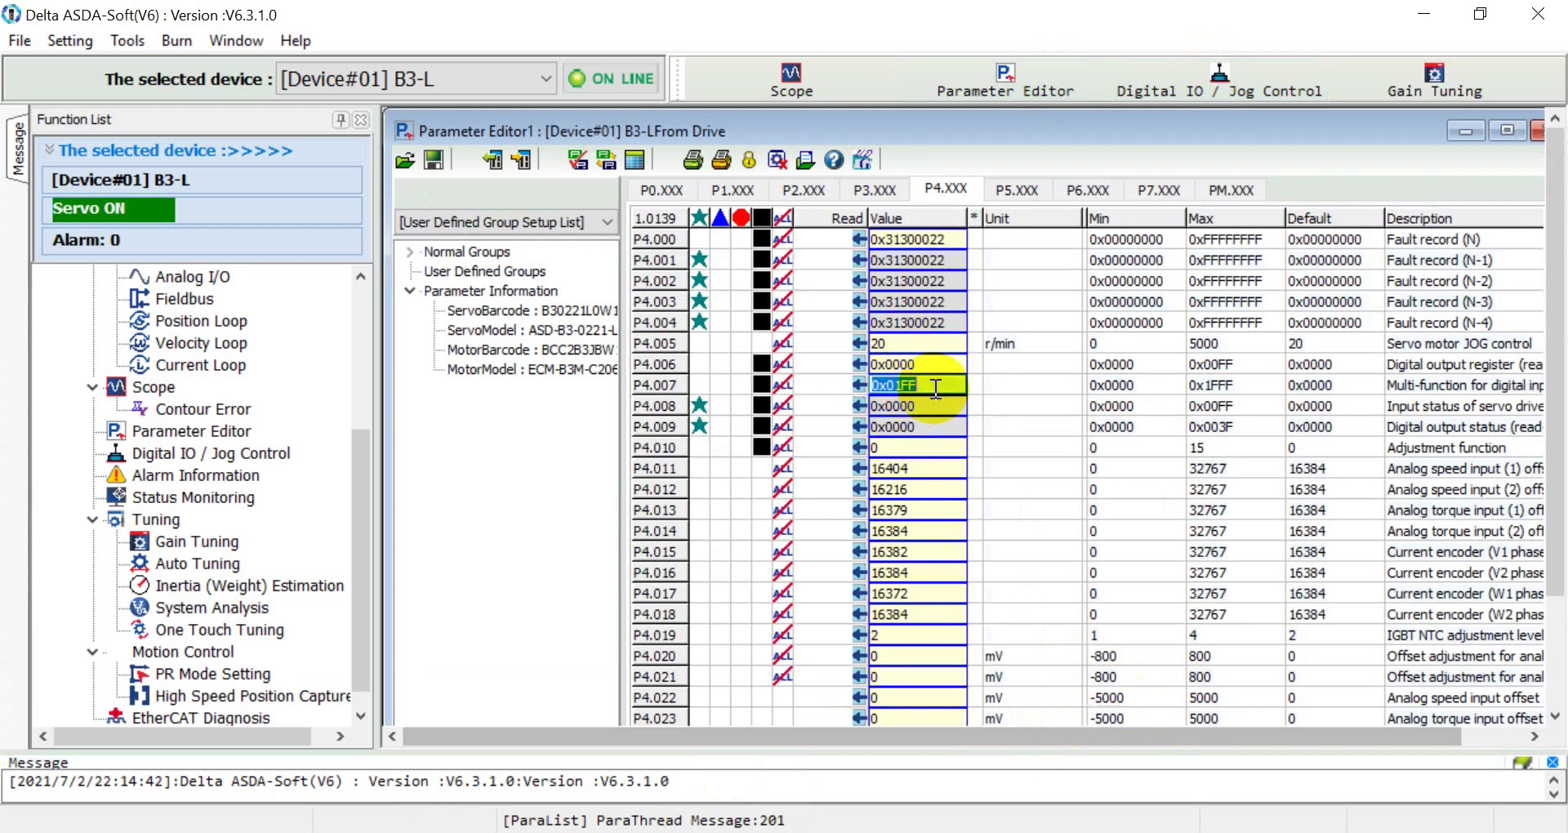
{"action": "type", "text": "1023"}
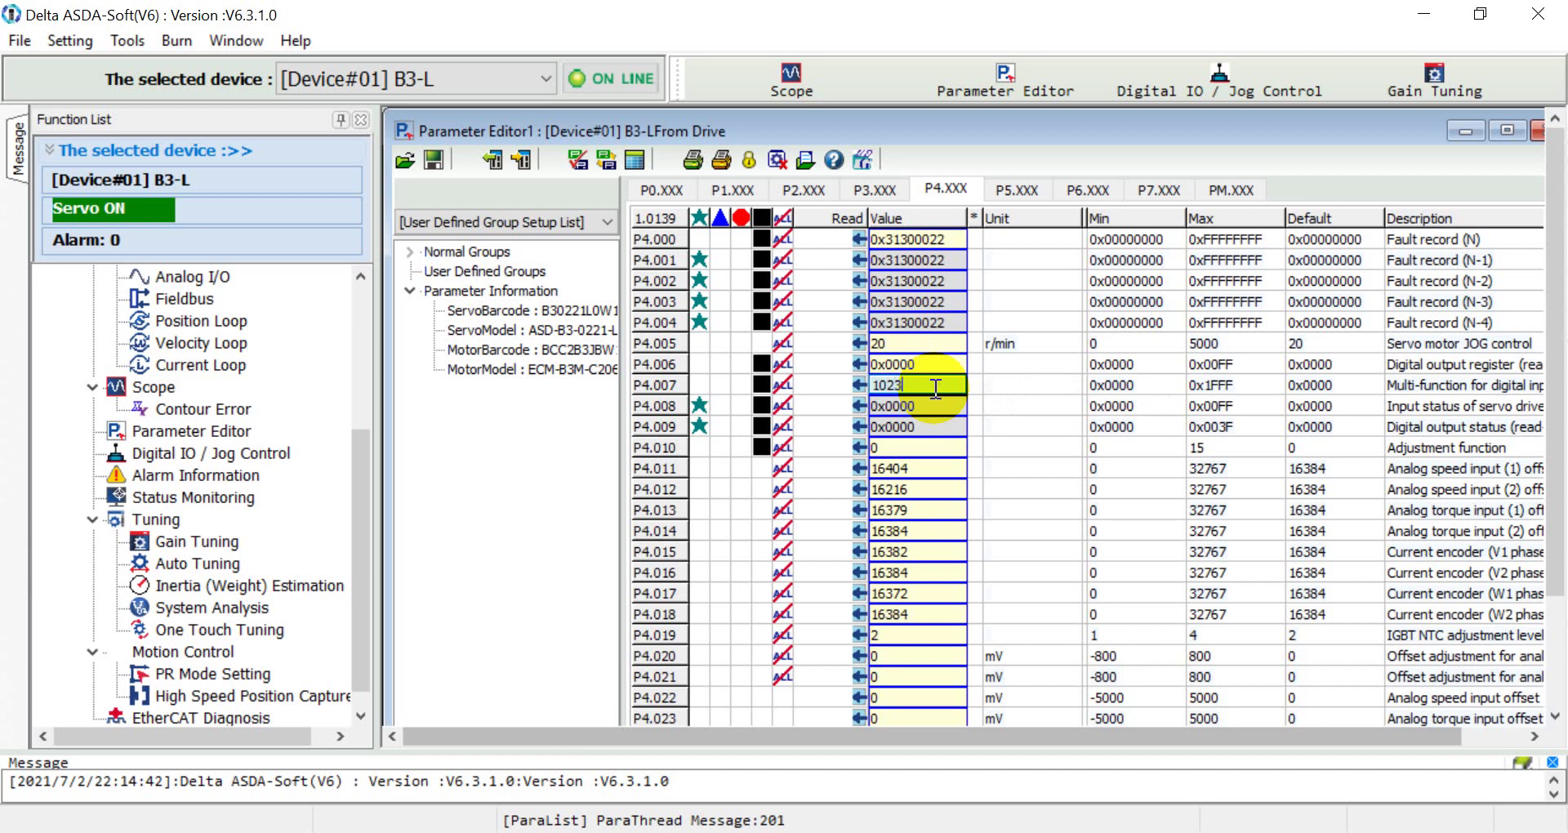
{"action": "key", "text": "Return"}
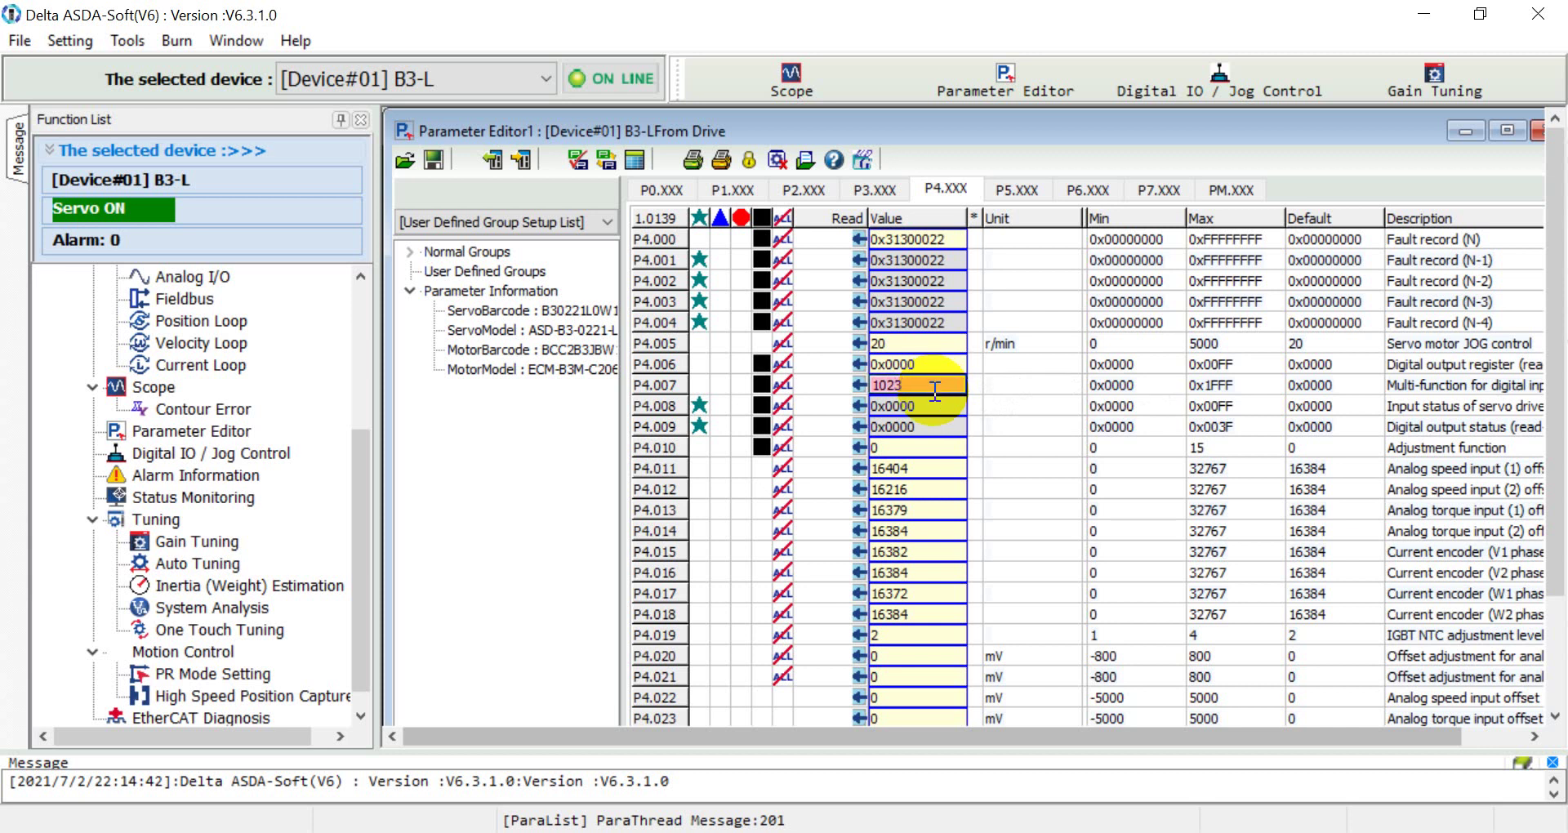
{"action": "left_click", "coordinate": [817, 385]}
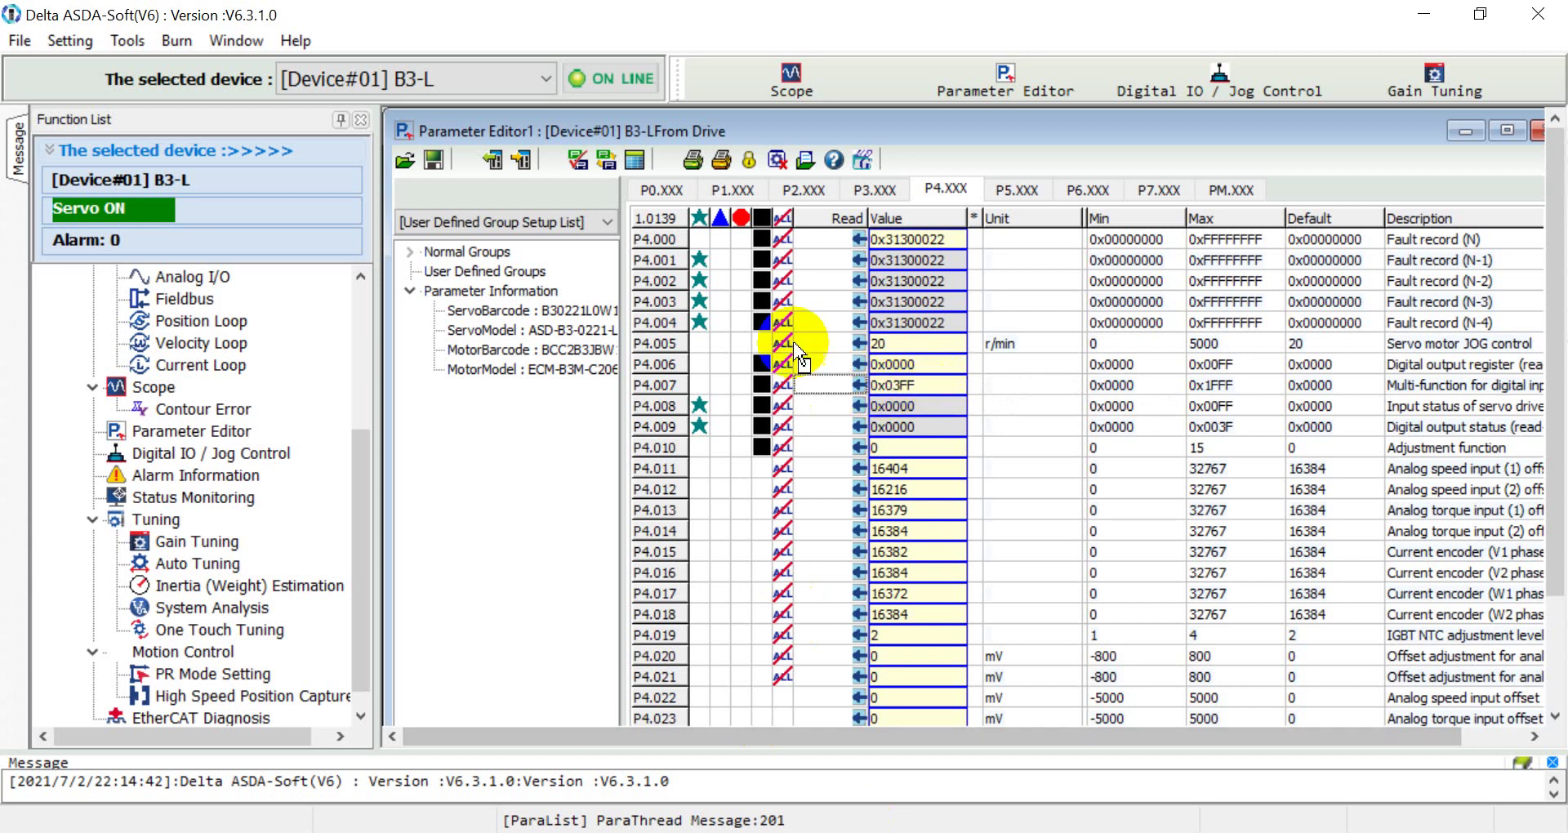
{"action": "left_click", "coordinate": [1214, 90]}
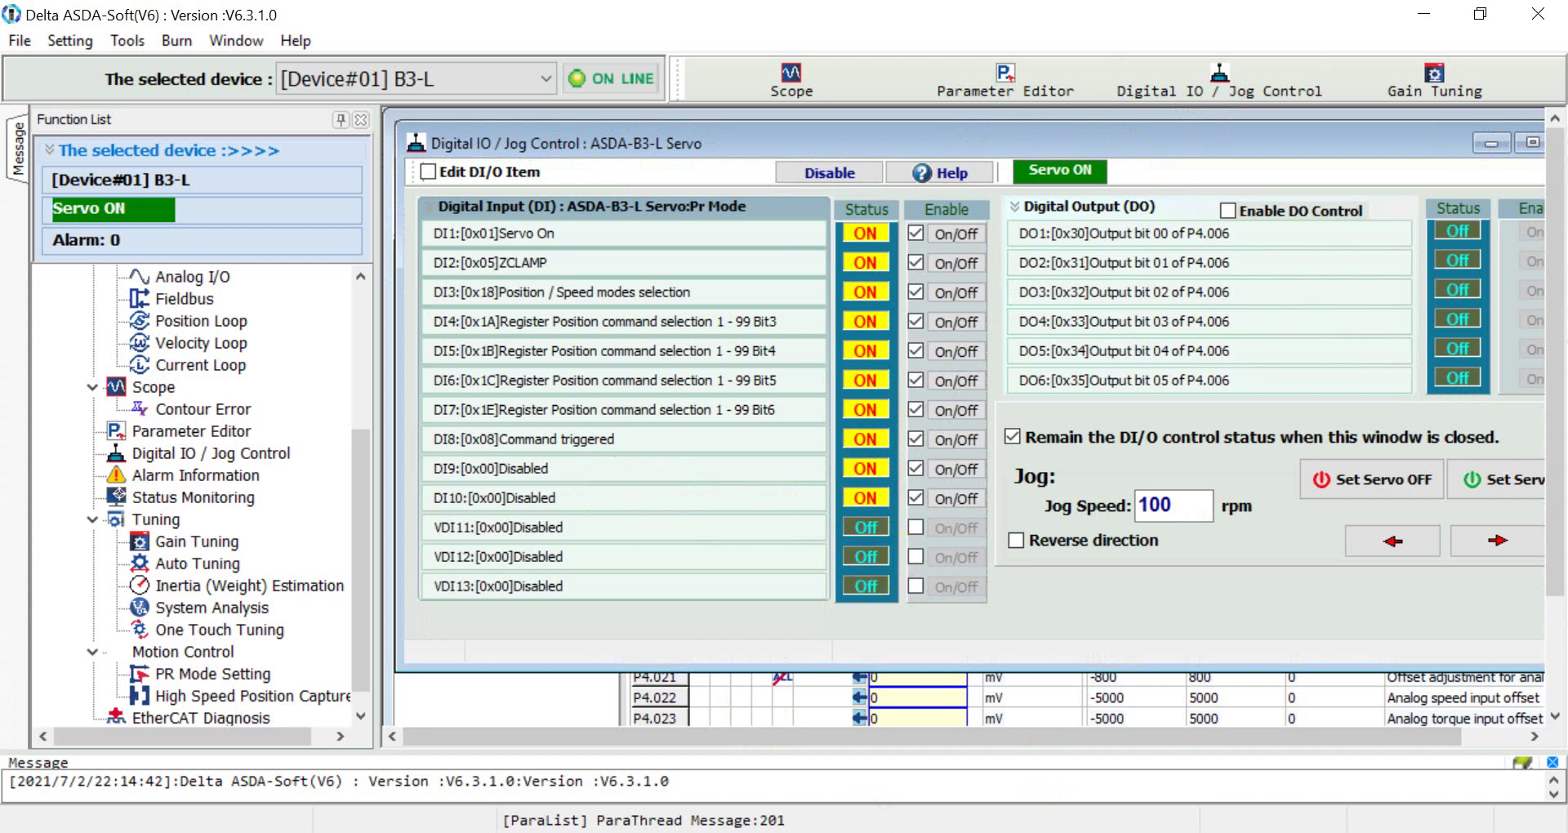
{"action": "left_click", "coordinate": [1511, 482]}
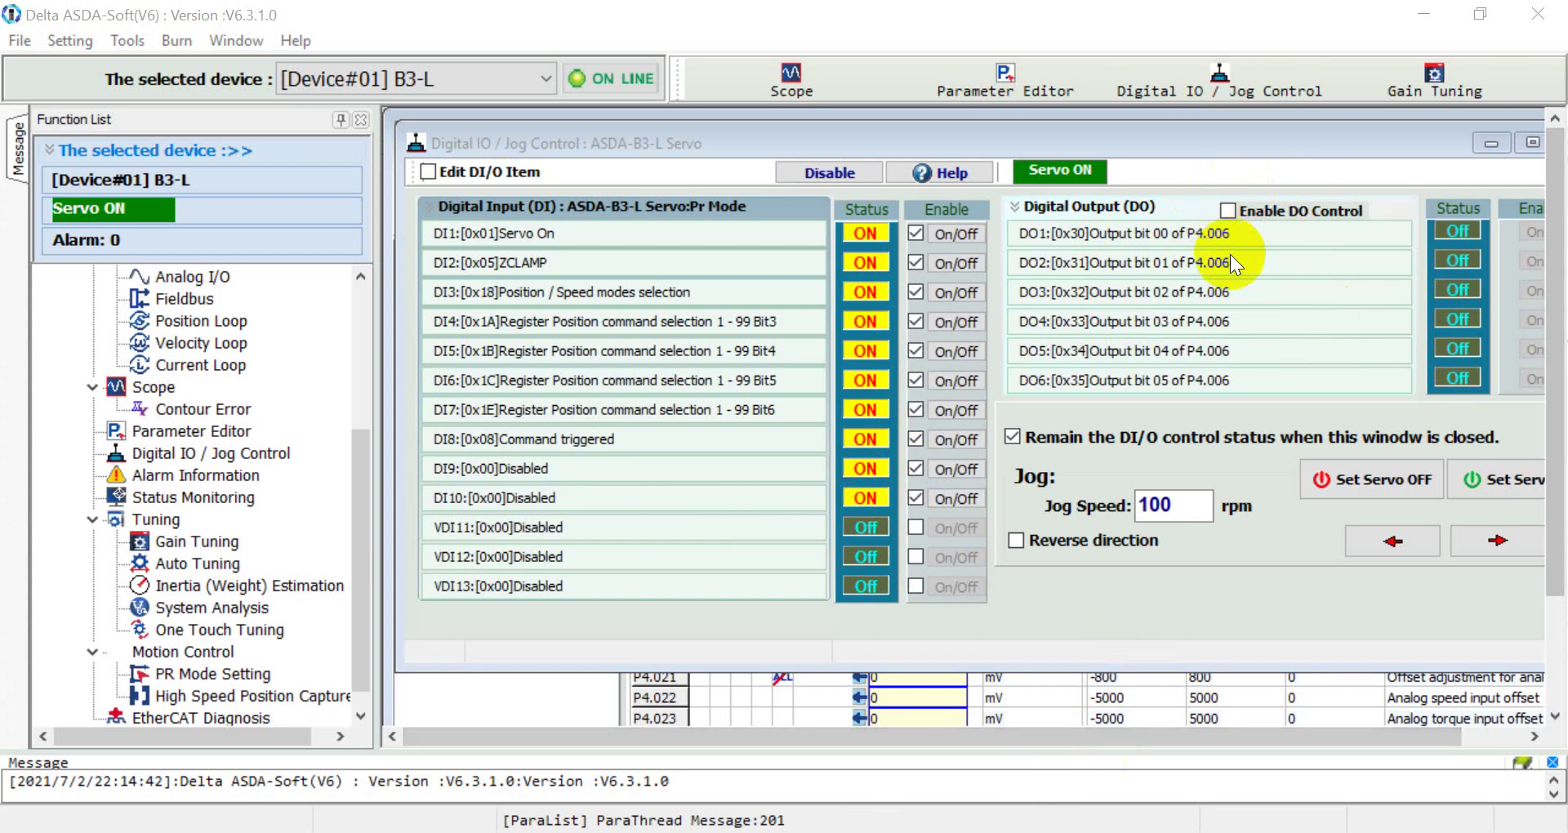
Step: Set P4.006 to 15 (0x000F) and confirm DO1–DO4 read ON in Digital IO control
{"action": "left_click", "coordinate": [1134, 712]}
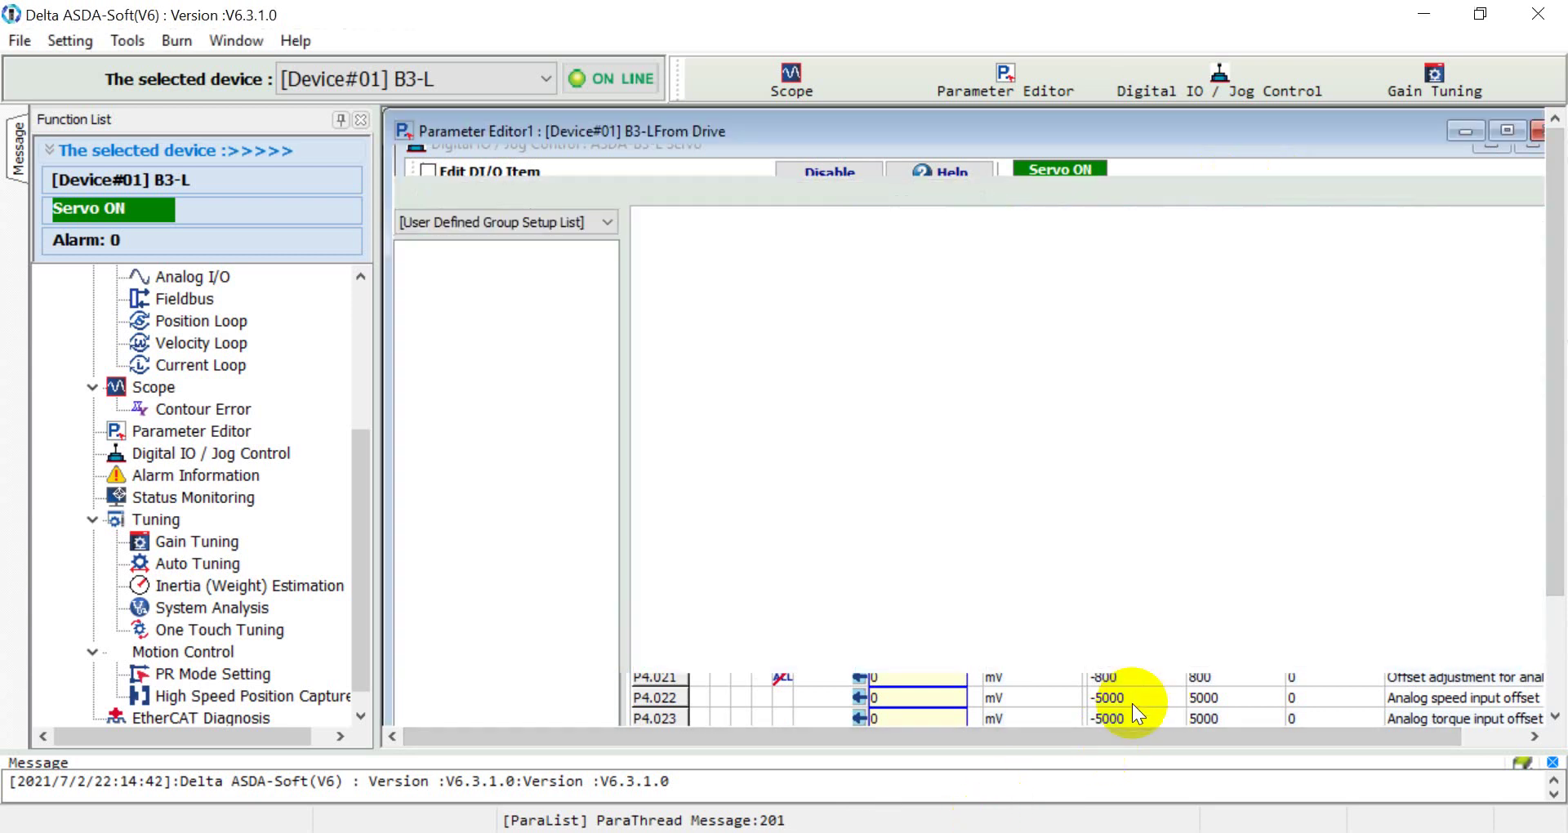
{"action": "left_click", "coordinate": [931, 363]}
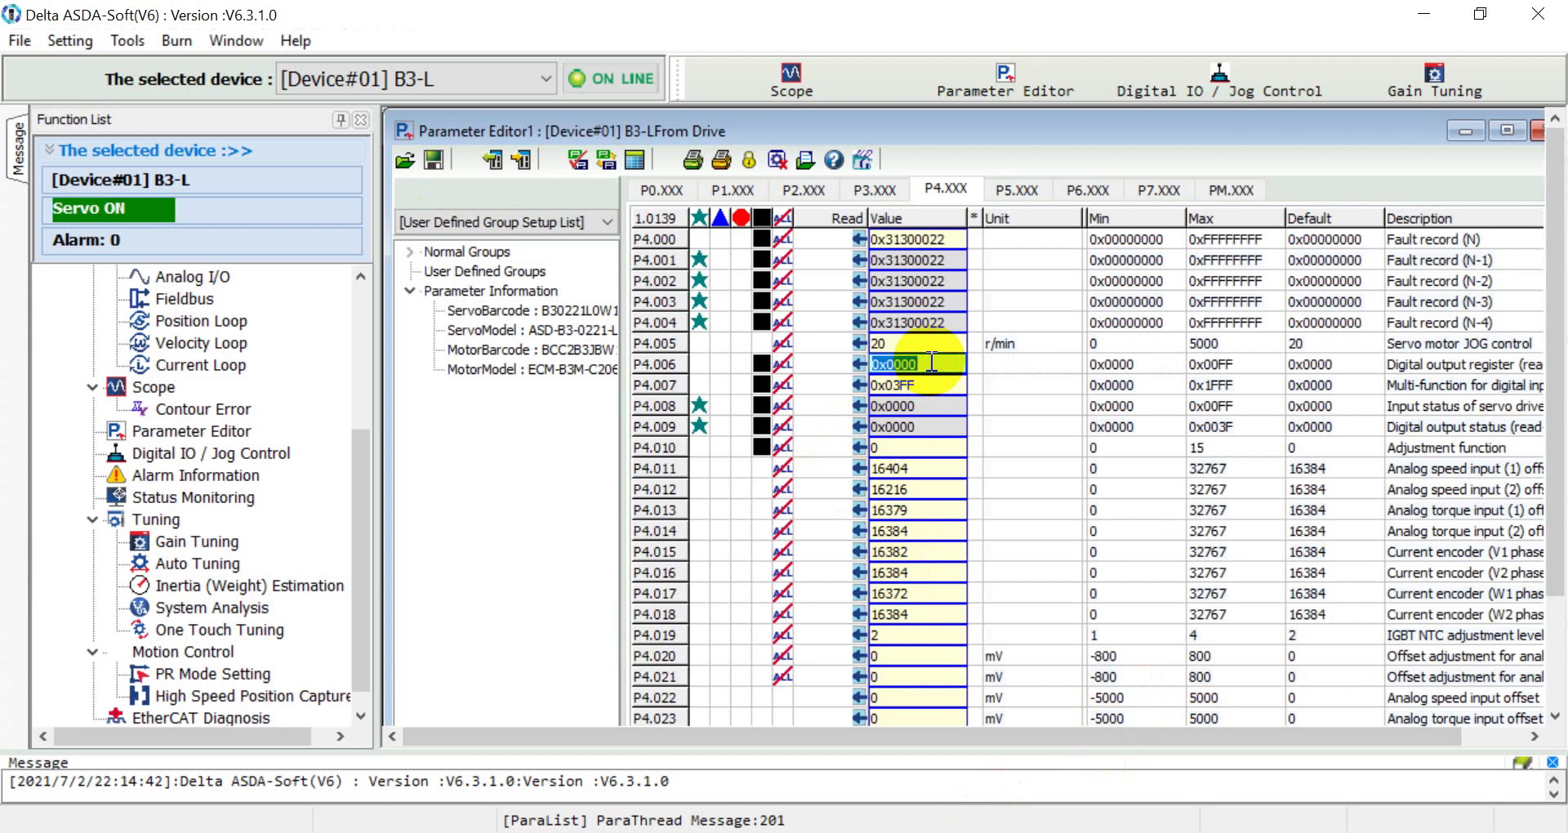
{"action": "type", "text": "15"}
{"action": "left_click", "coordinate": [812, 361]}
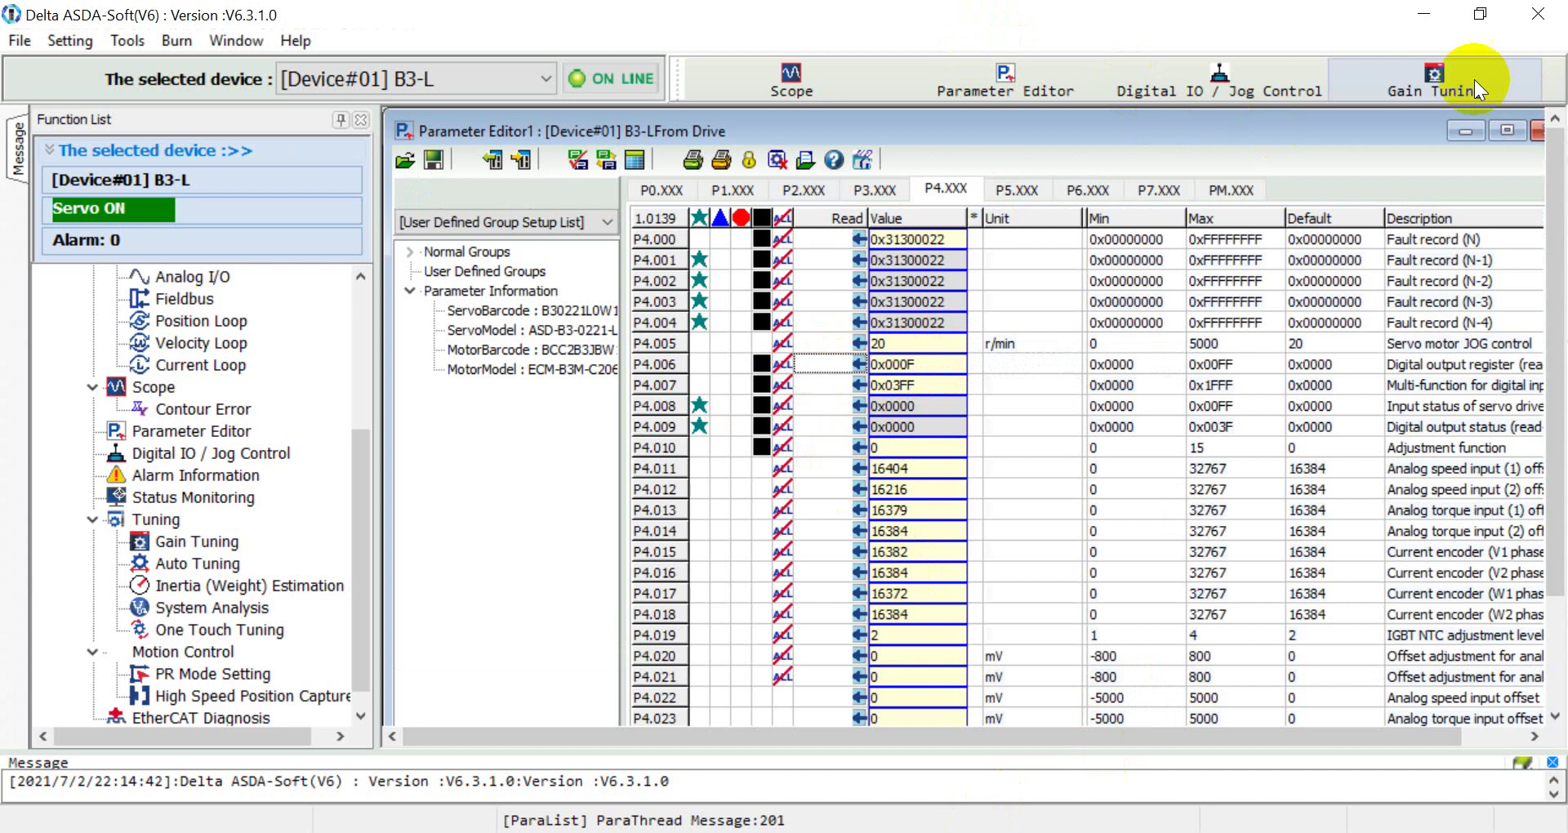
{"action": "left_click", "coordinate": [1184, 75]}
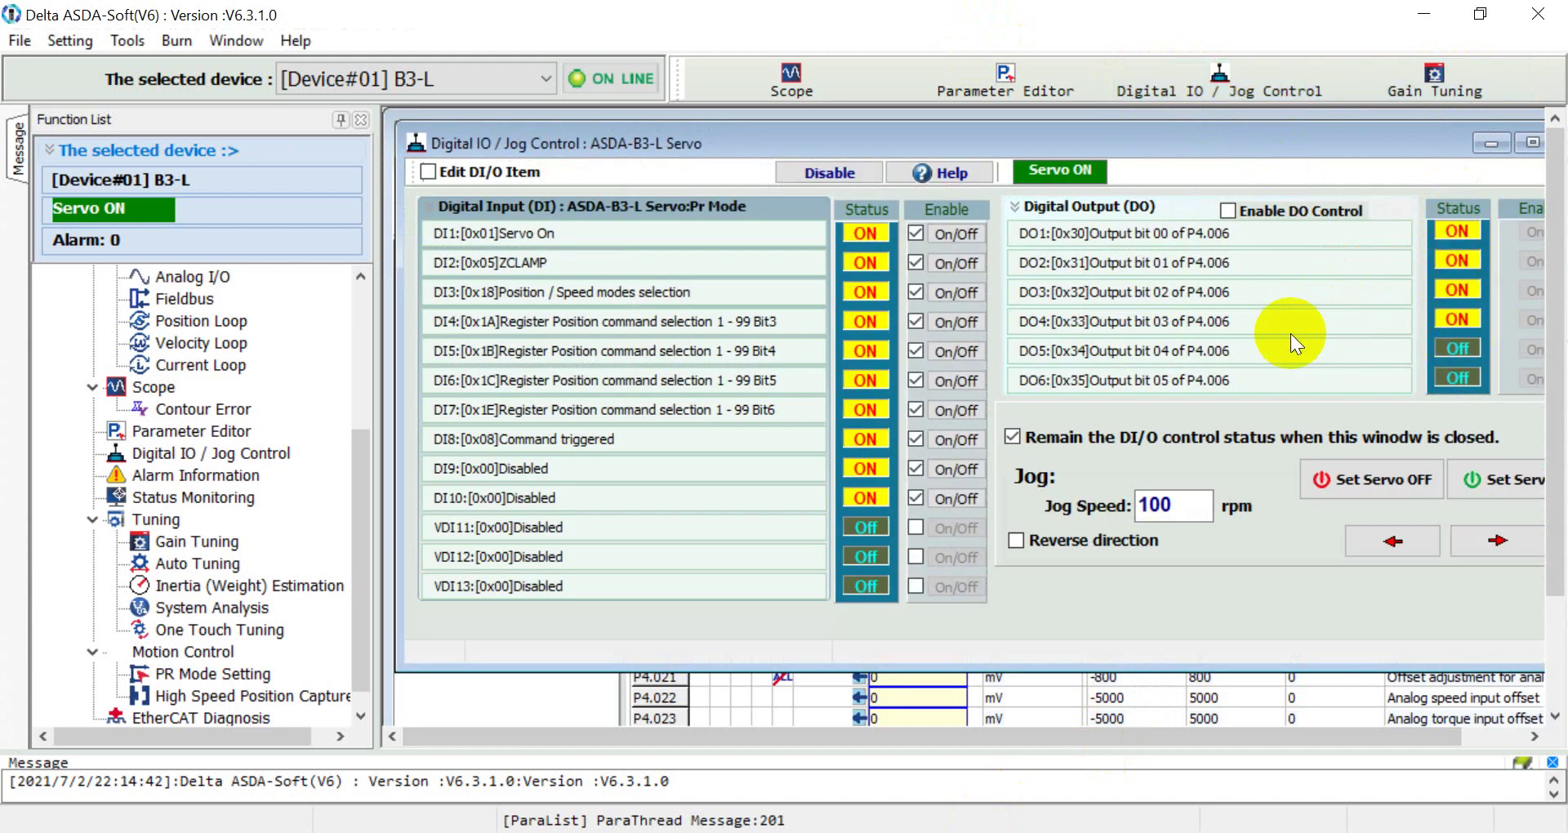
{"action": "left_click", "coordinate": [1145, 723]}
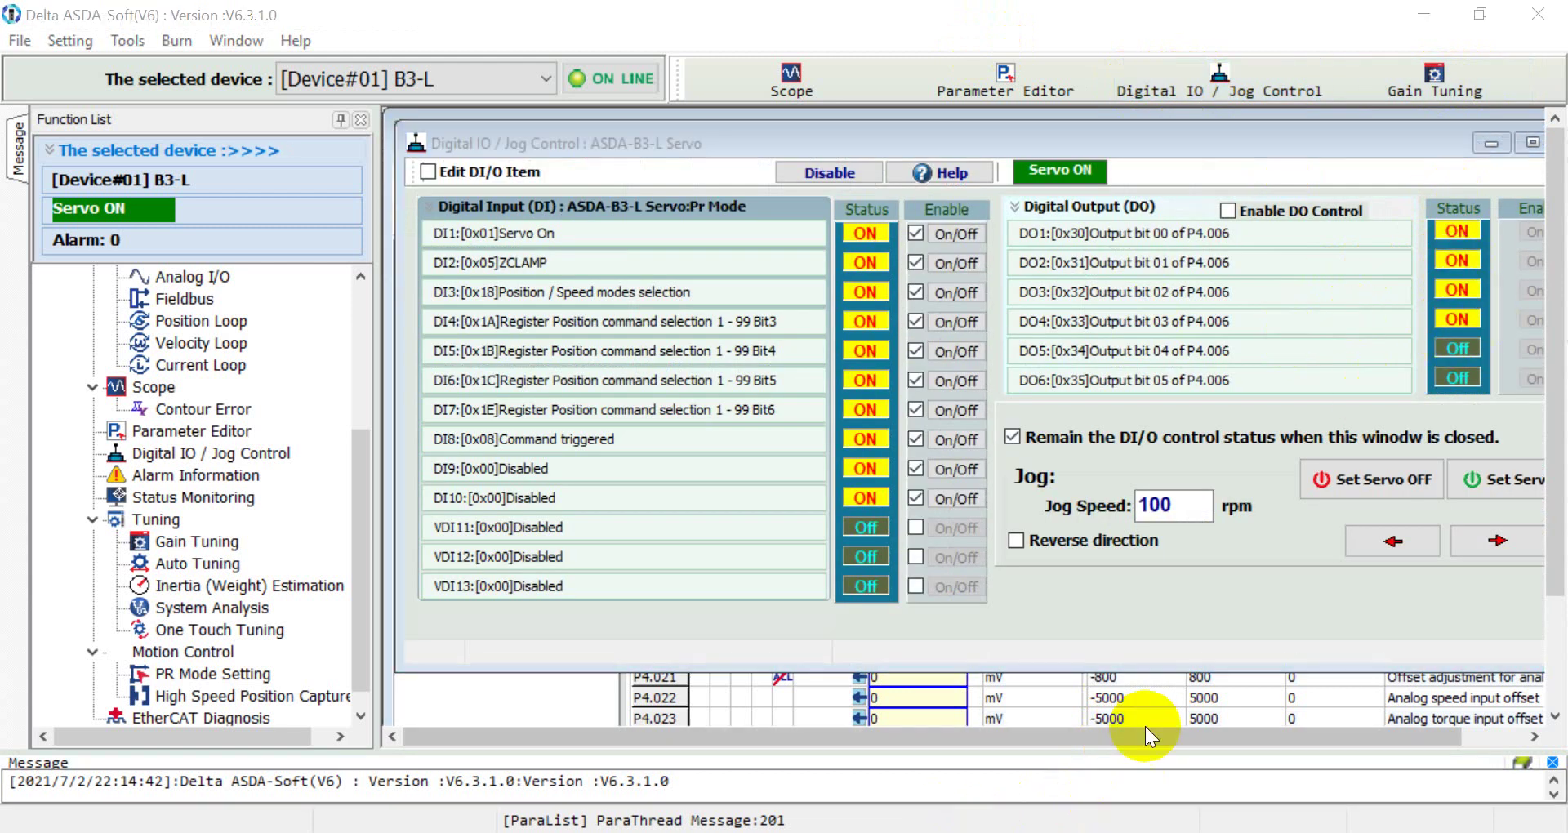
{"action": "left_click", "coordinate": [1139, 706]}
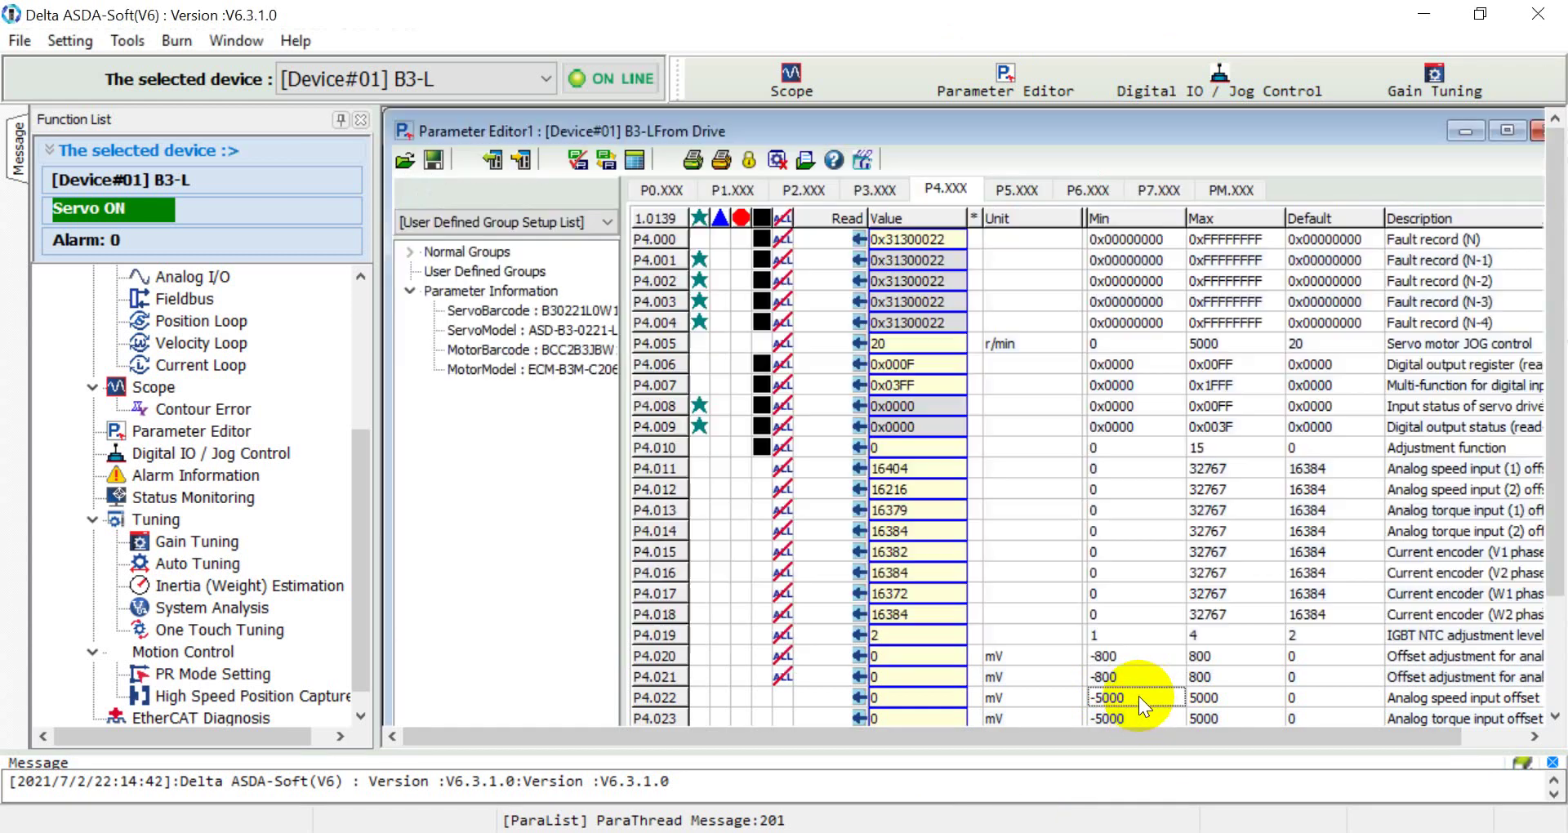
Step: Clear P4.006 and P4.007 to 0 and view the DI/DO lists, all Off with Servo OFF
{"action": "left_click", "coordinate": [937, 367]}
{"action": "type", "text": "0"}
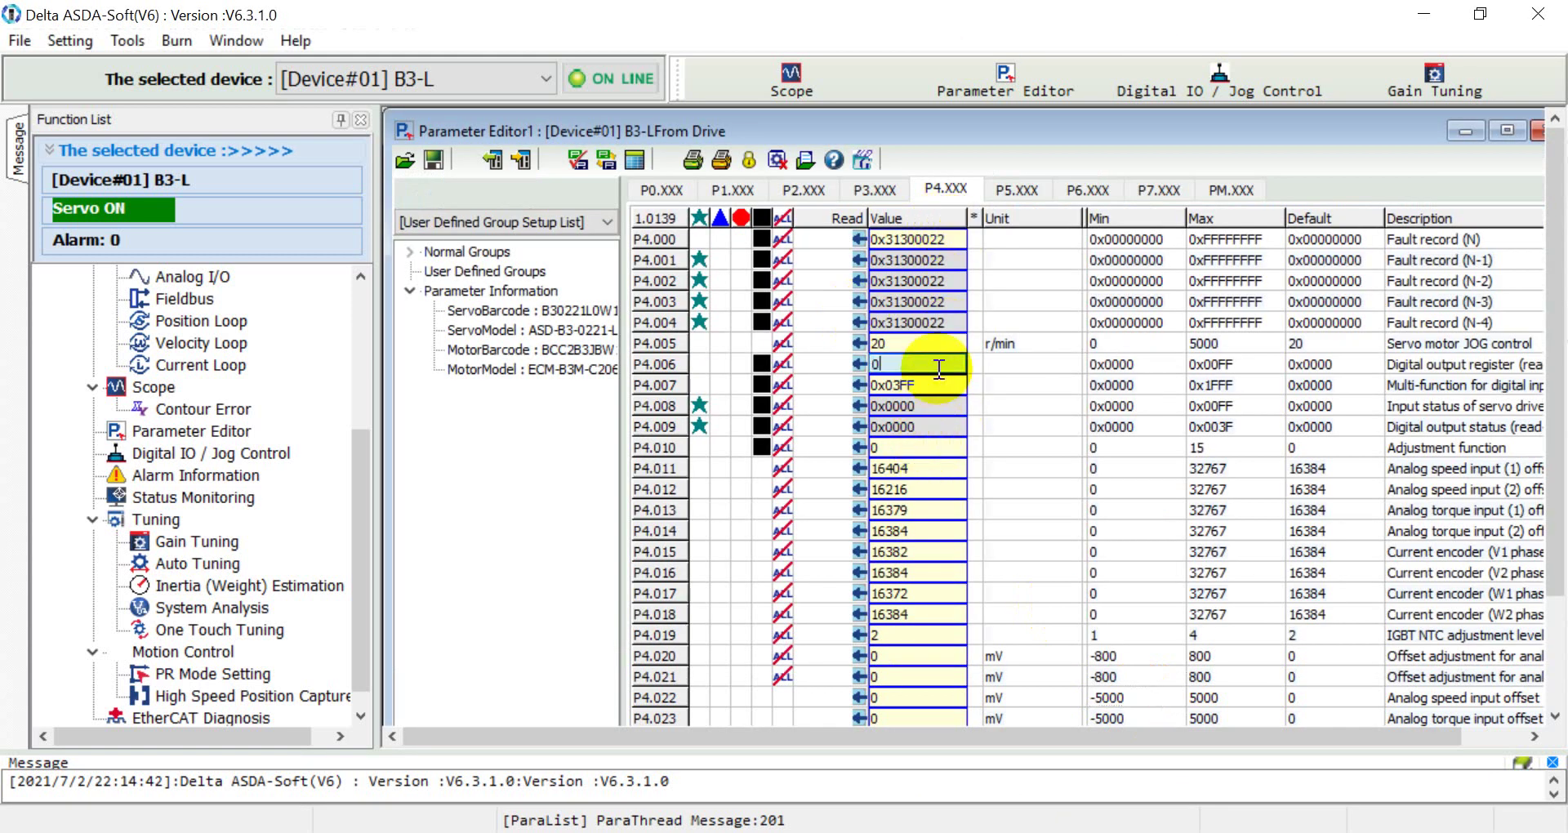
{"action": "key", "text": "Return"}
{"action": "left_click", "coordinate": [929, 384]}
{"action": "key", "text": "BackSpace"}
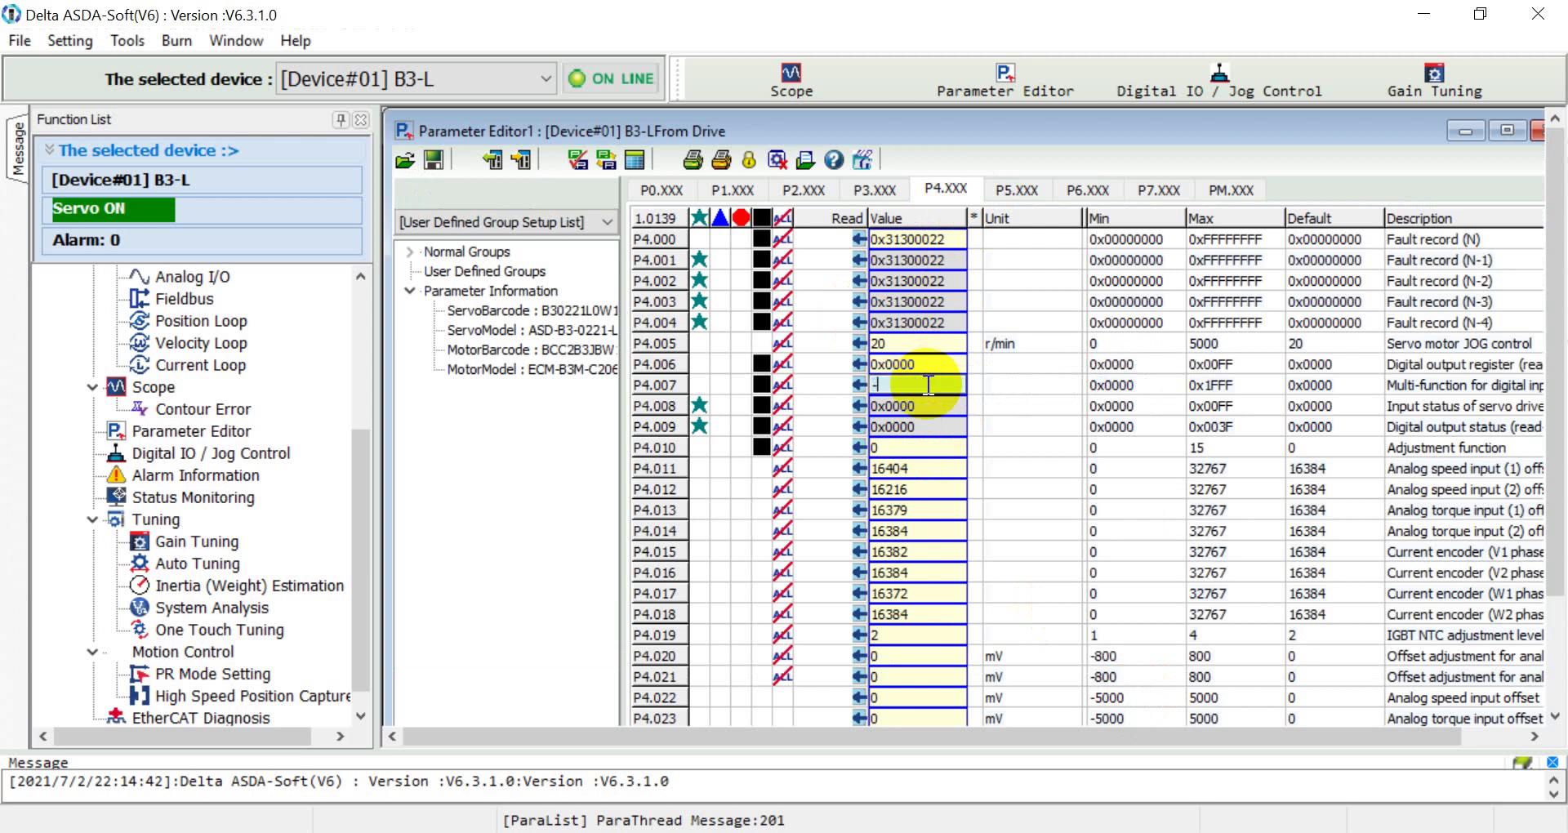
{"action": "type", "text": "0"}
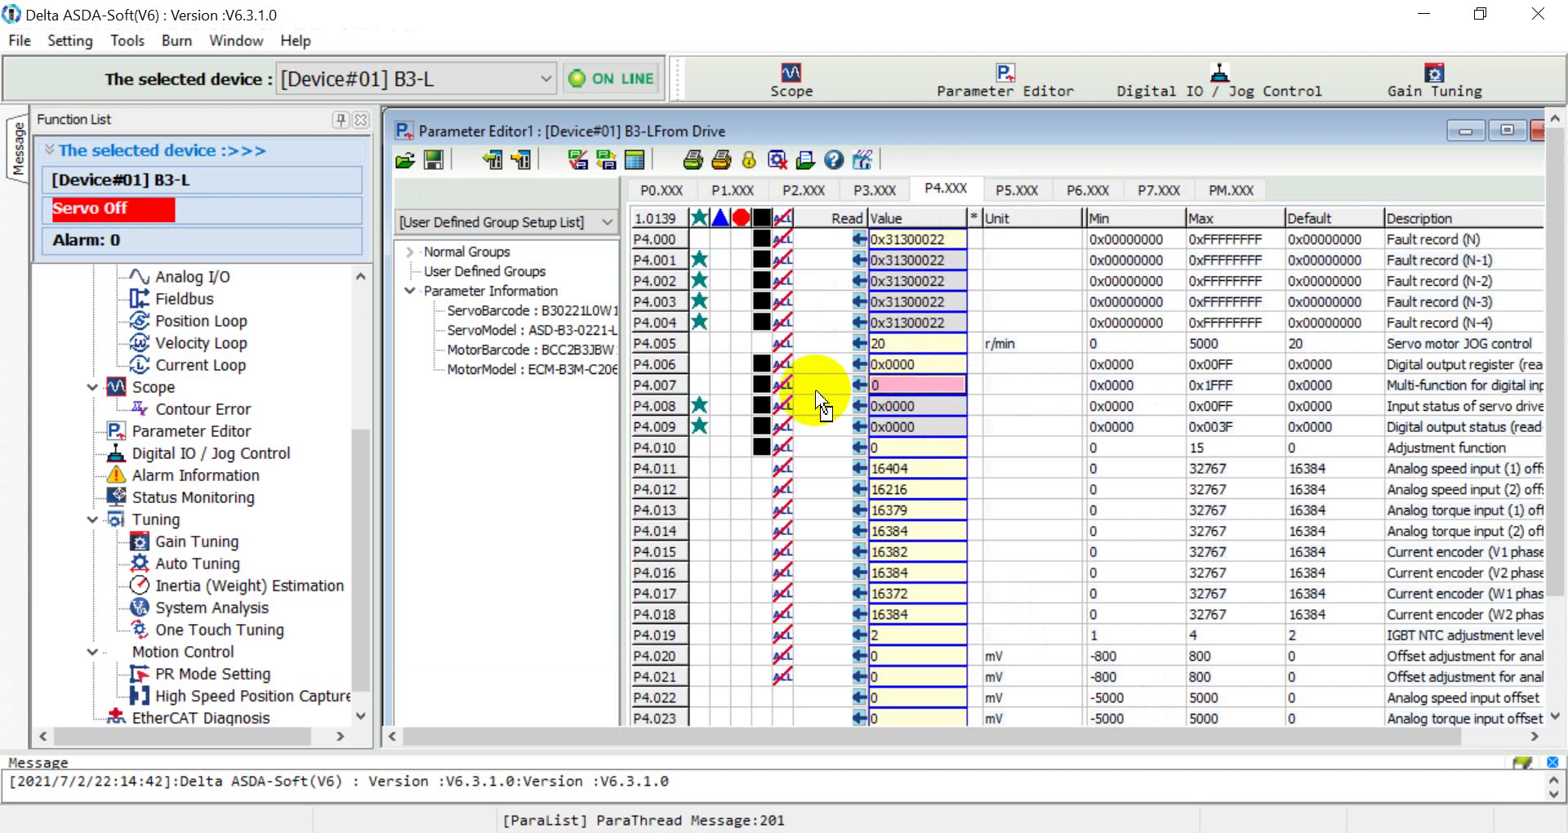
{"action": "left_click", "coordinate": [817, 384]}
{"action": "left_click", "coordinate": [1274, 64]}
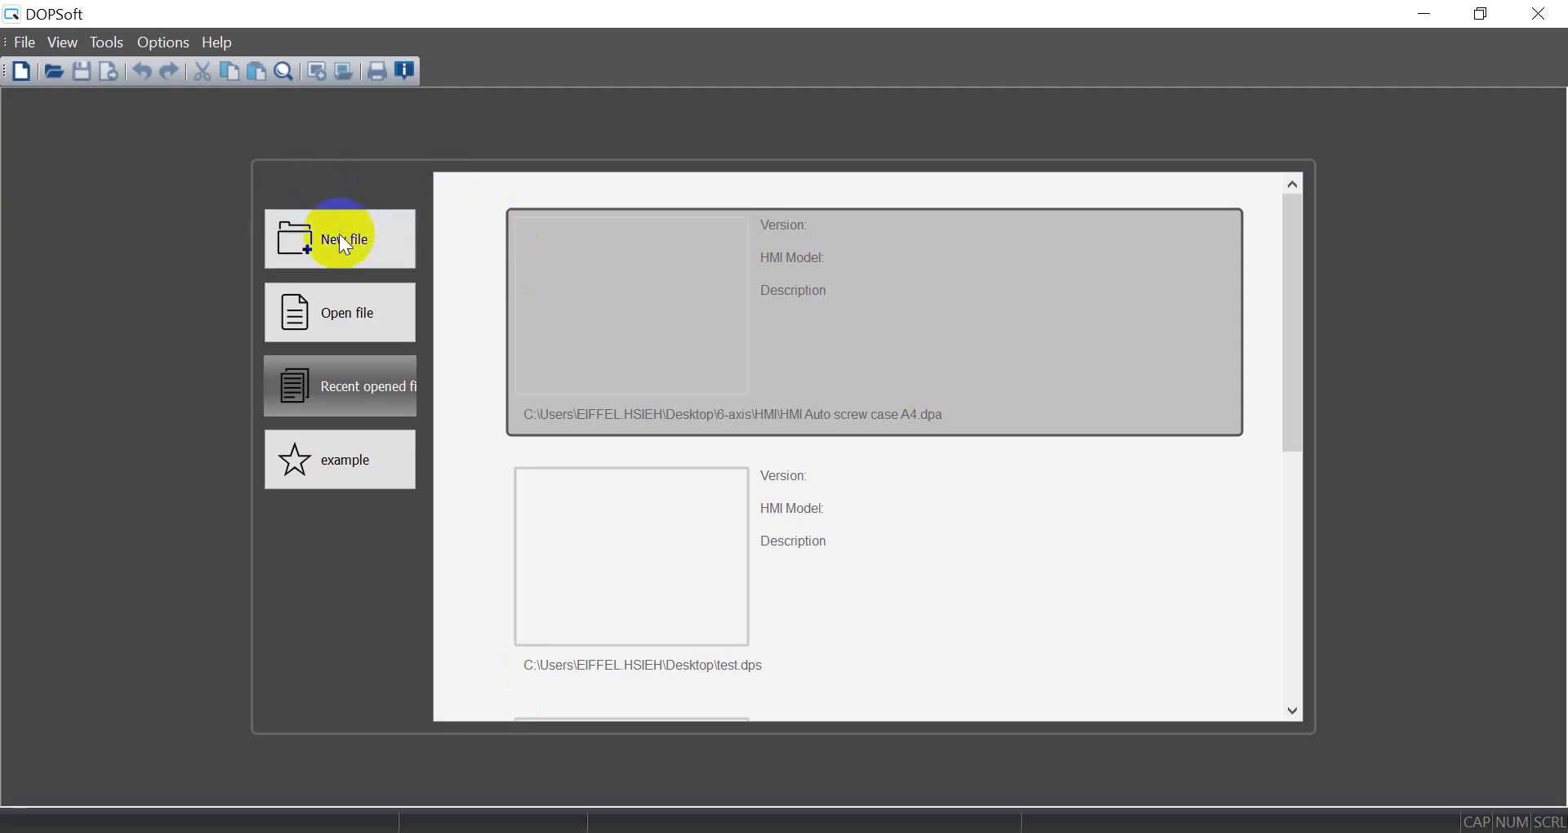
Step: Create a new DOPSoft project for the 107WV HMI model
{"action": "left_click", "coordinate": [345, 245]}
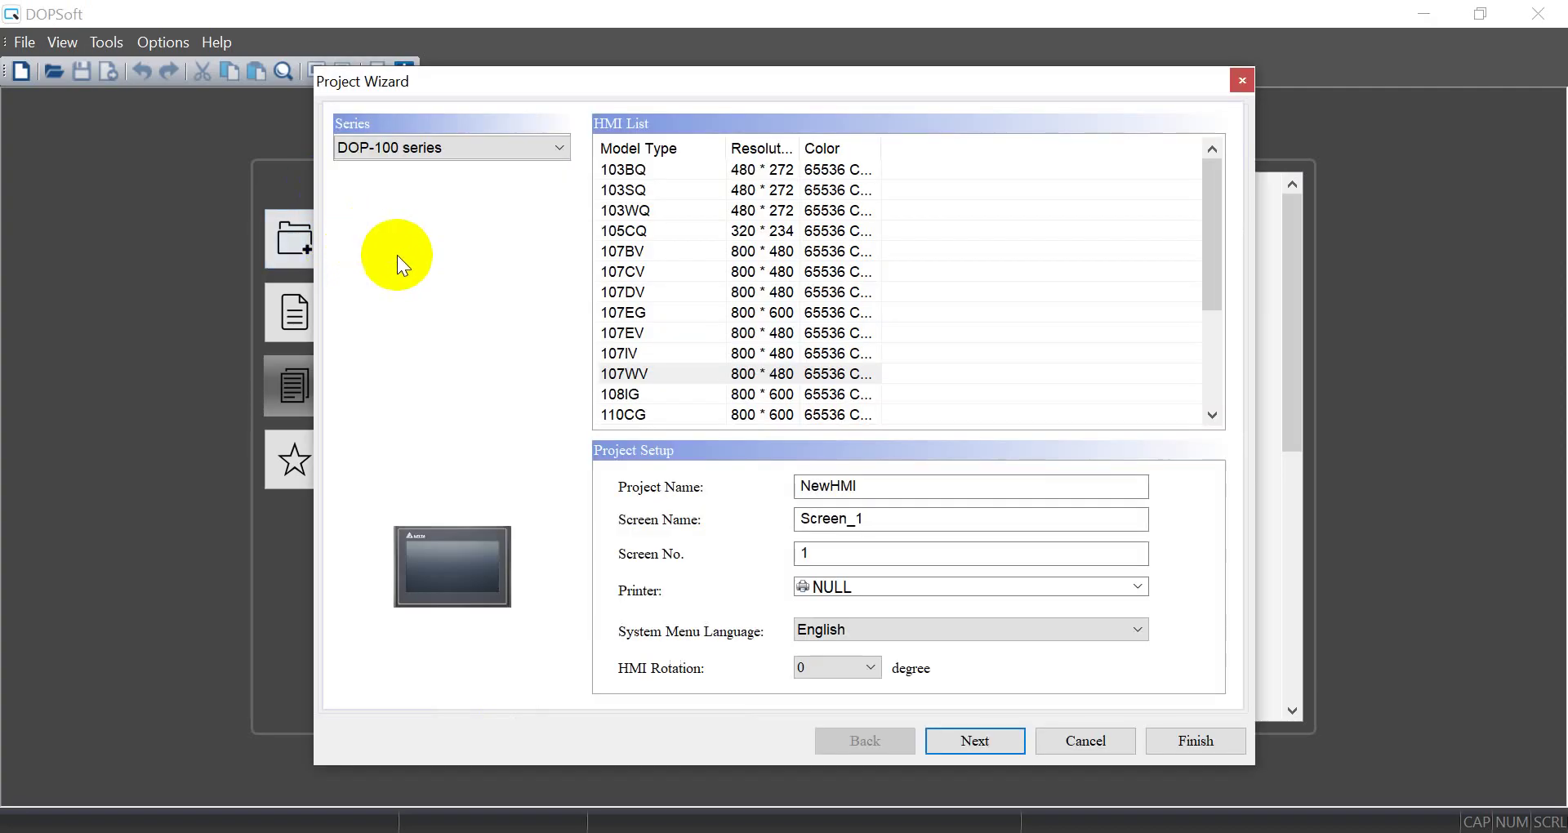
{"action": "left_click", "coordinate": [652, 374]}
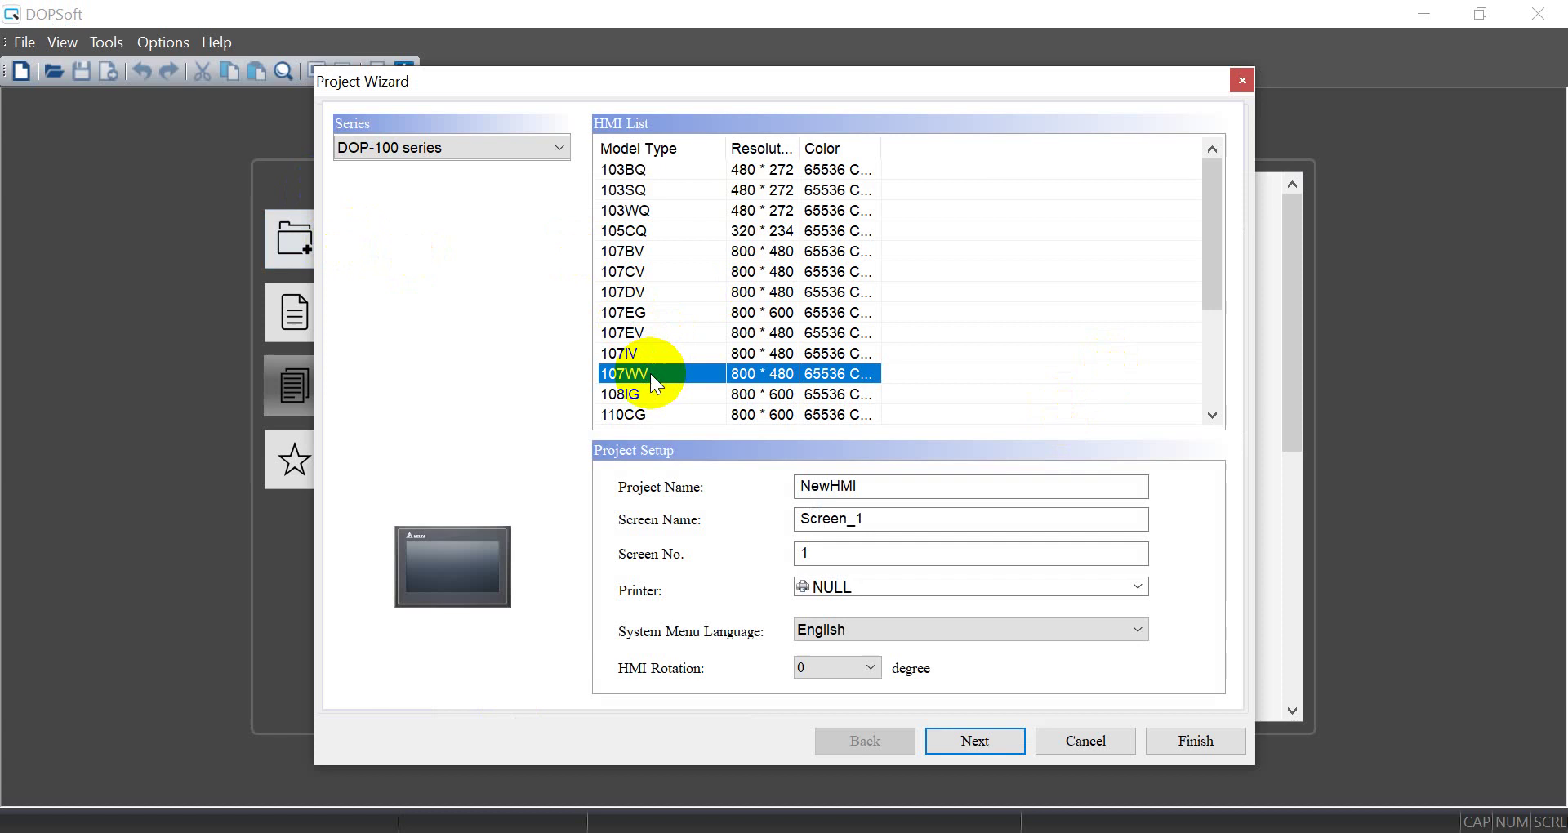
{"action": "left_click", "coordinate": [972, 740]}
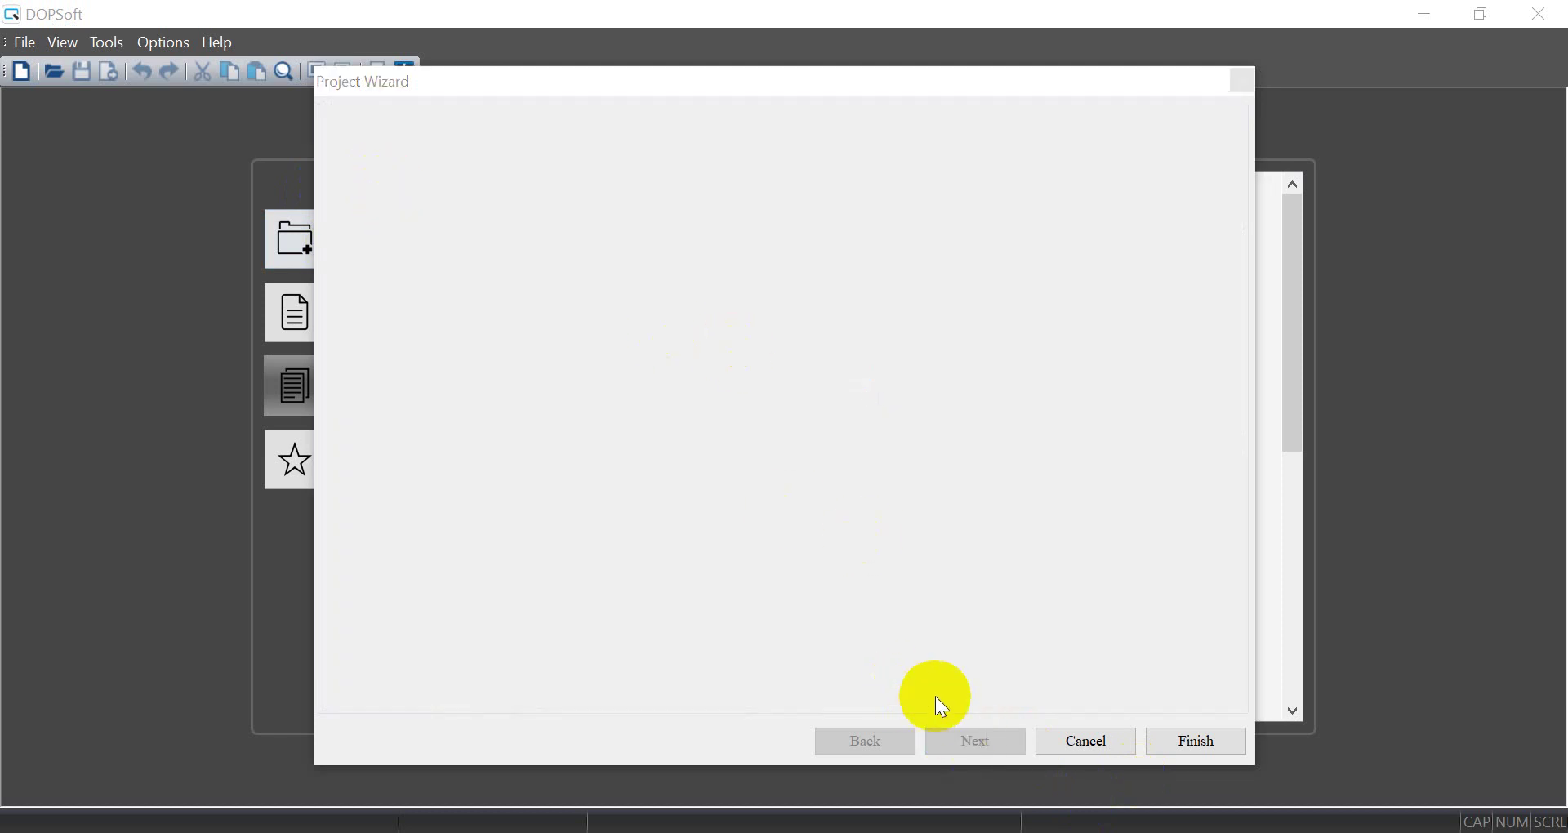
Step: Set COM2 to Delta Controller ASCII, RS485, 7 data bits, 1 stop bit, 9600, Even parity
{"action": "left_click", "coordinate": [830, 260]}
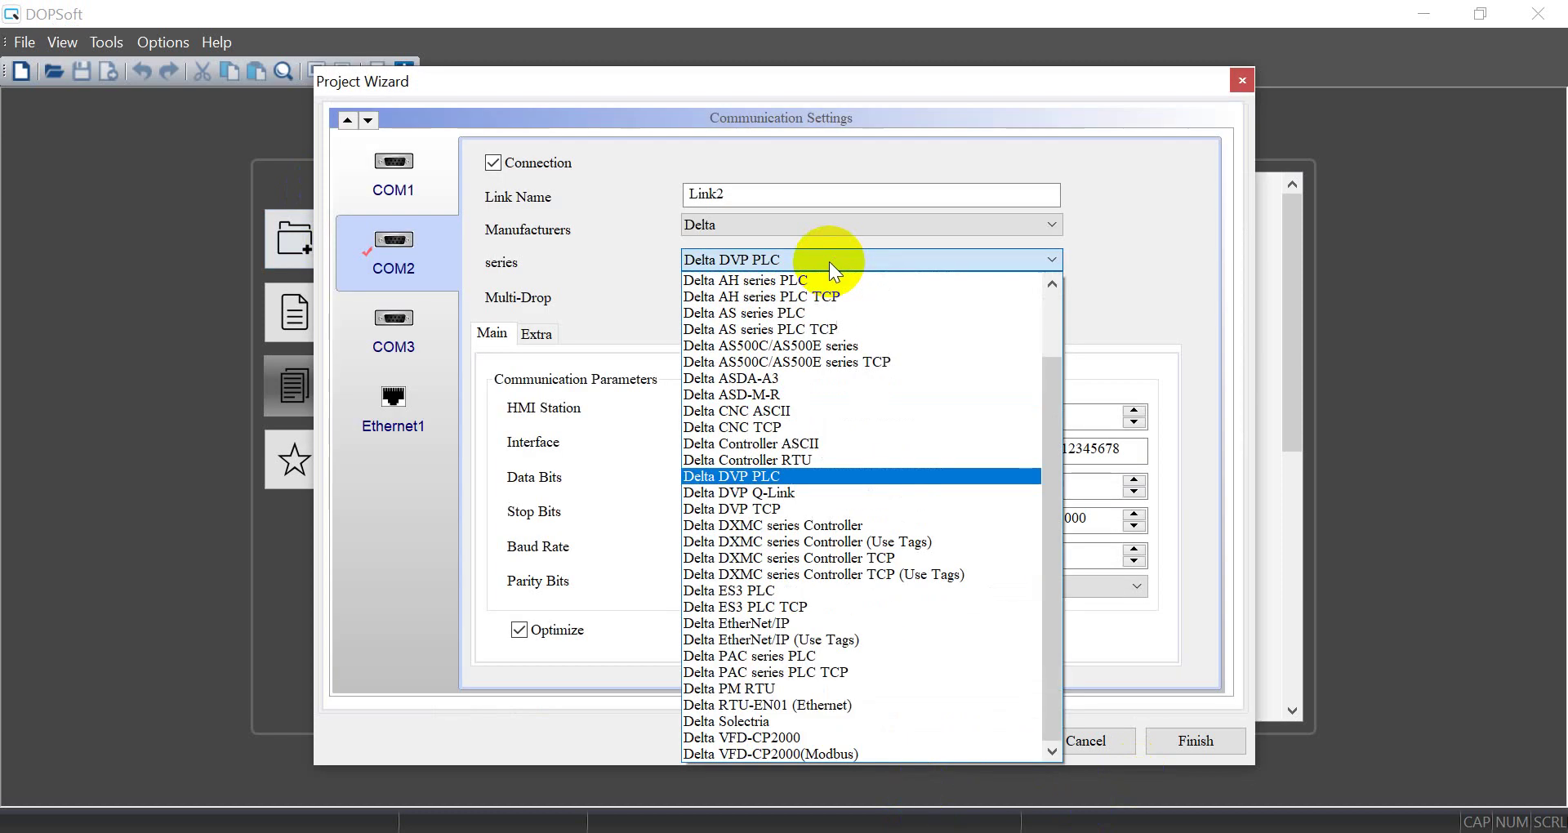
{"action": "scroll", "coordinate": [791, 449], "scroll_direction": "up", "scroll_amount": 2}
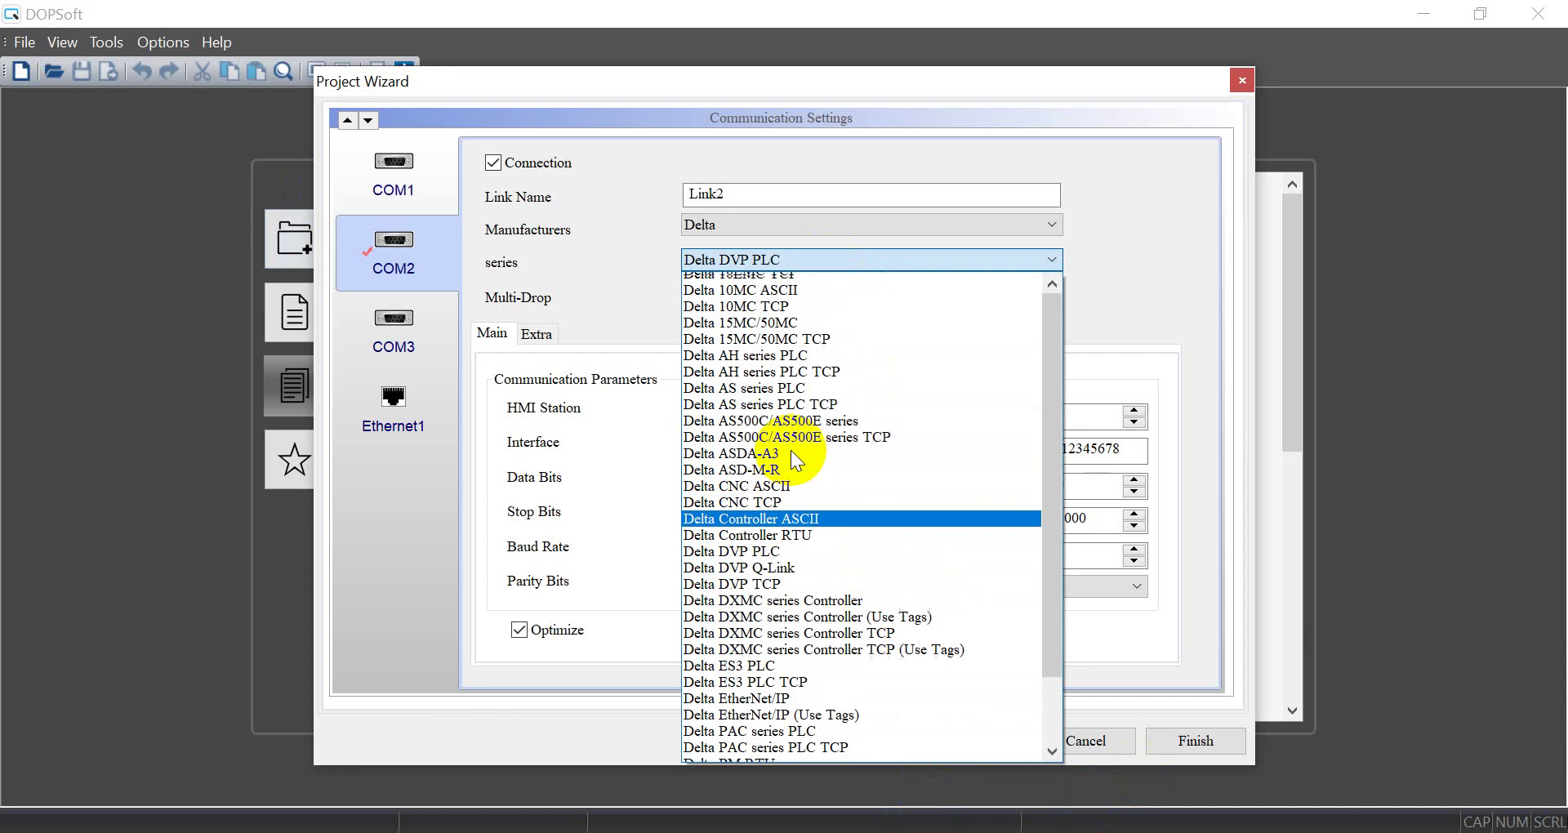
{"action": "scroll", "coordinate": [792, 444], "scroll_direction": "down", "scroll_amount": 2}
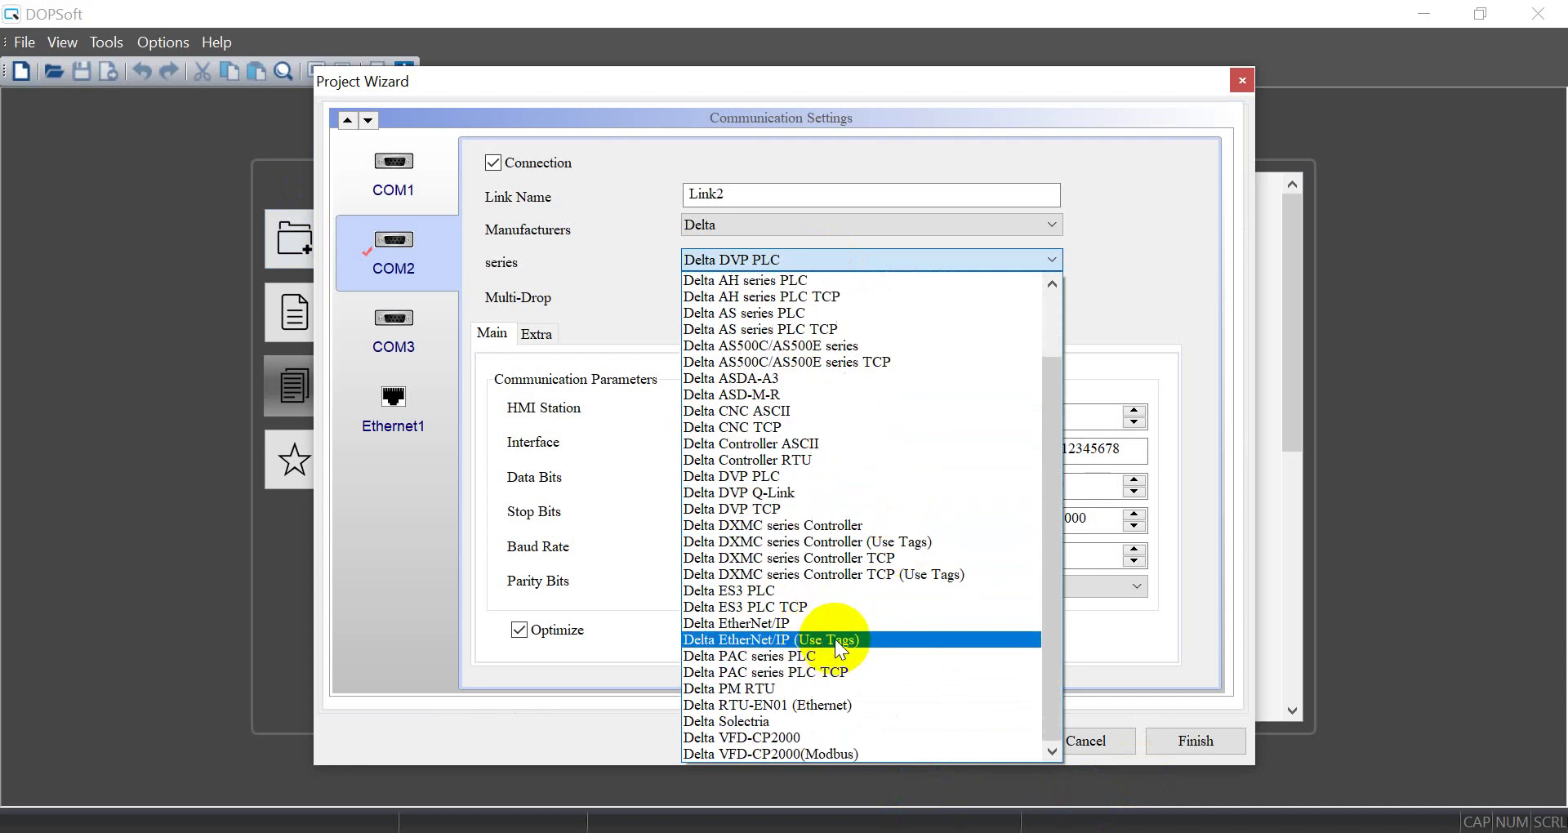
{"action": "left_click", "coordinate": [817, 444]}
{"action": "left_click", "coordinate": [767, 441]}
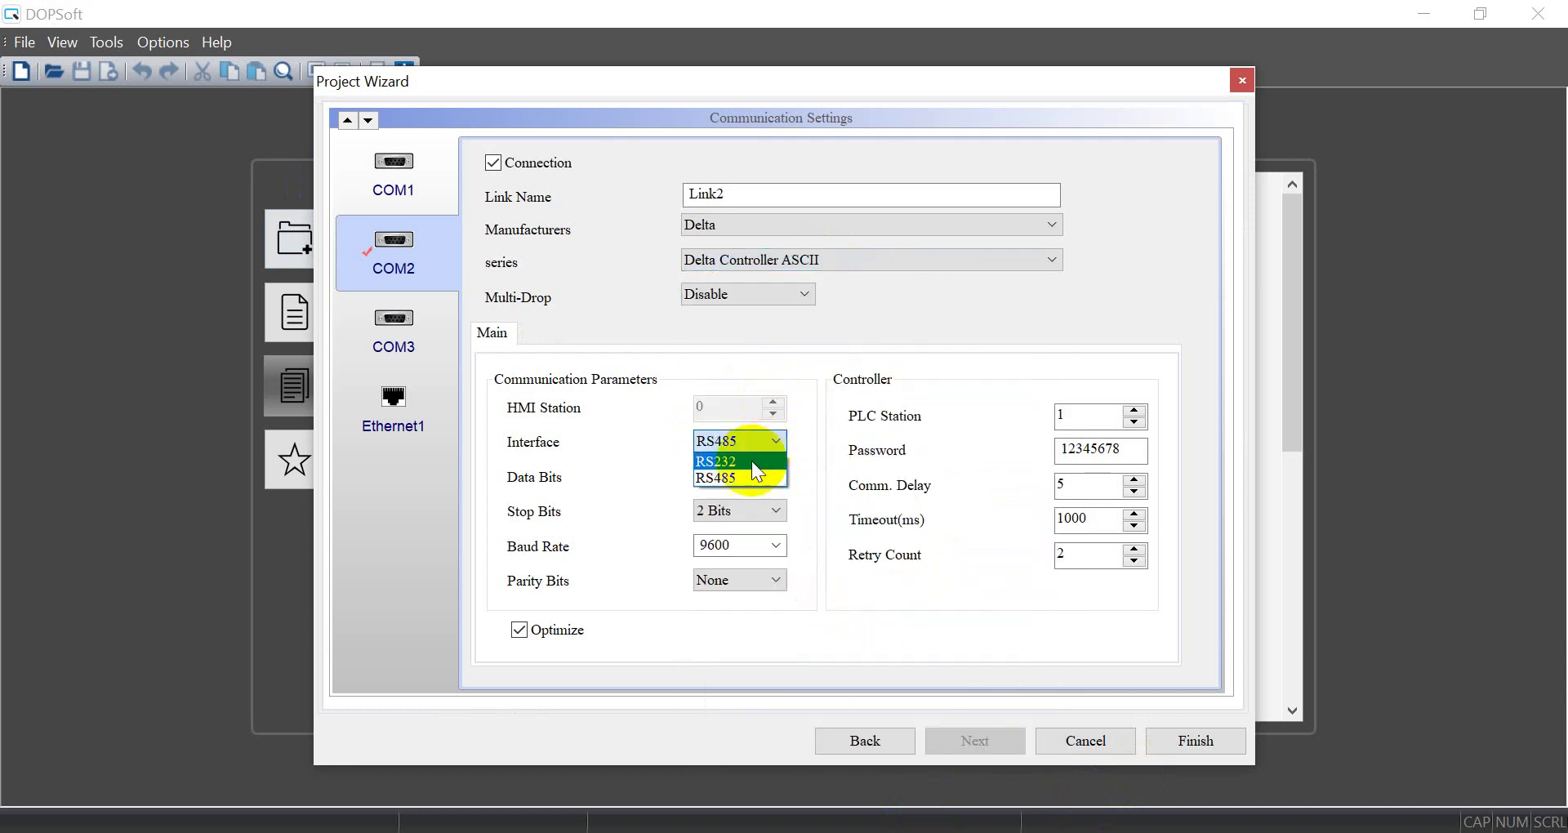
{"action": "left_click", "coordinate": [753, 480]}
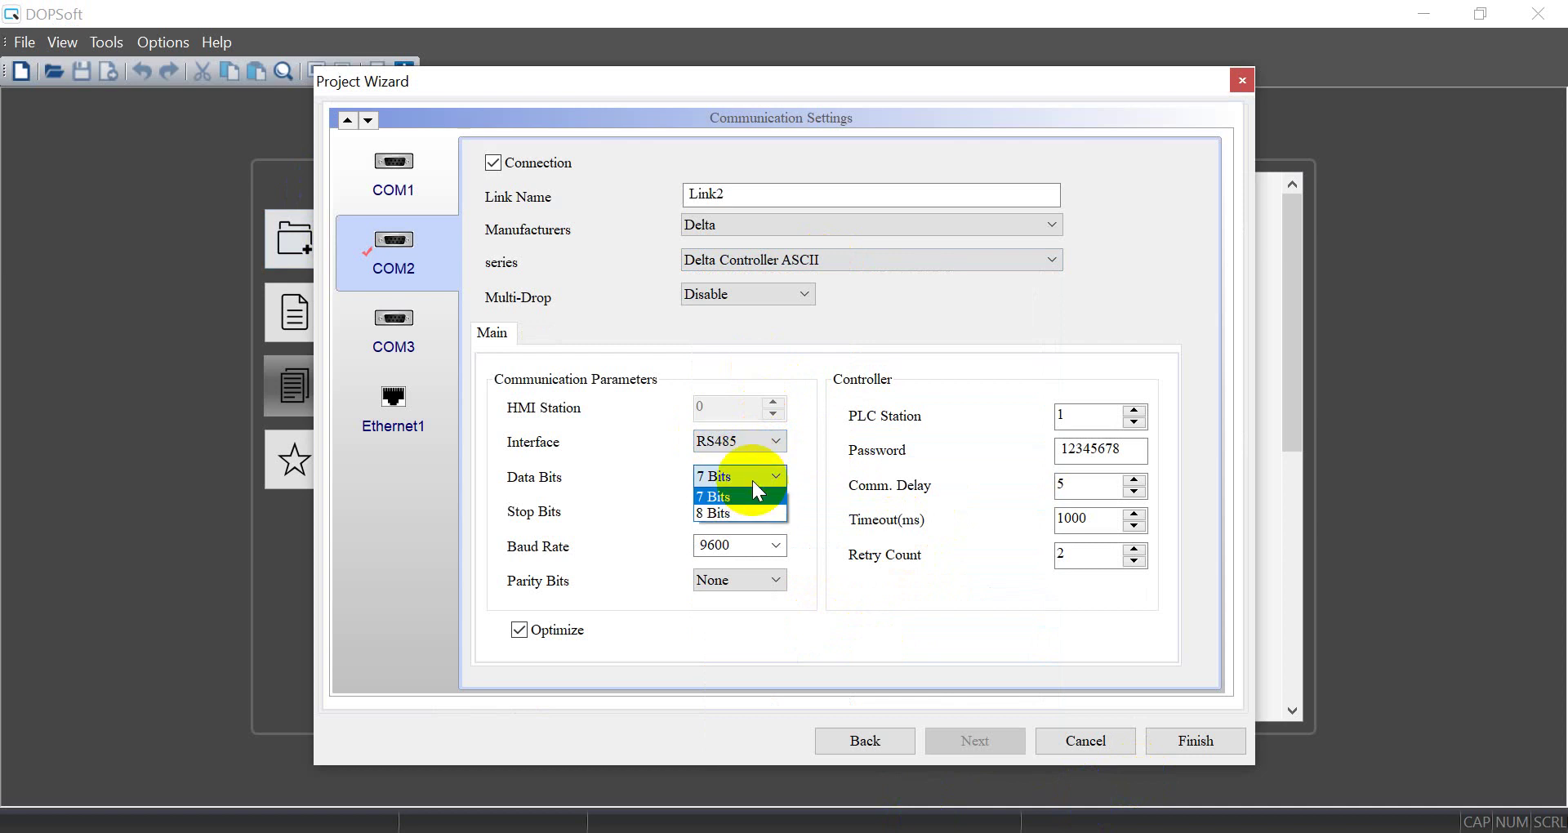
{"action": "left_click", "coordinate": [741, 494]}
{"action": "left_click", "coordinate": [737, 549]}
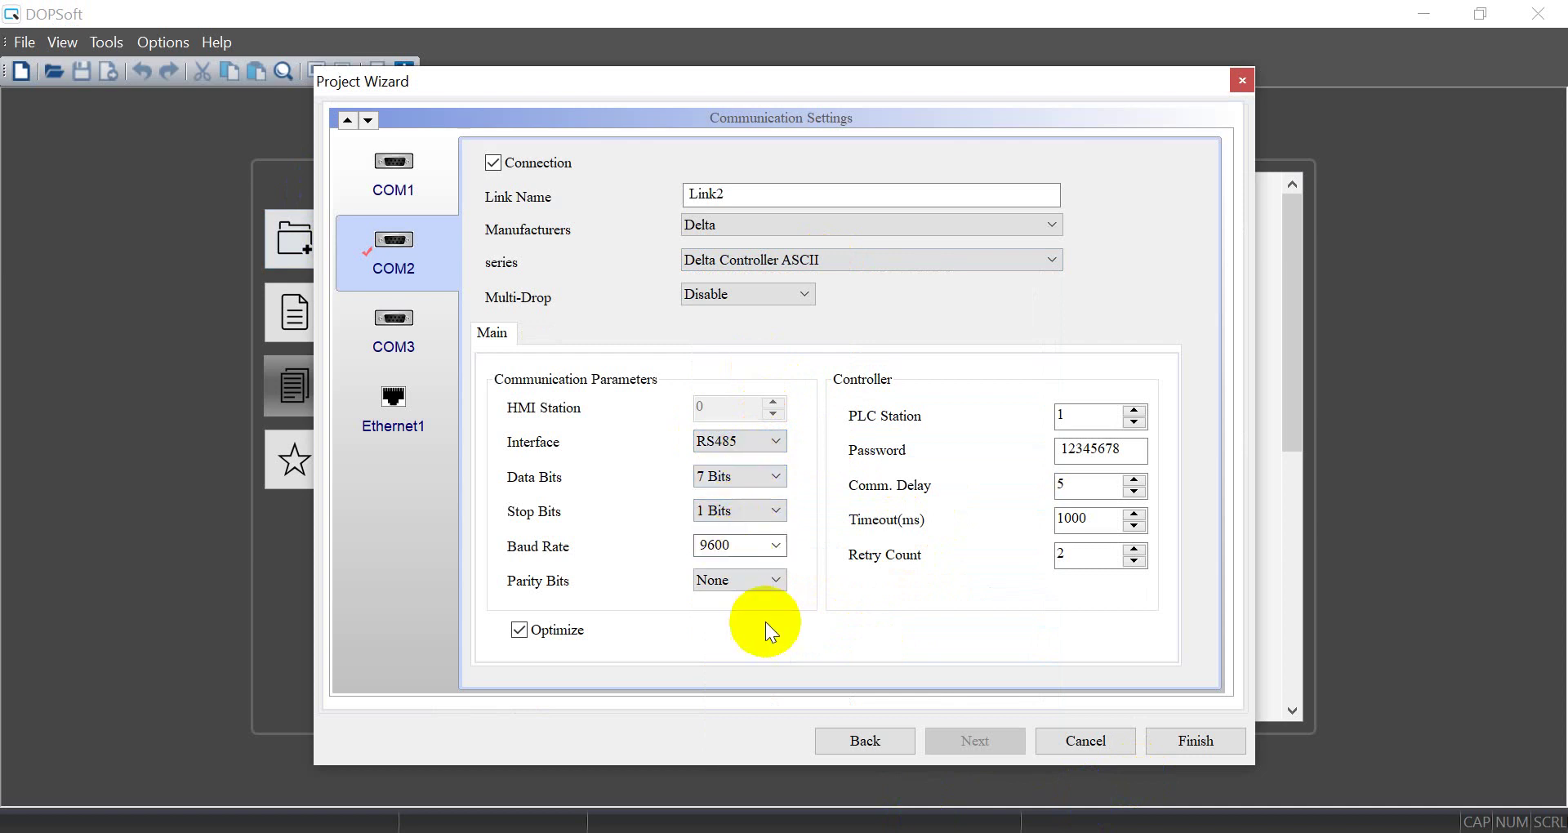
{"action": "left_click", "coordinate": [739, 580]}
{"action": "left_click", "coordinate": [732, 634]}
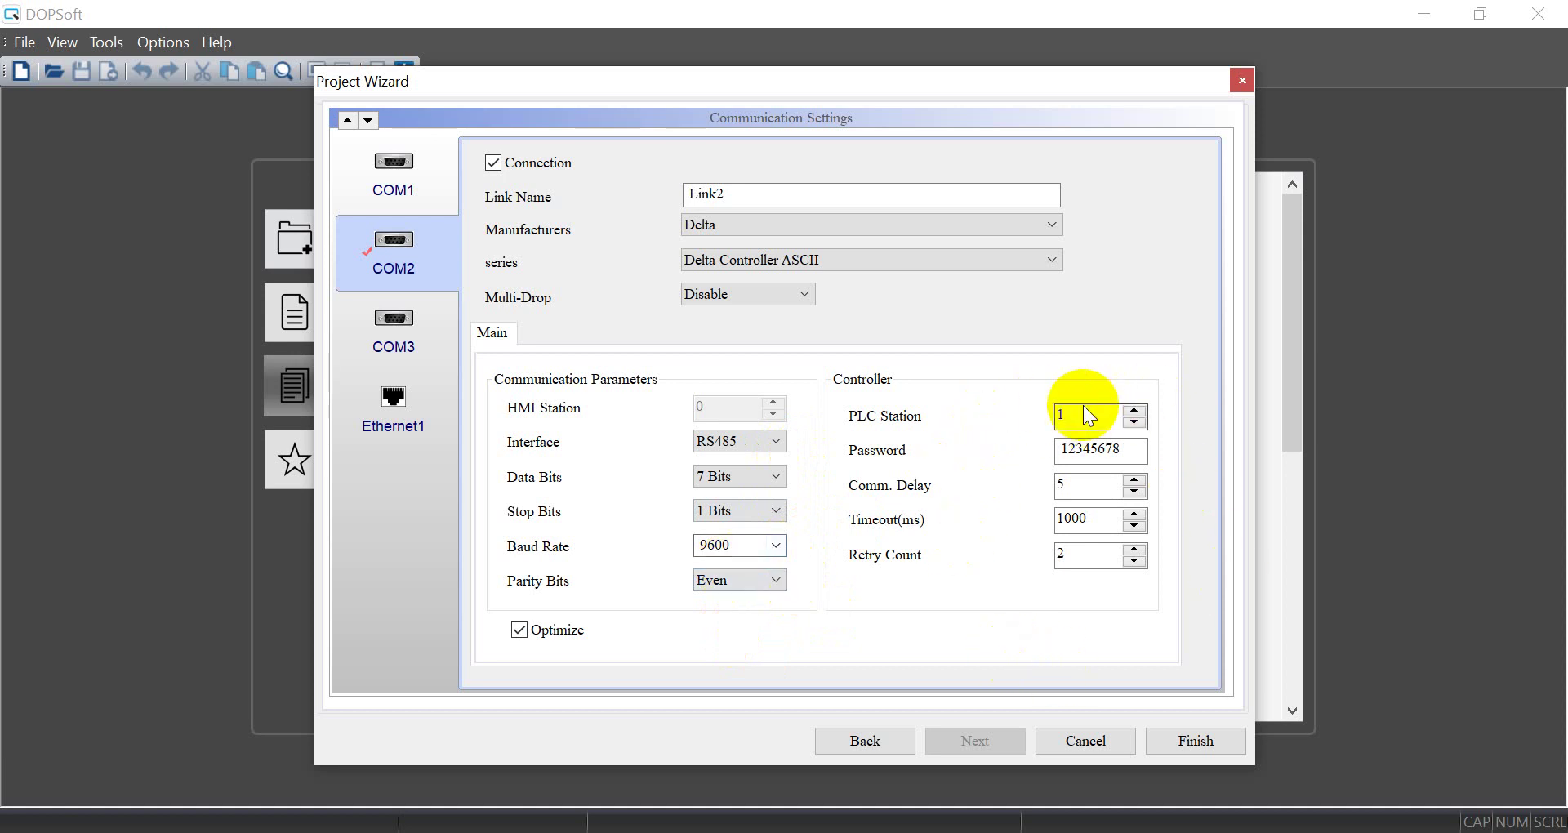
{"action": "left_click", "coordinate": [390, 425]}
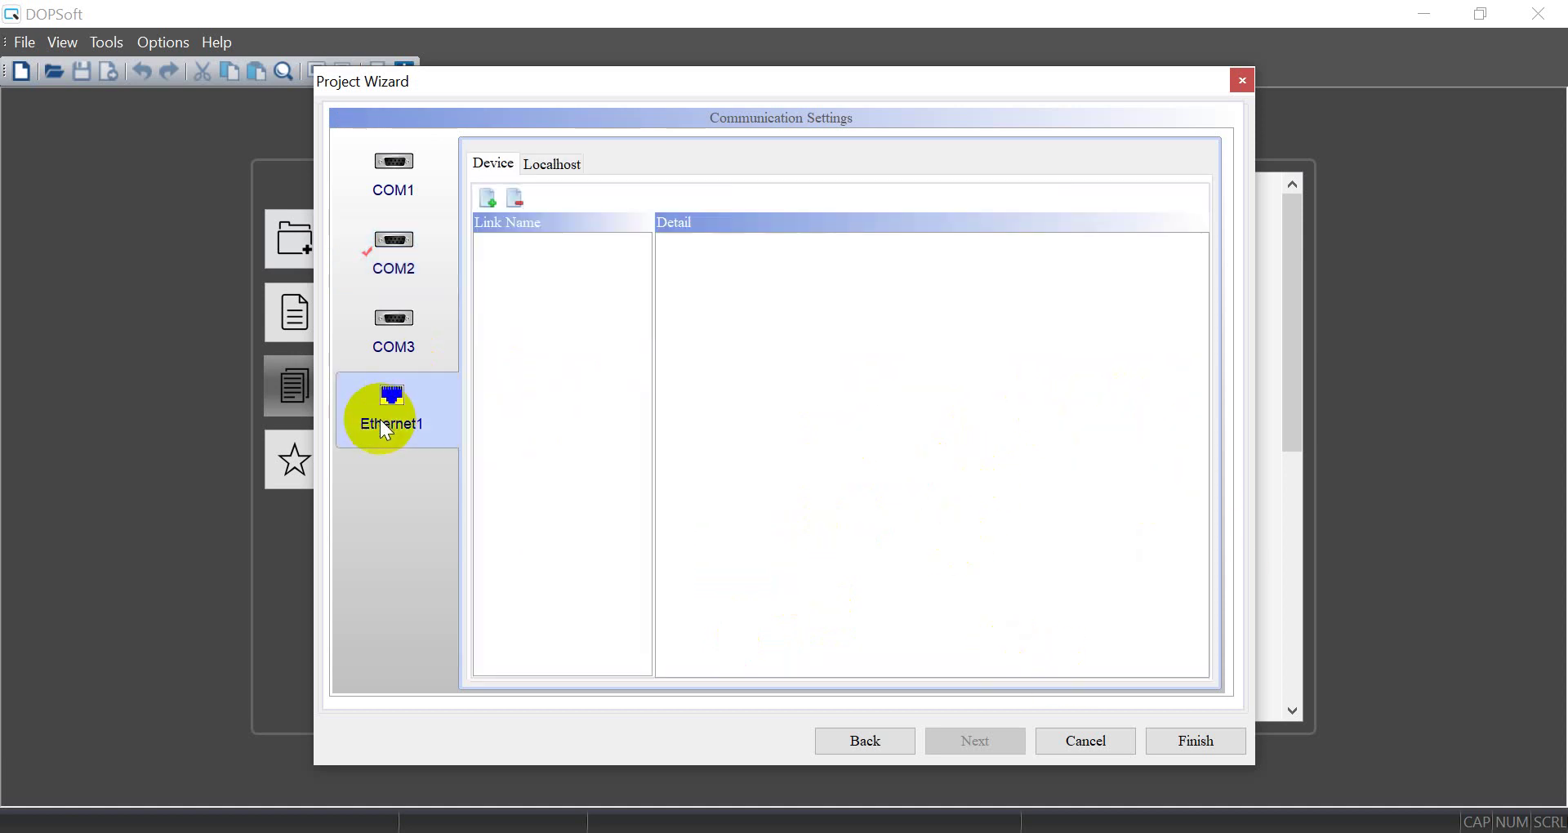
Step: Add an Ethernet link, override the HMI IP to a fixed 192.168.1.10, and finish the project
{"action": "left_click", "coordinate": [493, 202]}
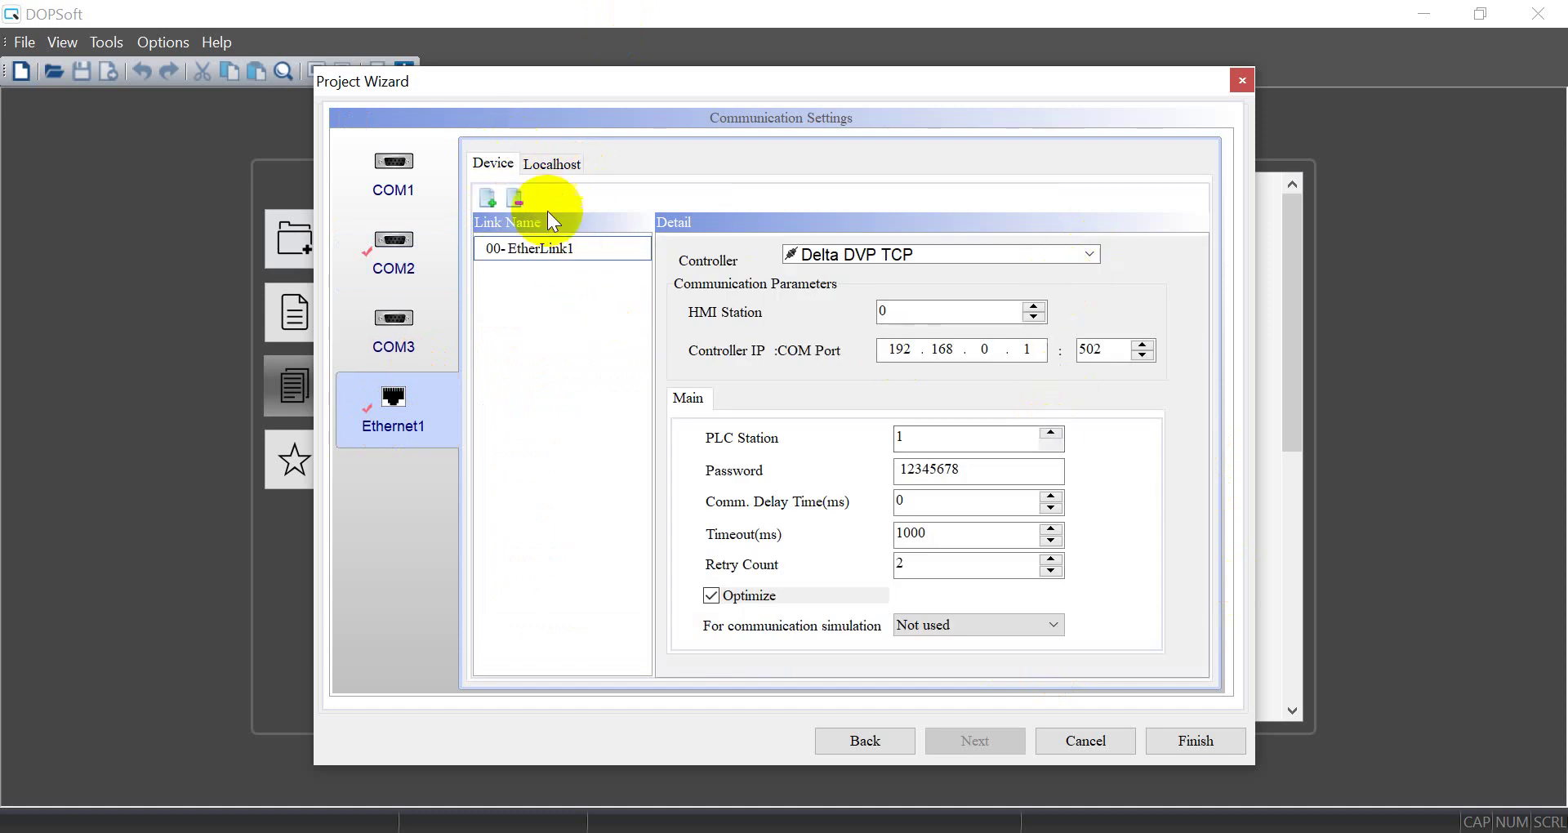
{"action": "left_click", "coordinate": [550, 164]}
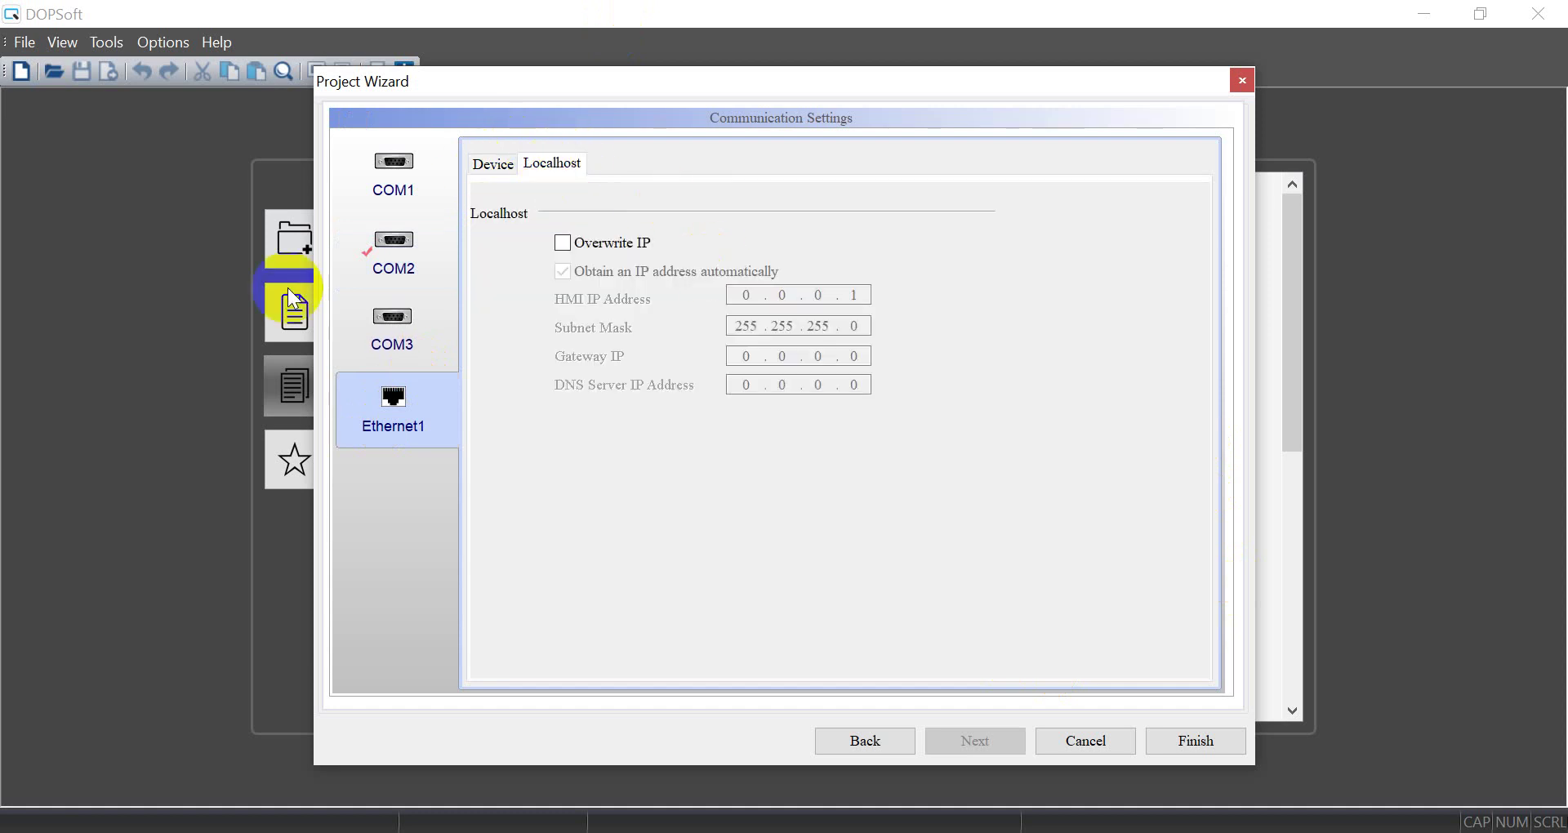
{"action": "left_click", "coordinate": [562, 244]}
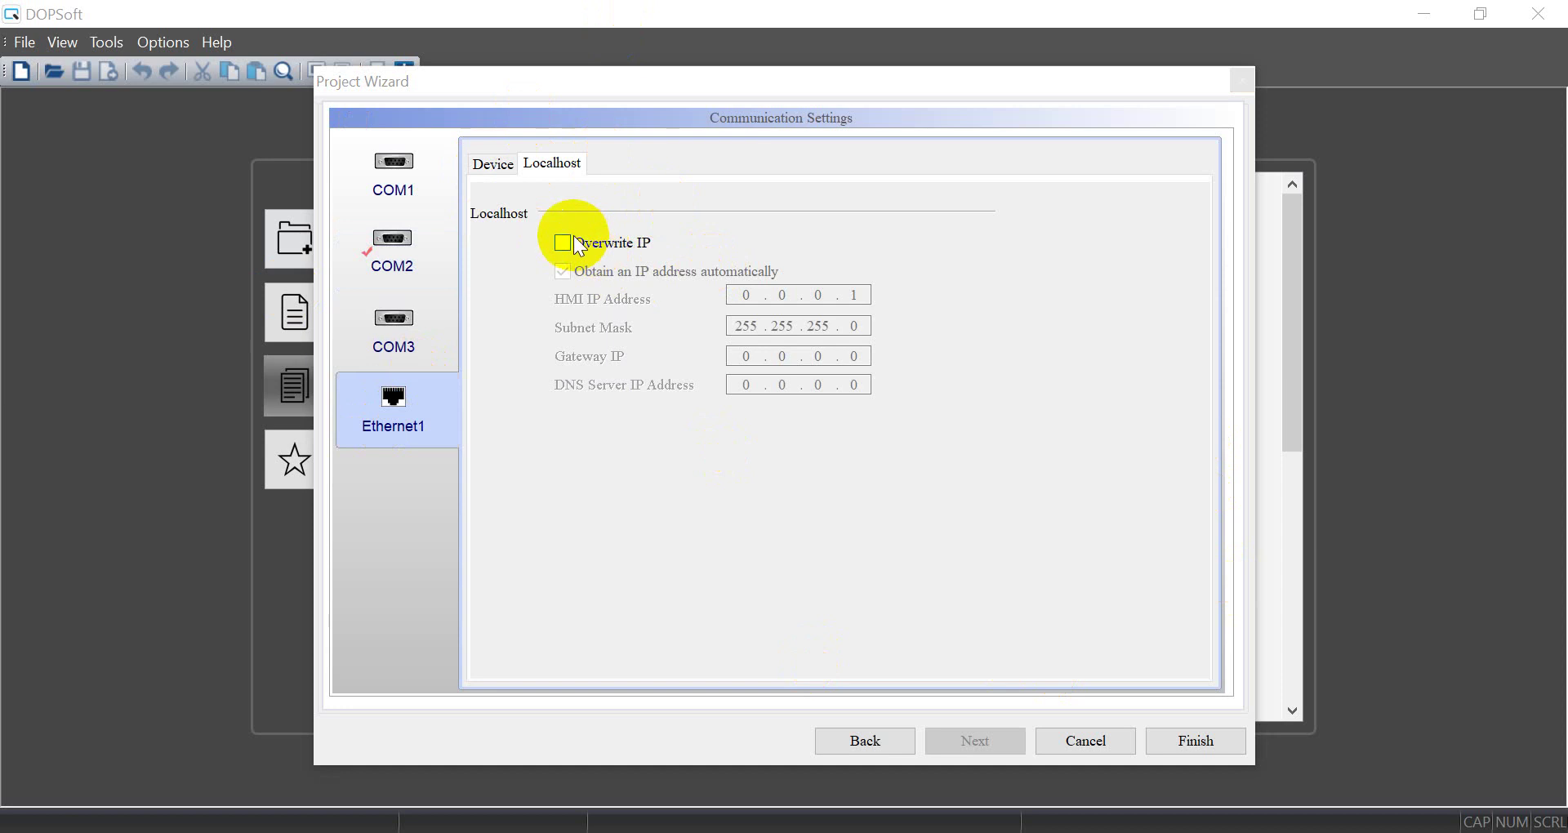
{"action": "left_click", "coordinate": [562, 271]}
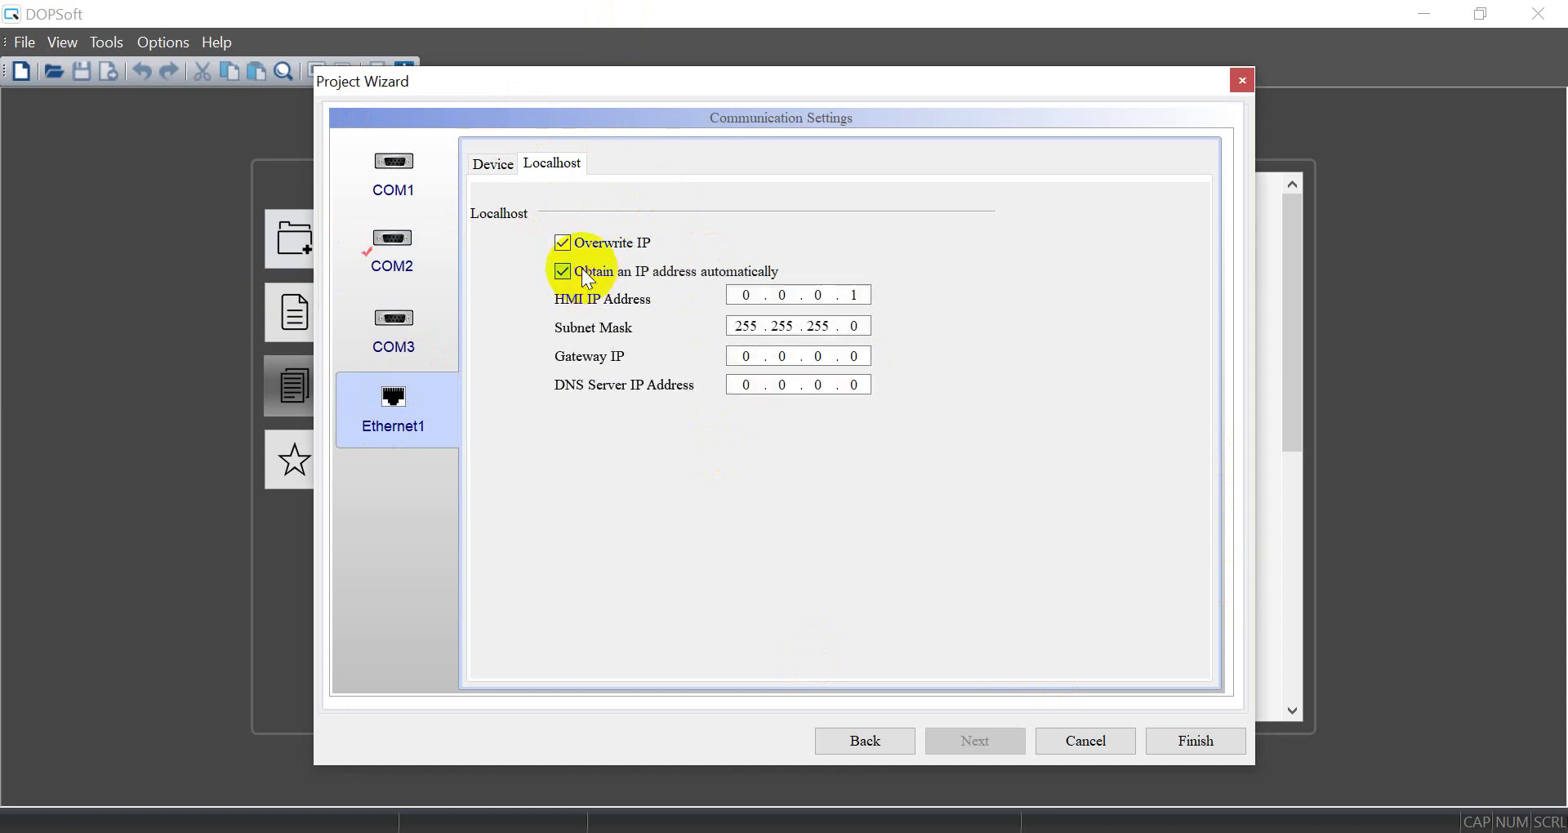
{"action": "left_click", "coordinate": [749, 295]}
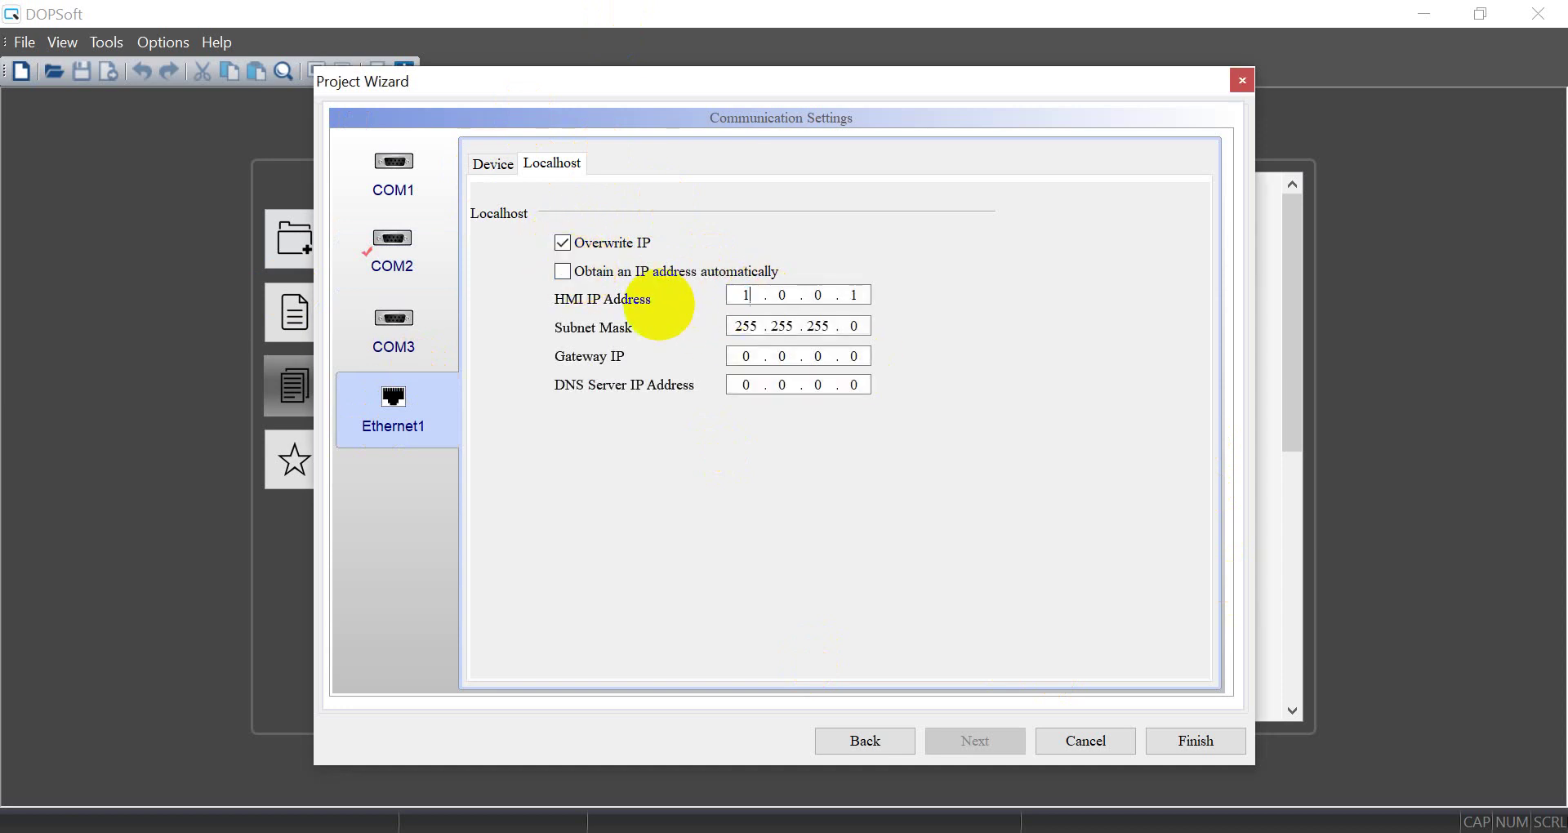
{"action": "type", "text": "192.168.1.10"}
{"action": "left_click", "coordinate": [1188, 743]}
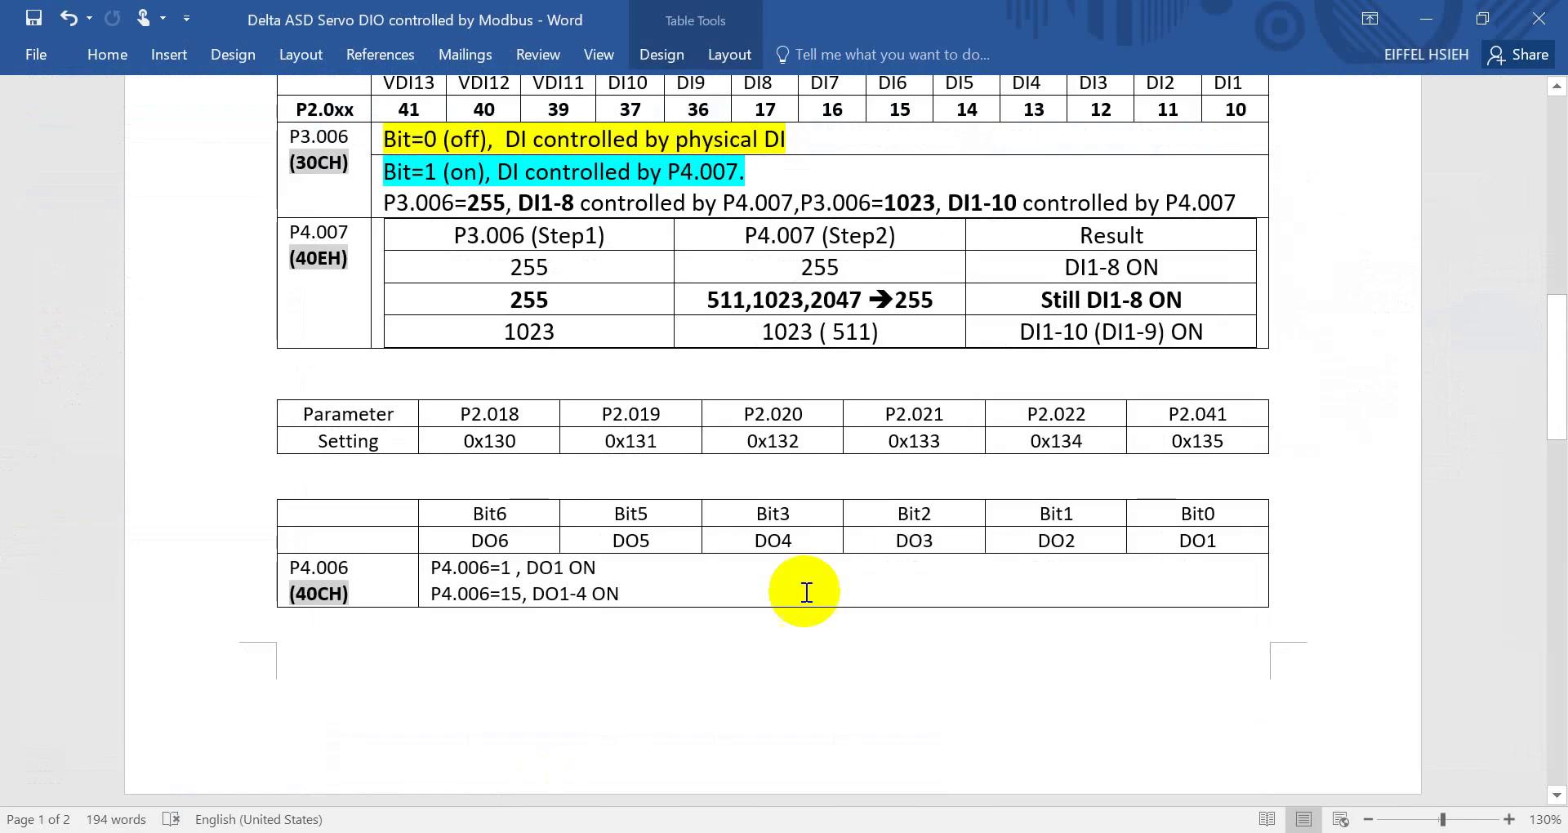
Step: Scroll the Word notes to the EEPROM protection table and highlight P2.030, which should be 5
{"action": "scroll", "coordinate": [850, 572], "scroll_direction": "down", "scroll_amount": 3}
{"action": "scroll", "coordinate": [883, 565], "scroll_direction": "down", "scroll_amount": 10}
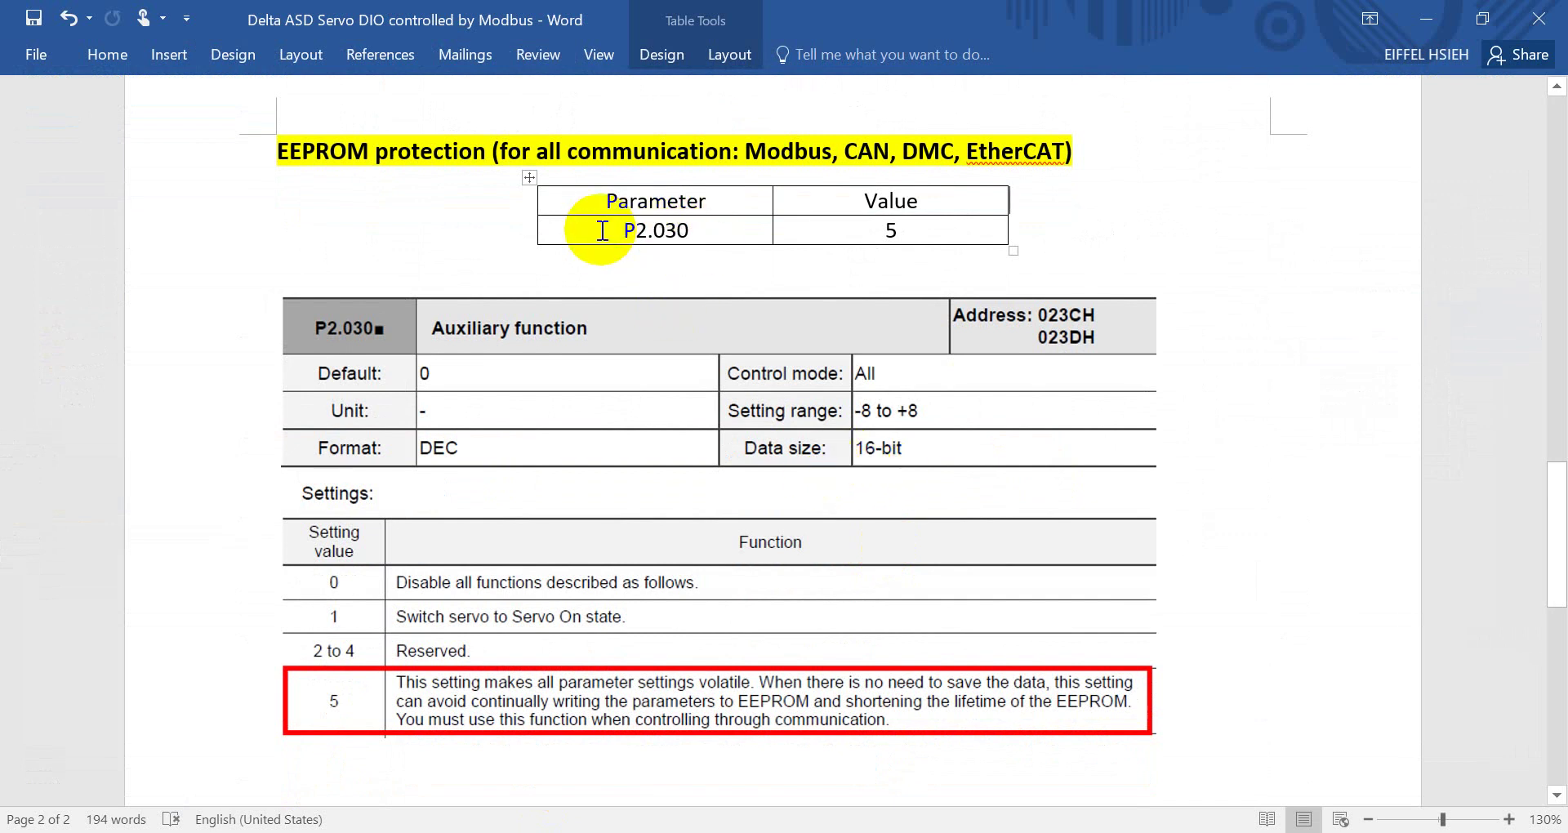
{"action": "left_click_drag", "start_coordinate": [653, 232], "coordinate": [690, 234]}
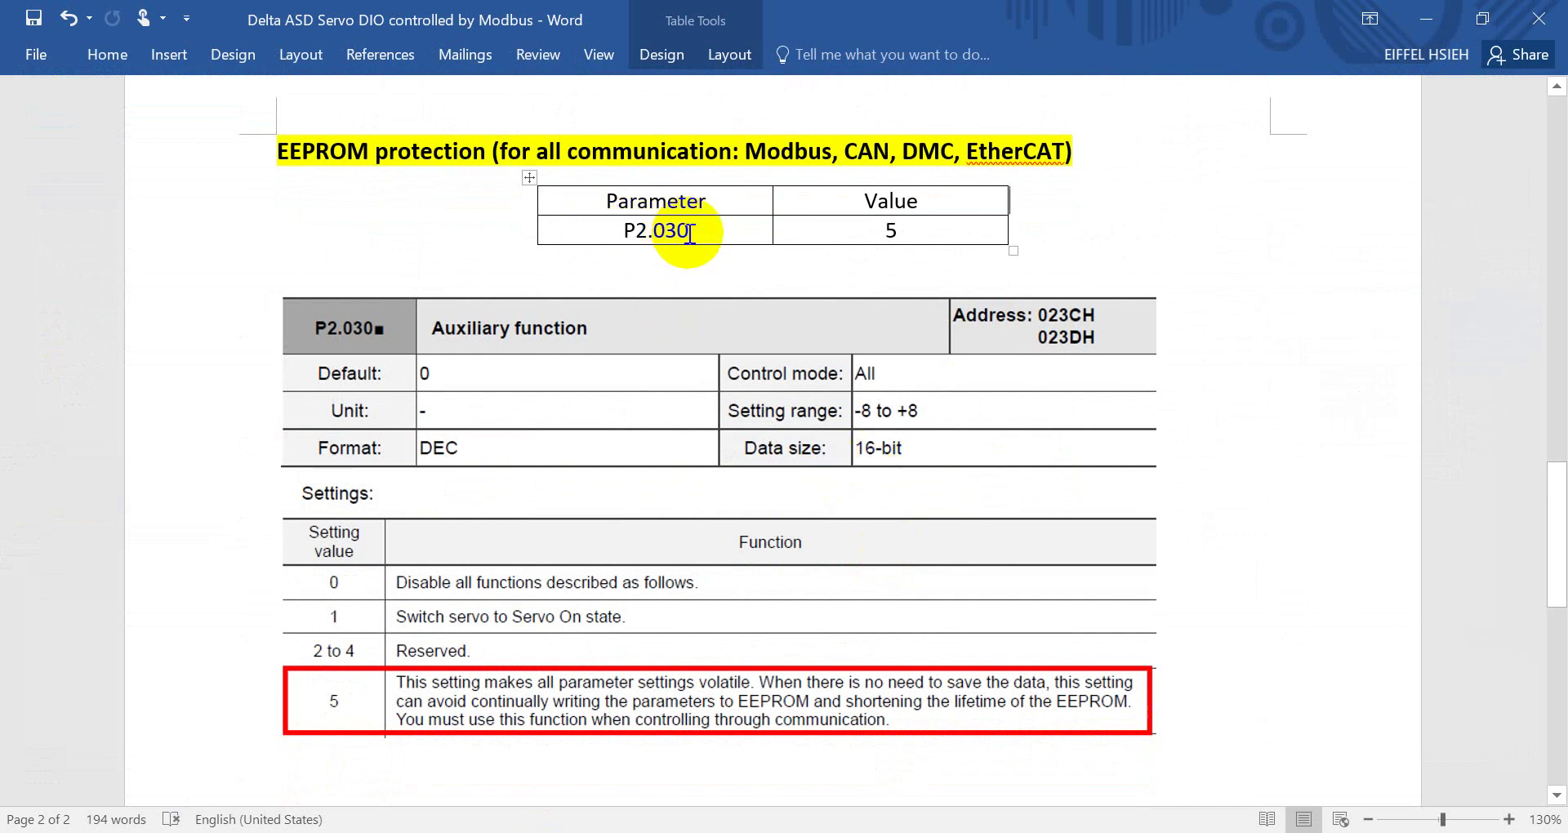
{"action": "left_click", "coordinate": [684, 230]}
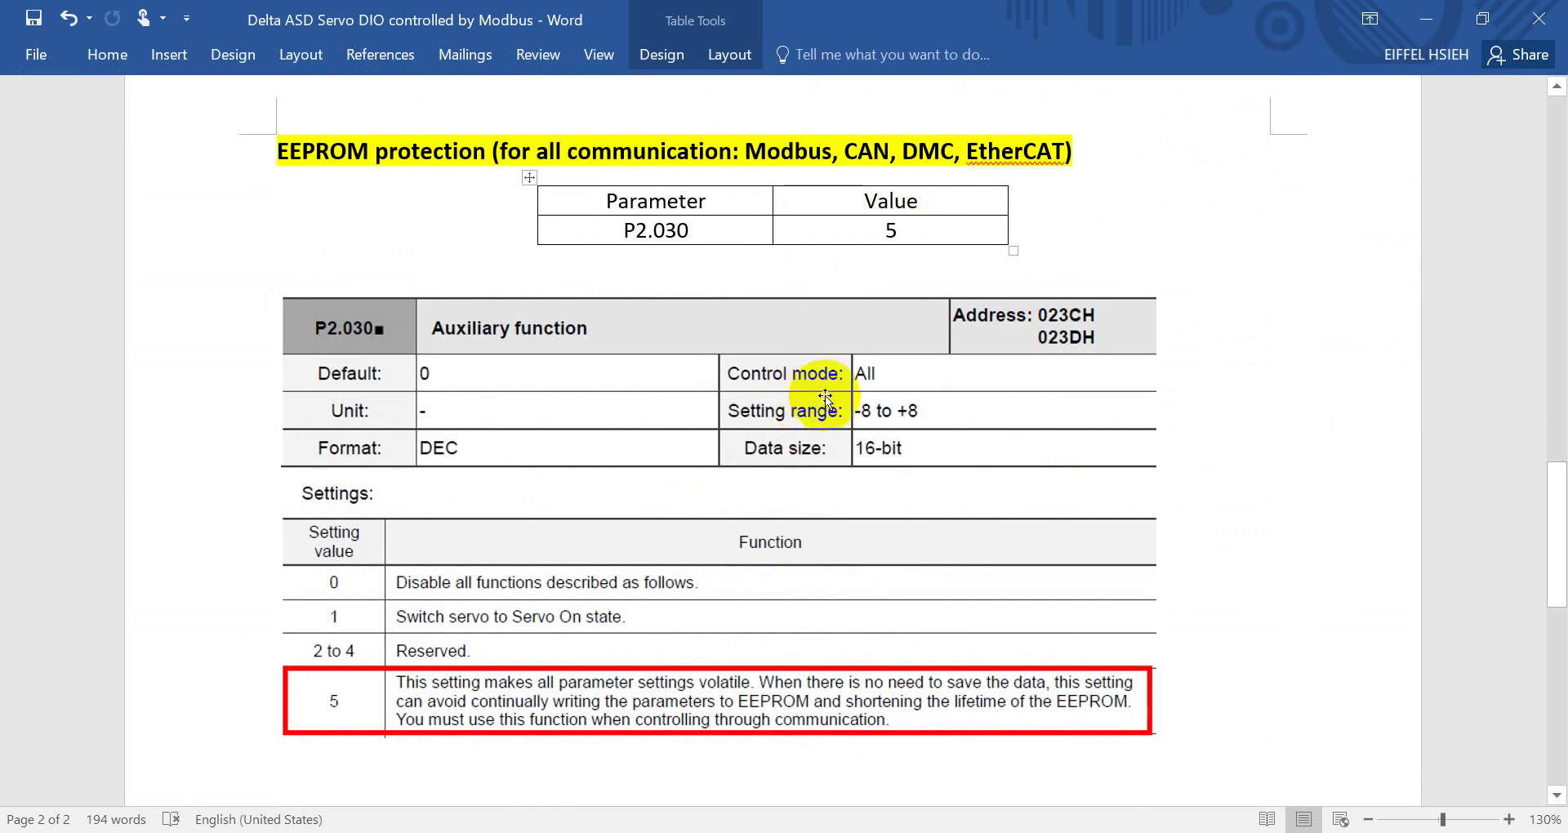
{"action": "scroll", "coordinate": [825, 398], "scroll_direction": "down", "scroll_amount": 5}
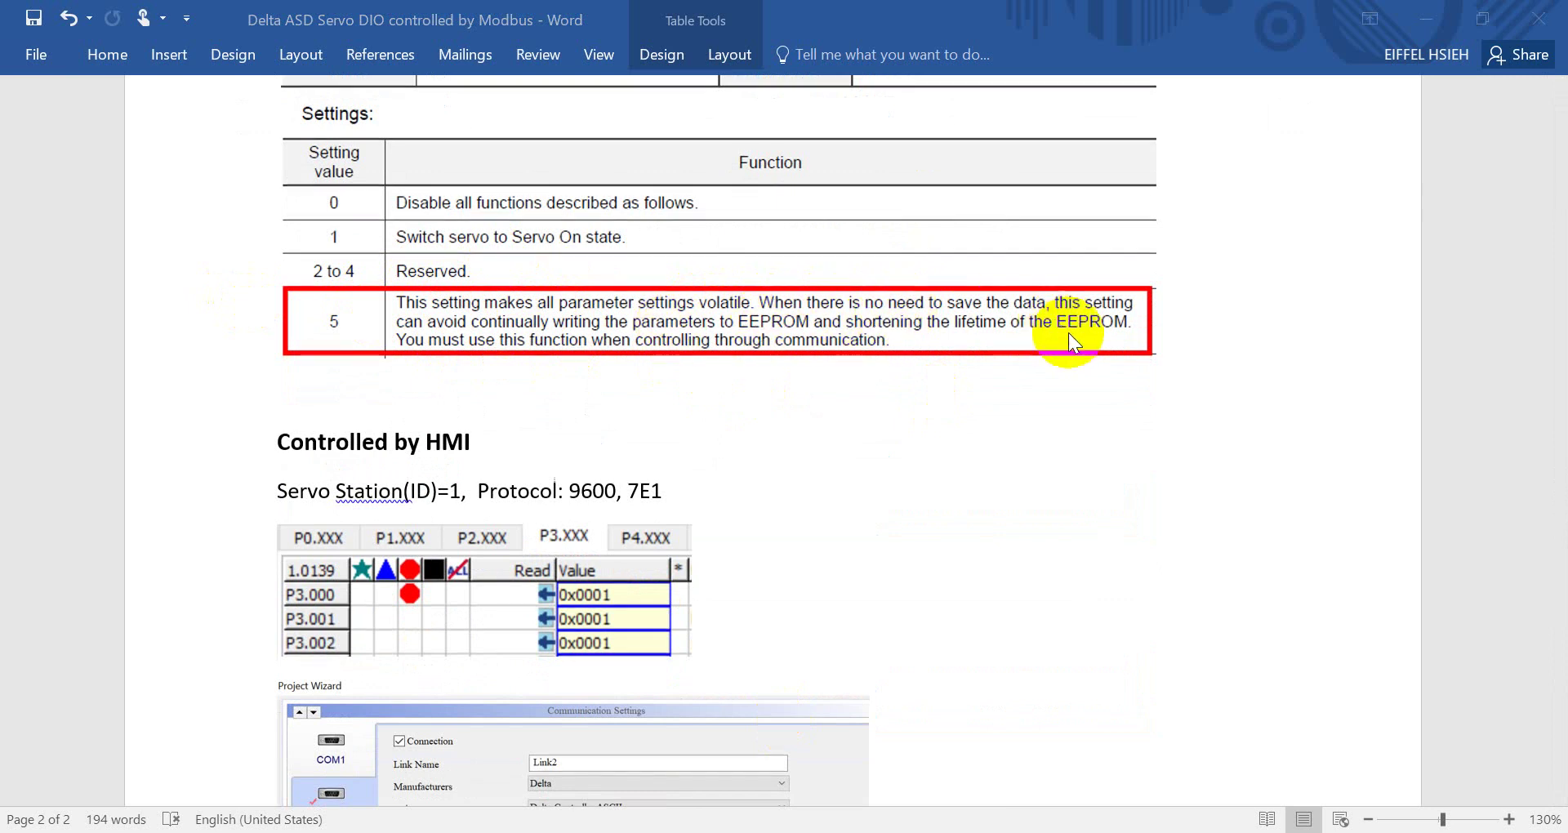
Step: Read the Controlled by HMI notes: station ID 1 and 9600 7E1, then recheck the P4.006 table
{"action": "scroll", "coordinate": [1074, 336], "scroll_direction": "down", "scroll_amount": 5}
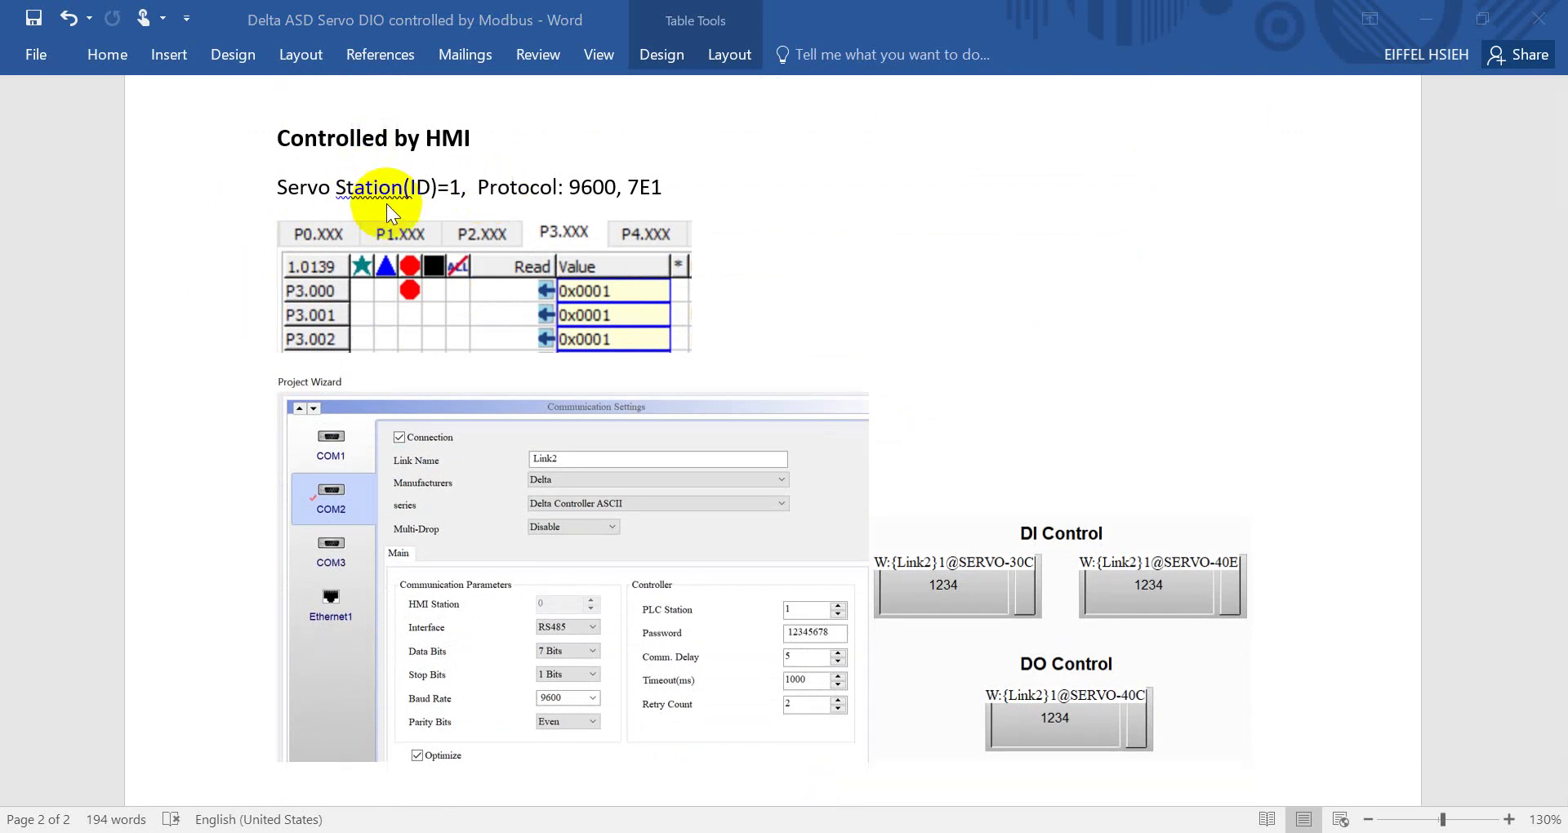
{"action": "left_click_drag", "start_coordinate": [403, 187], "coordinate": [438, 188]}
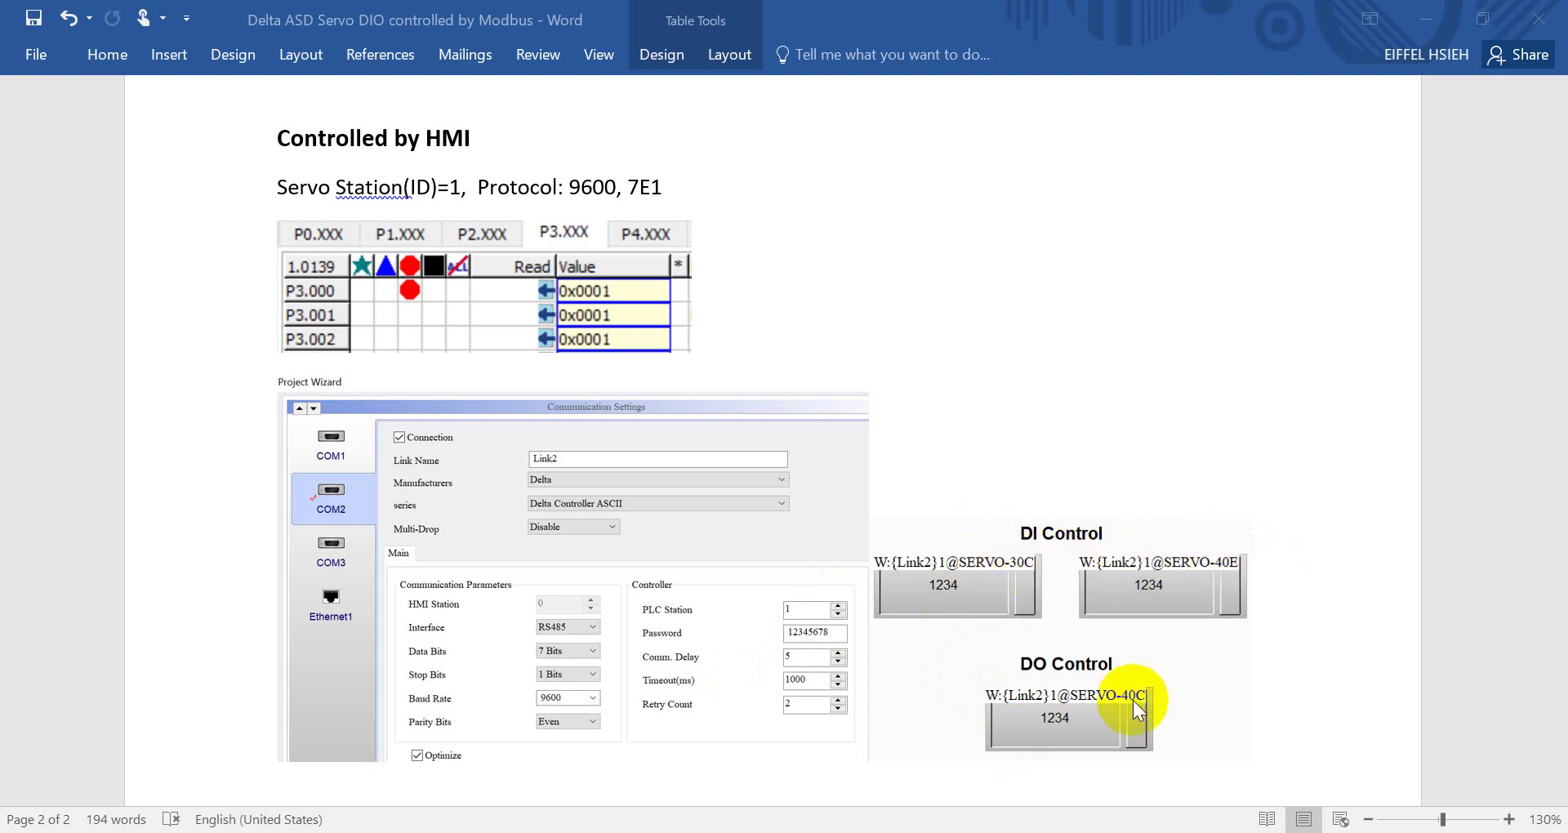
{"action": "scroll", "coordinate": [1336, 611], "scroll_direction": "up", "scroll_amount": 15}
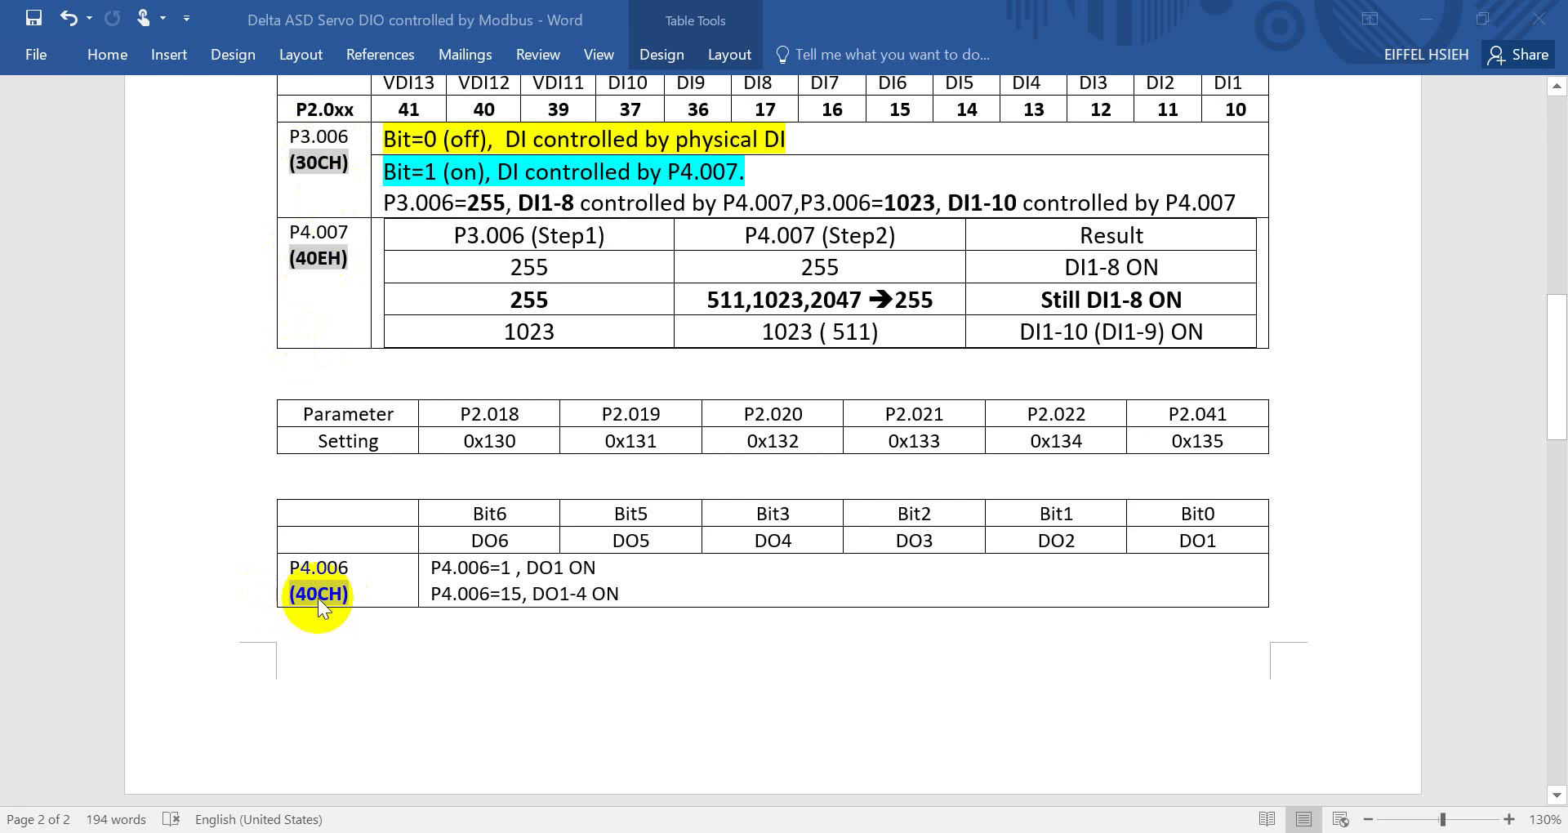
{"action": "scroll", "coordinate": [1533, 560], "scroll_direction": "down", "scroll_amount": 12}
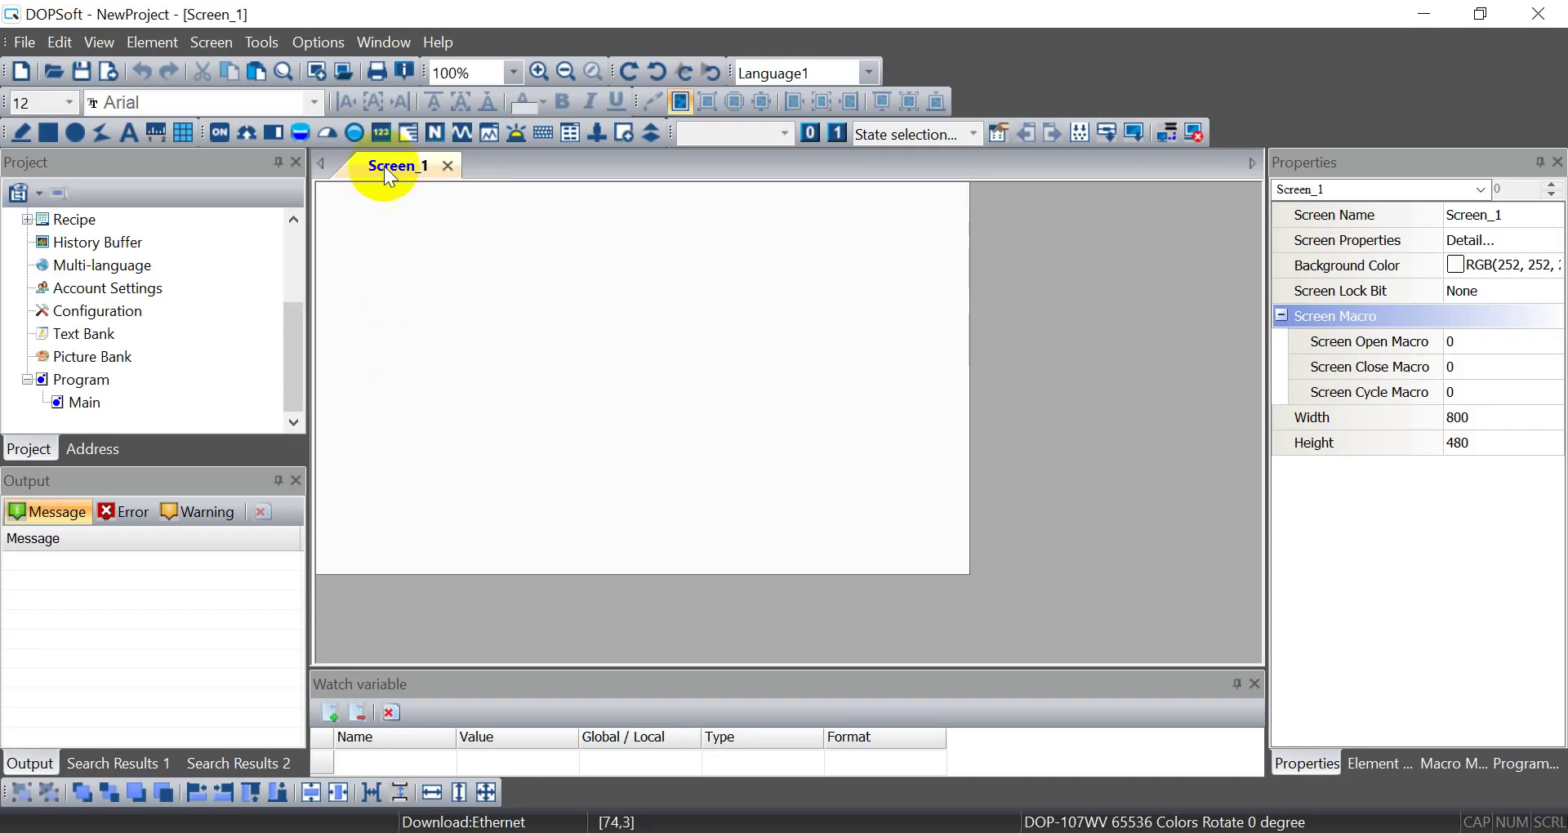
Step: Place a numeric entry on Screen_1 with write address SERVO-30C
{"action": "left_click", "coordinate": [434, 133]}
{"action": "left_click", "coordinate": [476, 166]}
{"action": "left_click_drag", "start_coordinate": [391, 253], "coordinate": [551, 319]}
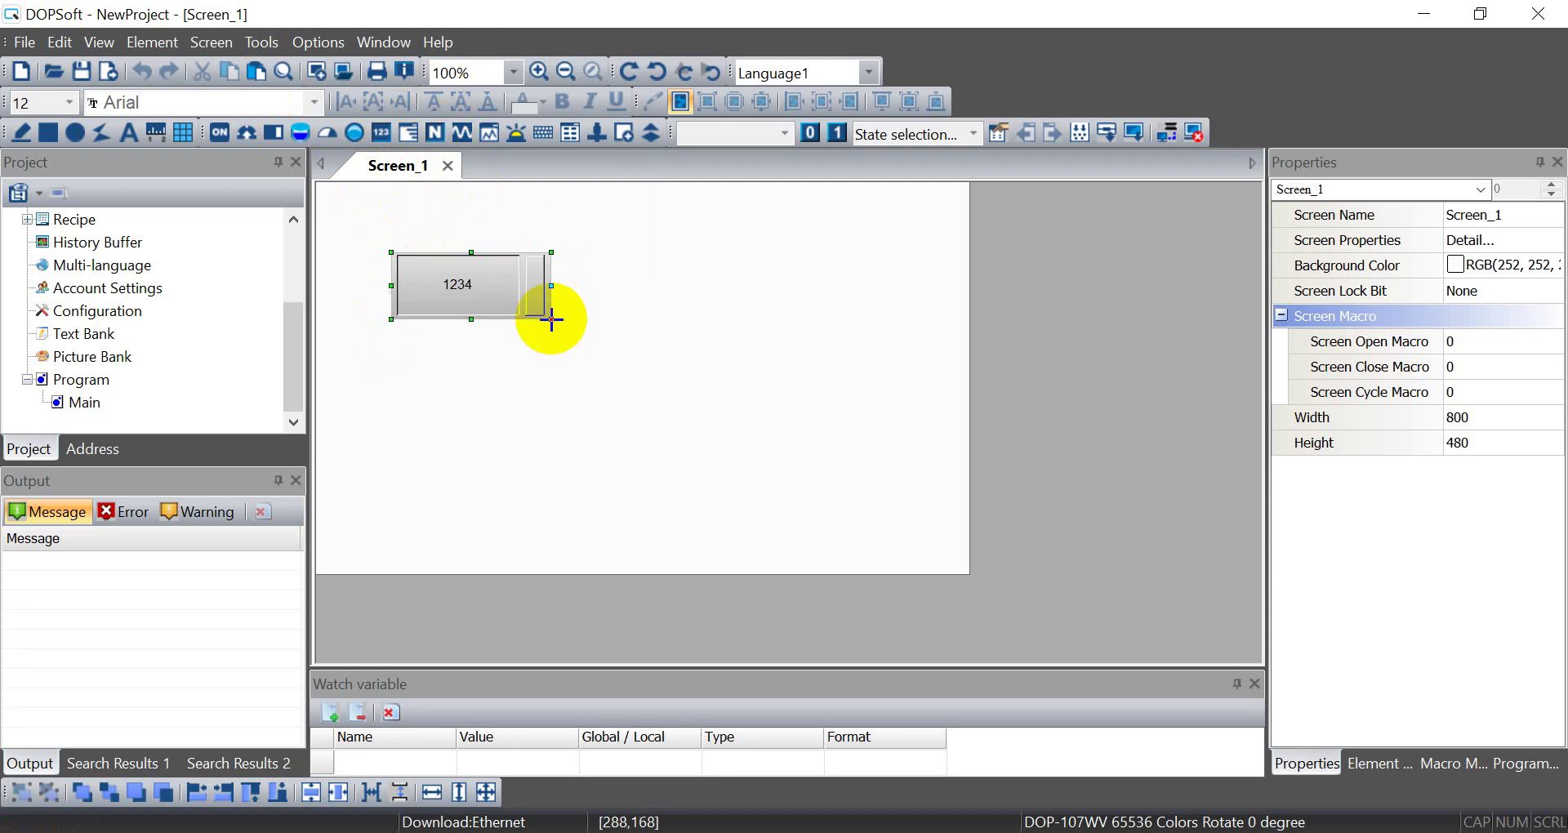
{"action": "double_click", "coordinate": [508, 271]}
{"action": "left_click", "coordinate": [822, 210]}
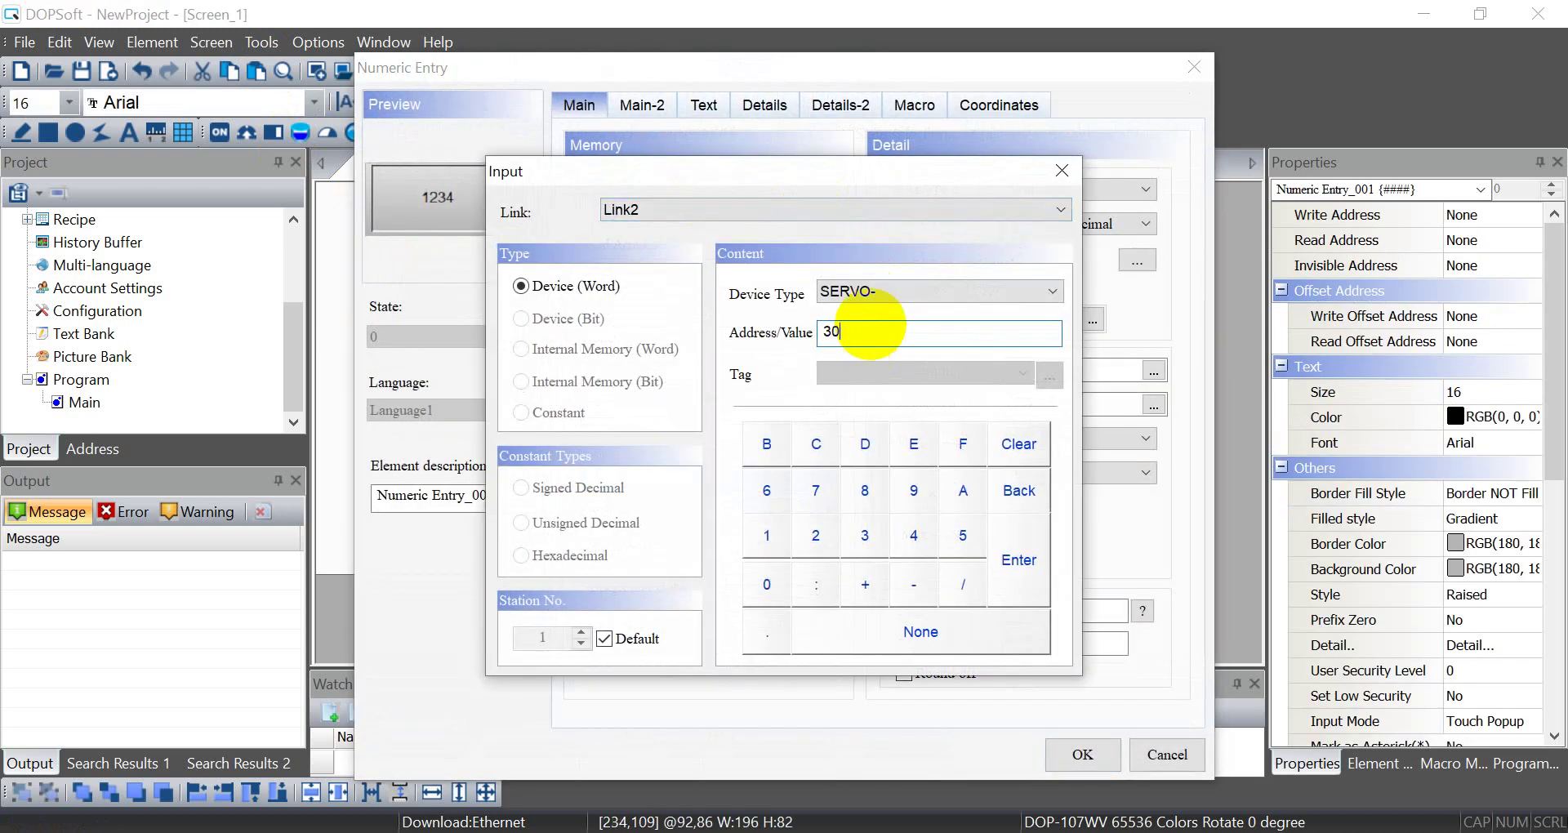
{"action": "left_click", "coordinate": [1032, 551]}
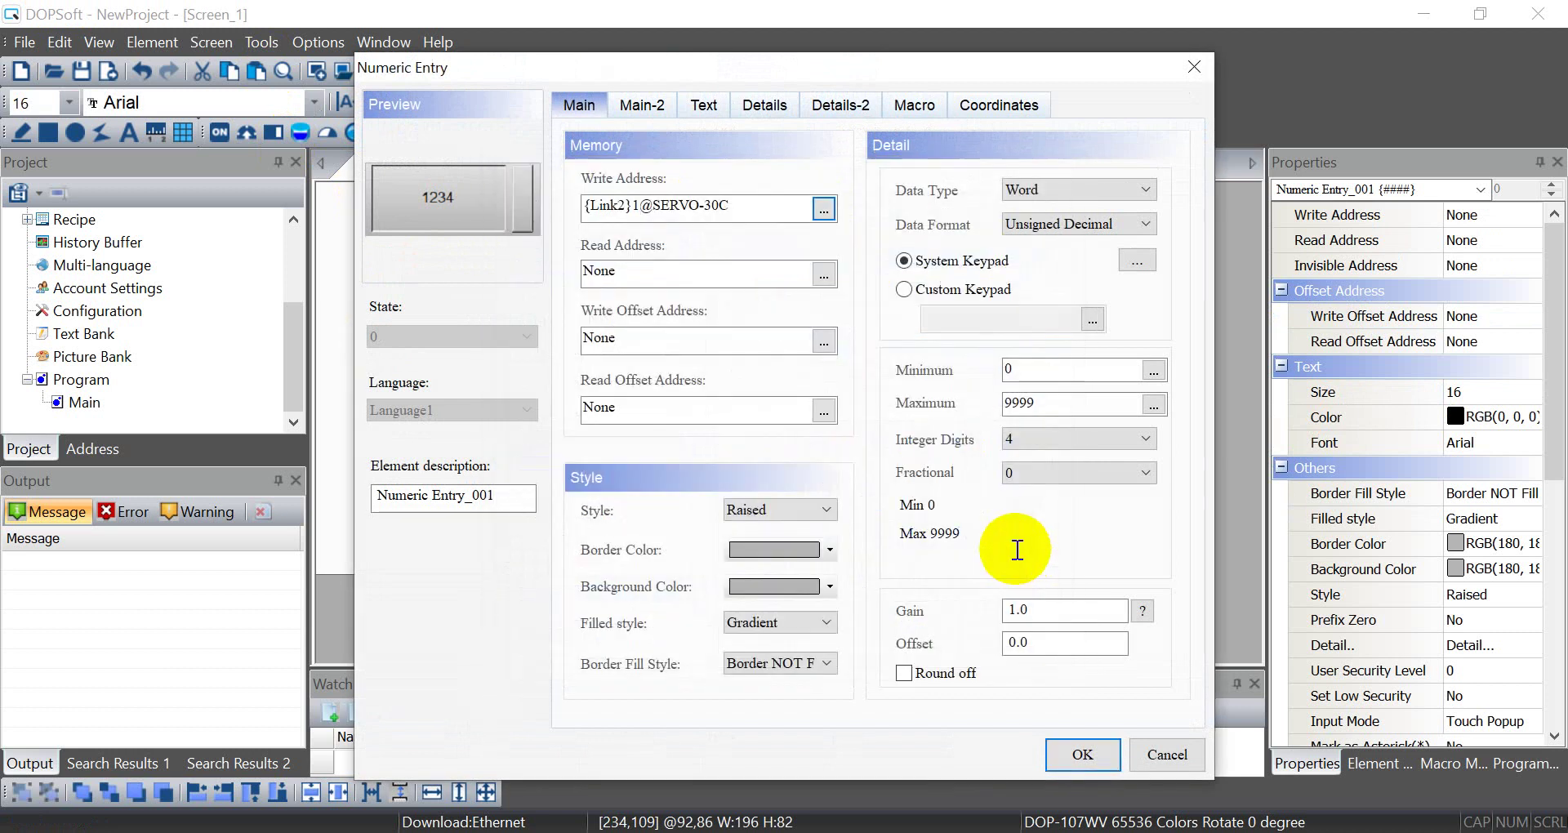
{"action": "left_click", "coordinate": [1081, 750]}
Step: Copy the numeric entry to its right and change the copy's write address to SERVO-40E
{"action": "right_click", "coordinate": [505, 290]}
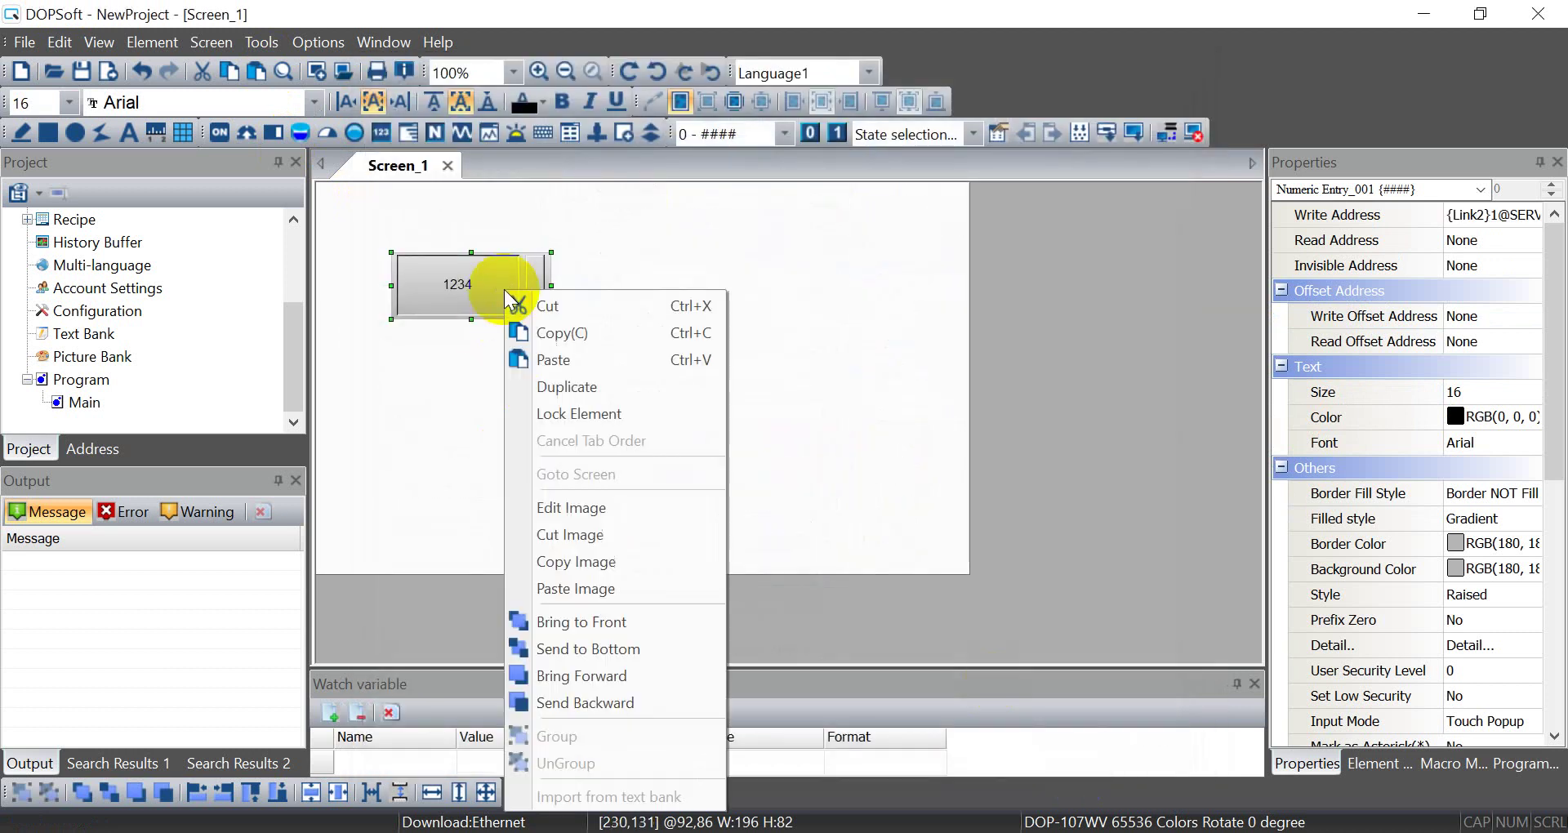
{"action": "left_click", "coordinate": [585, 333]}
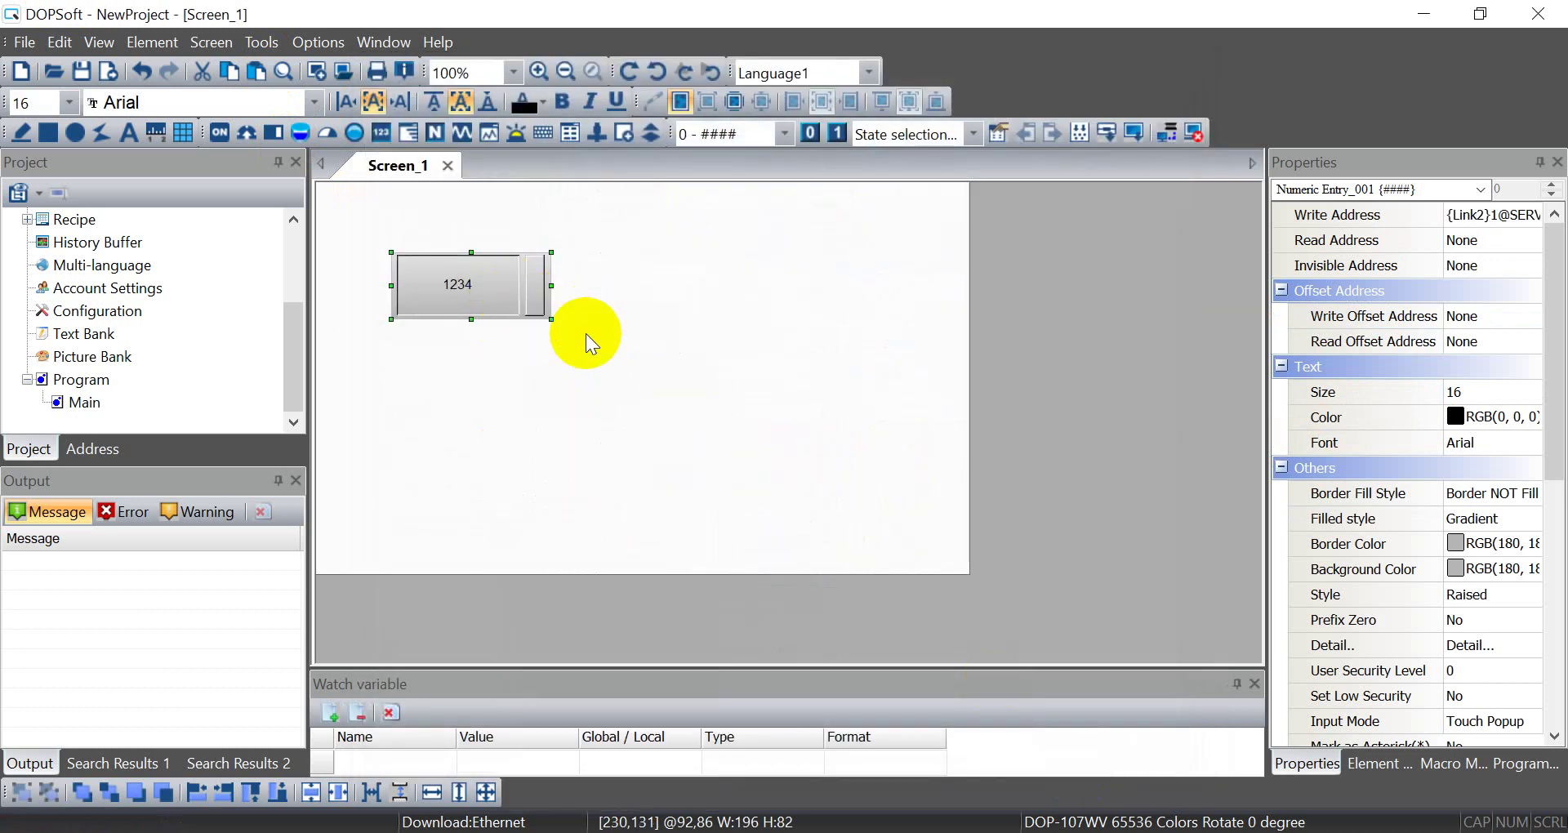
{"action": "left_click", "coordinate": [728, 321]}
{"action": "key", "text": "ctrl+v"}
{"action": "left_click_drag", "start_coordinate": [525, 297], "coordinate": [690, 294]}
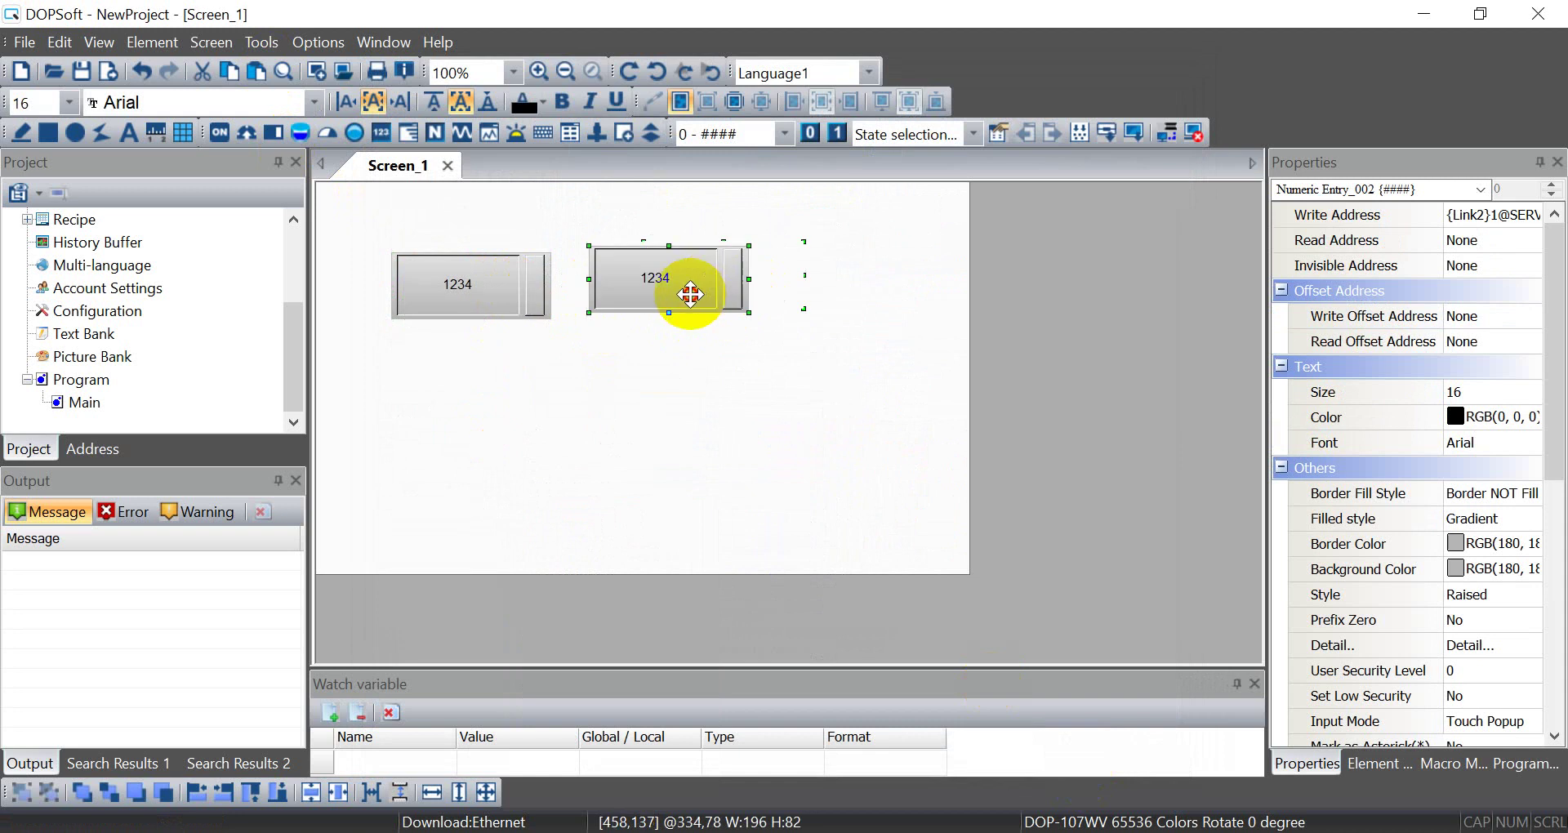
{"action": "double_click", "coordinate": [690, 294]}
{"action": "left_click", "coordinate": [747, 214]}
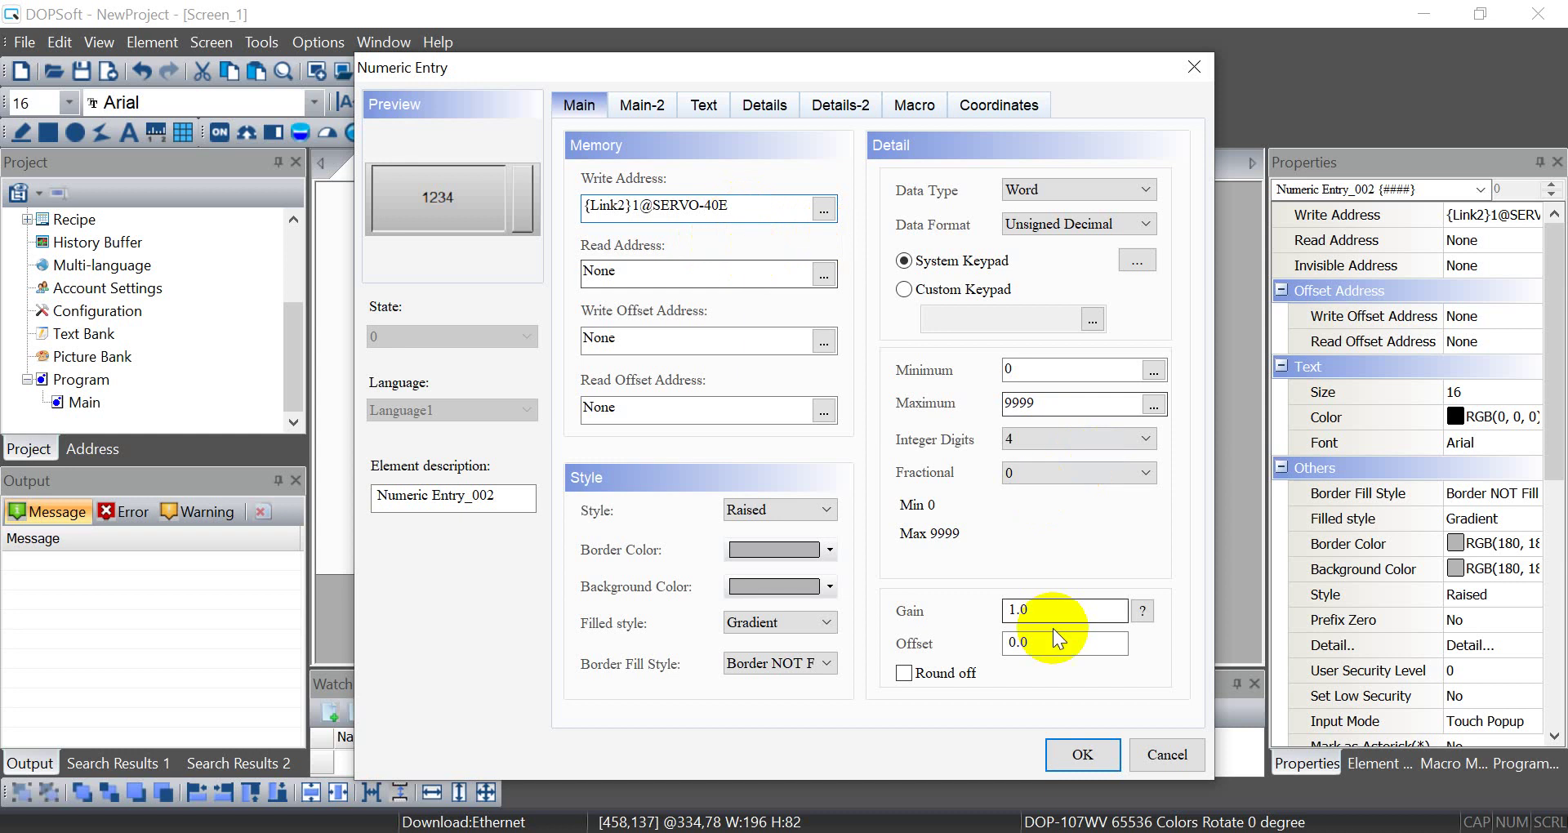
{"action": "left_click", "coordinate": [1082, 753]}
Step: Paste a third numeric entry below the first two, writing to SERVO-40C
{"action": "left_click", "coordinate": [692, 283]}
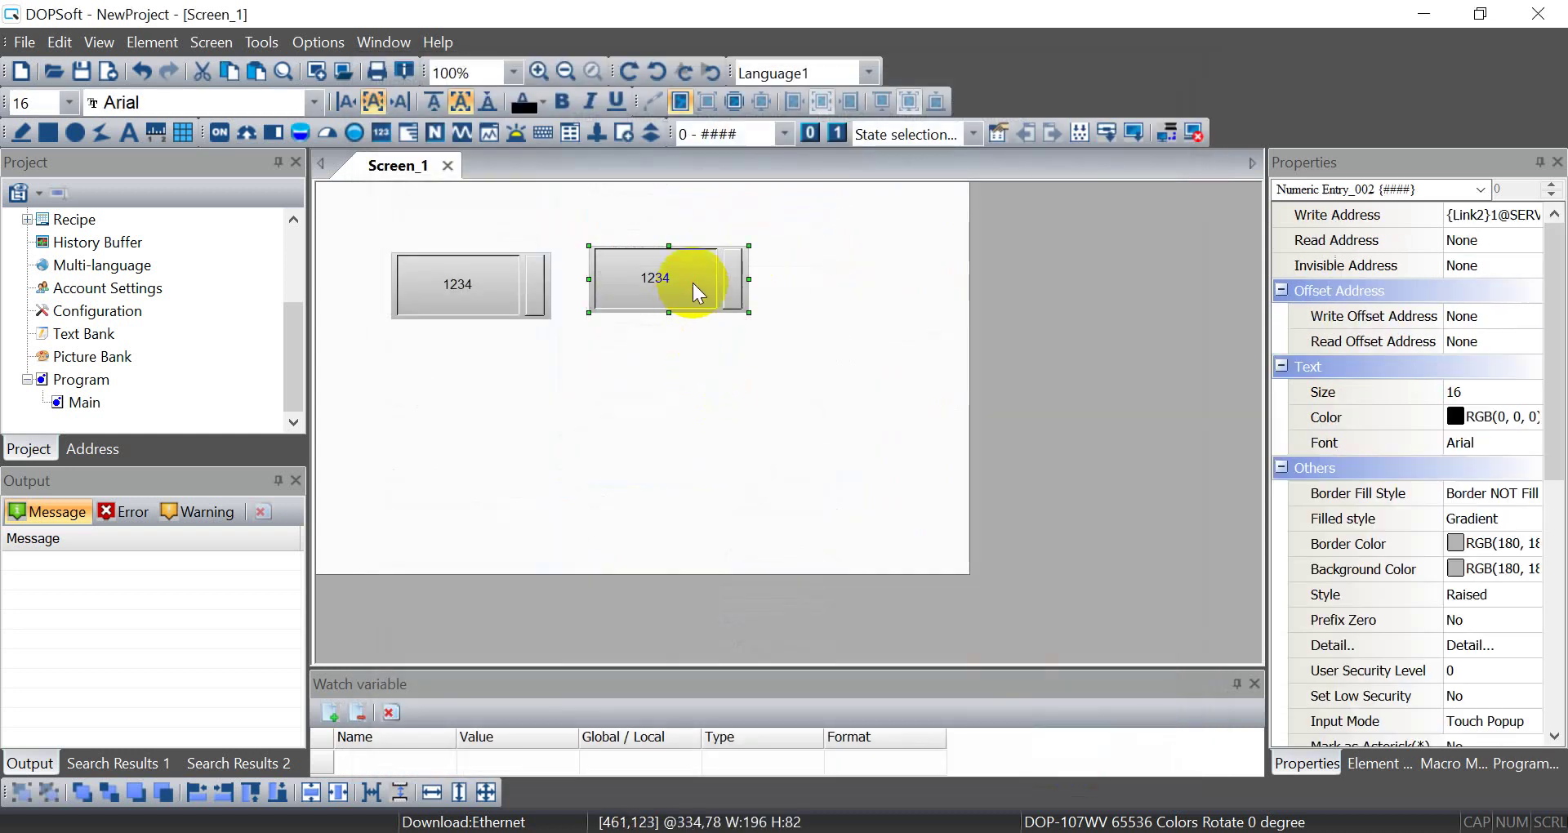
{"action": "key", "text": "ctrl+v"}
{"action": "left_click_drag", "start_coordinate": [701, 294], "coordinate": [606, 415]}
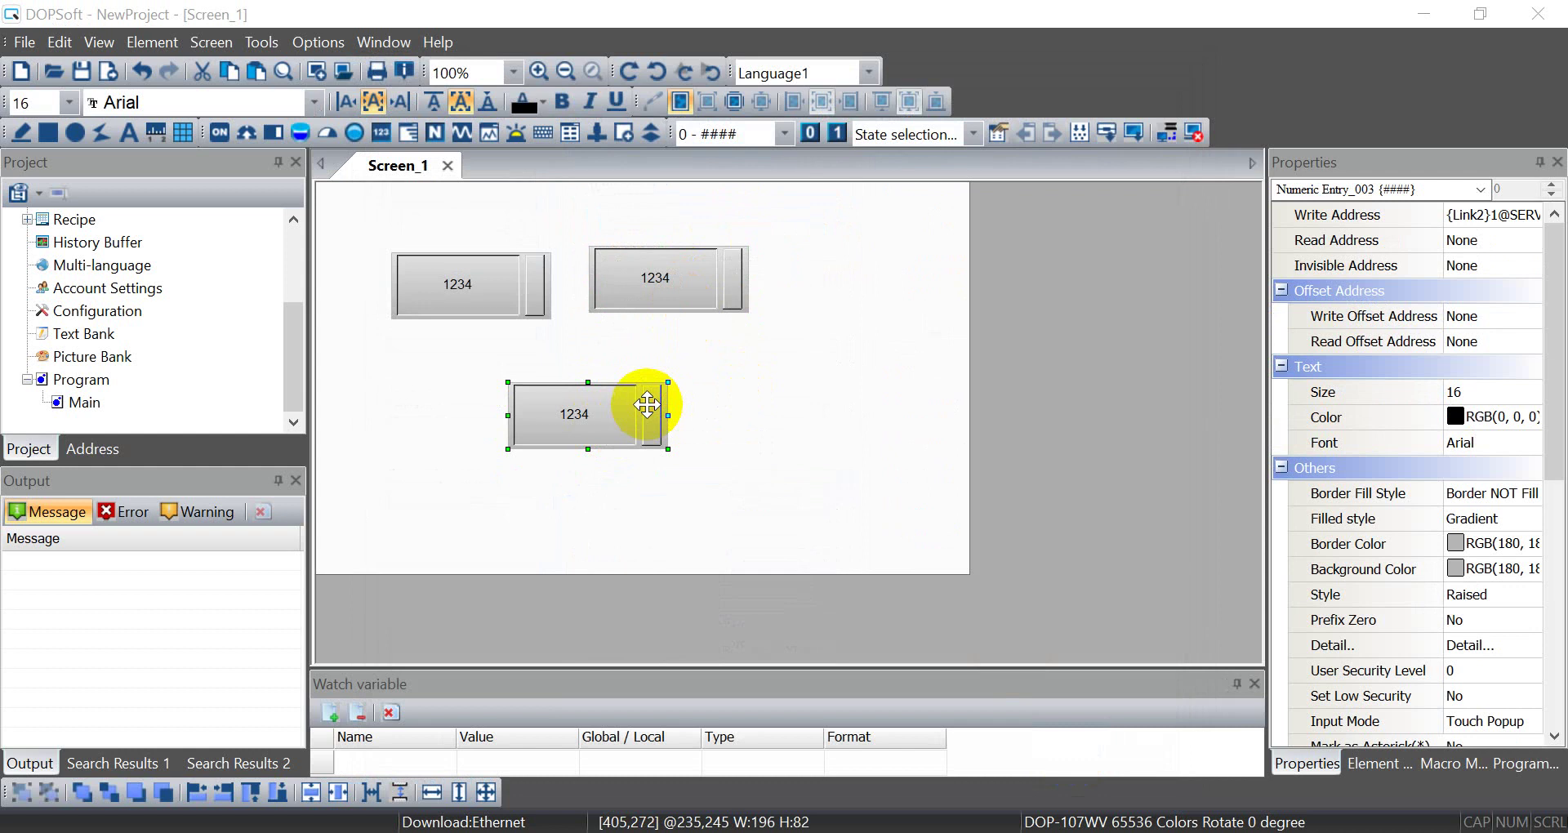
{"action": "double_click", "coordinate": [643, 405]}
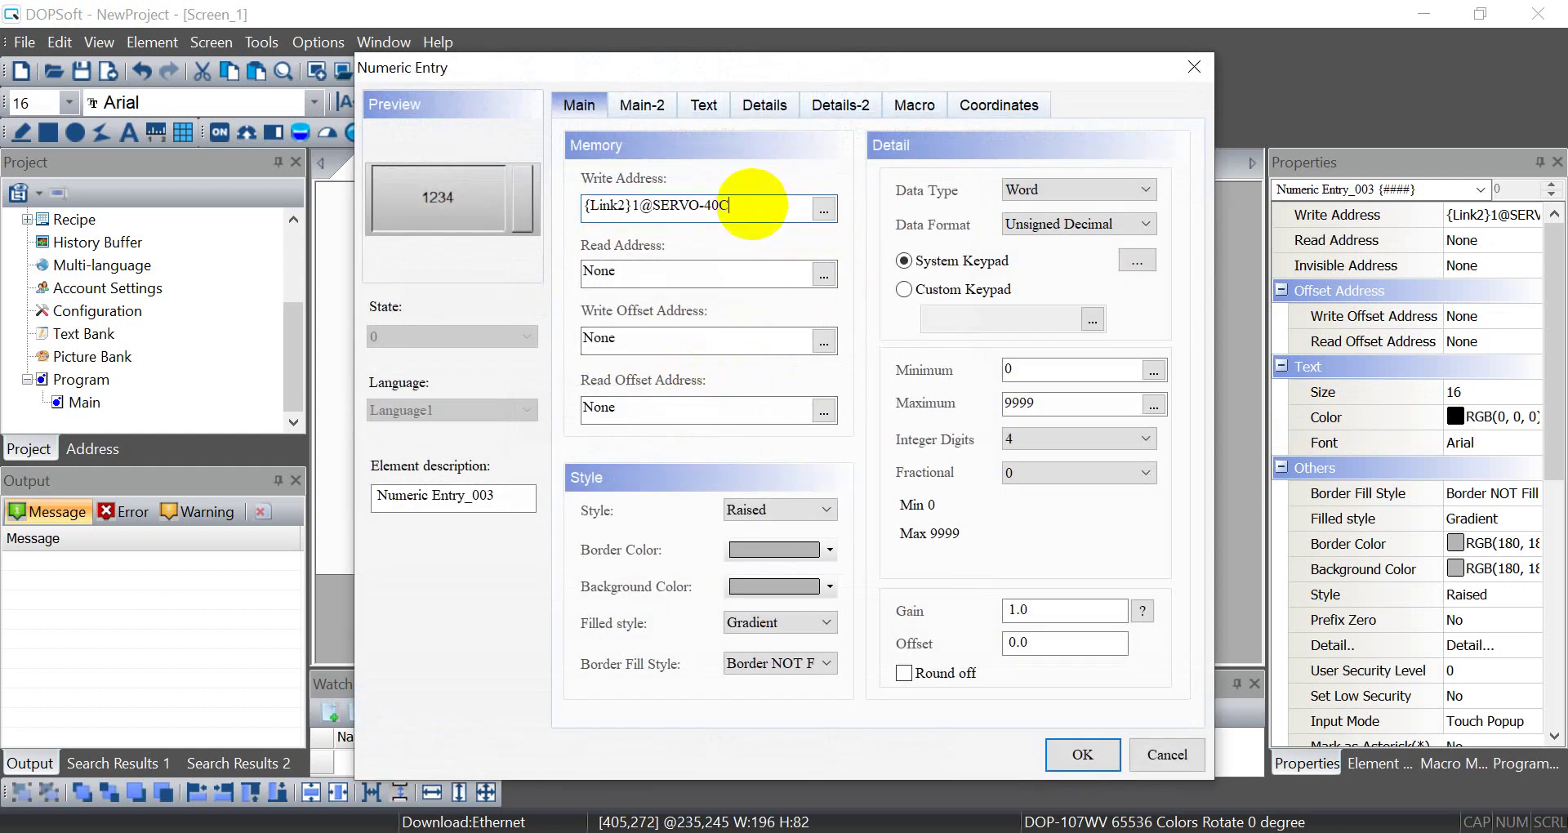
{"action": "left_click", "coordinate": [1065, 751]}
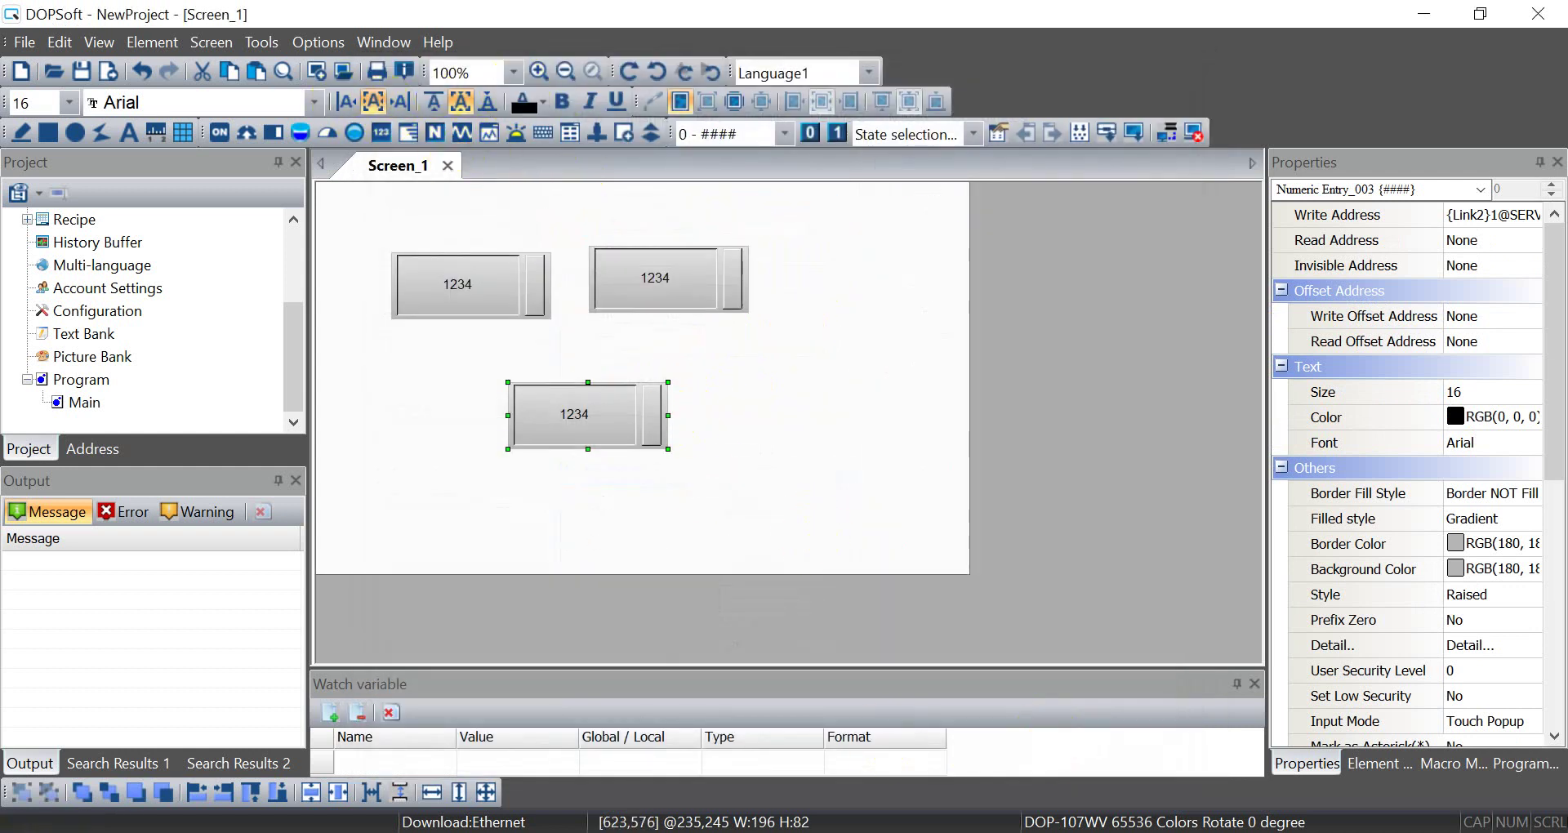
Step: Draw a Static Text label above the numeric entries reading 'DI Control'
{"action": "left_click", "coordinate": [128, 134]}
{"action": "left_click_drag", "start_coordinate": [465, 188], "coordinate": [703, 246]}
{"action": "double_click", "coordinate": [586, 210]}
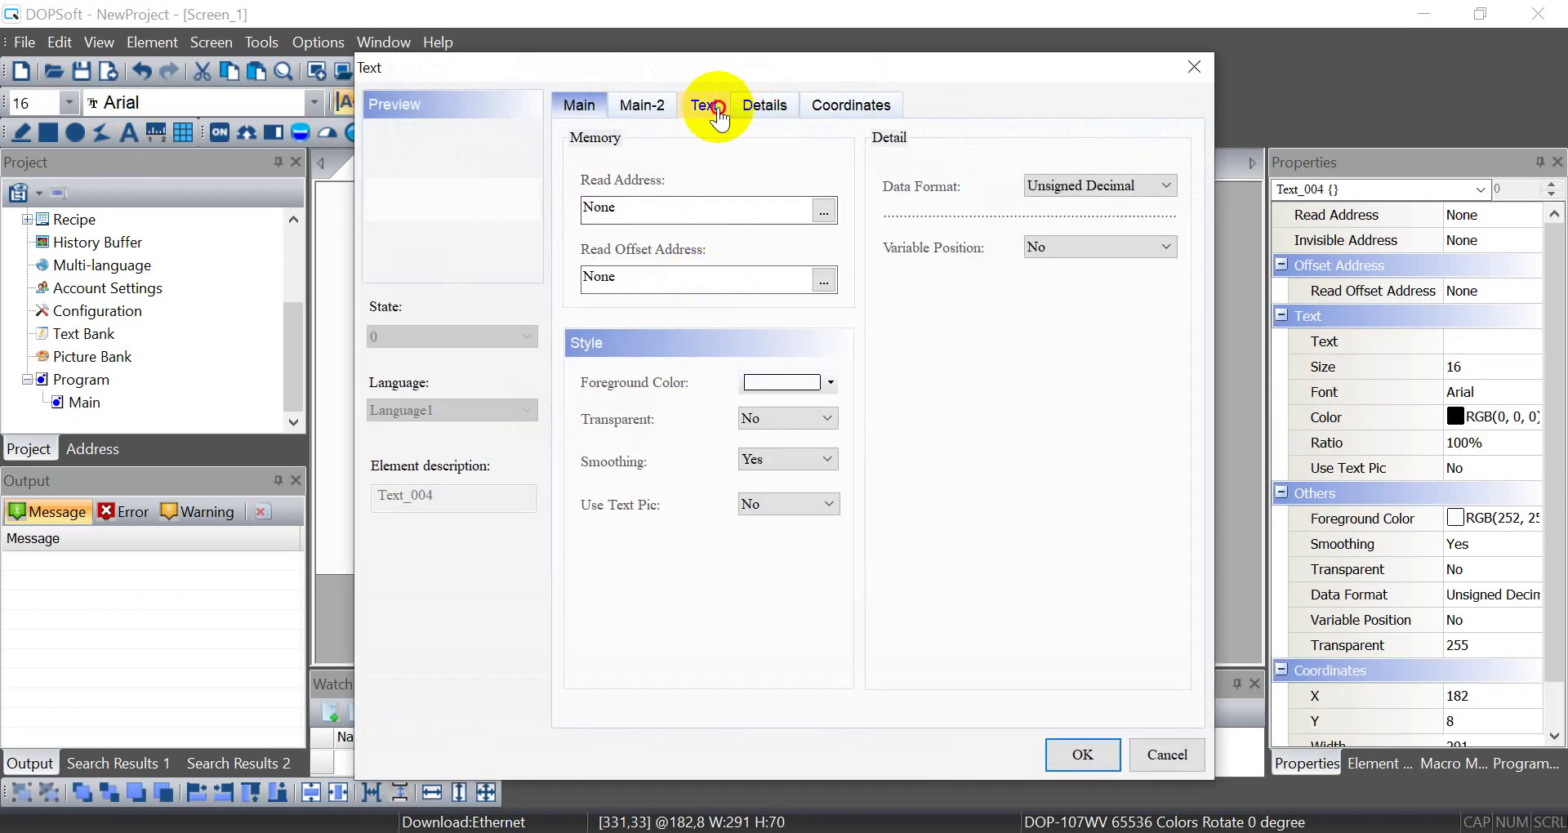
{"action": "left_click", "coordinate": [704, 106]}
{"action": "left_click", "coordinate": [673, 445]}
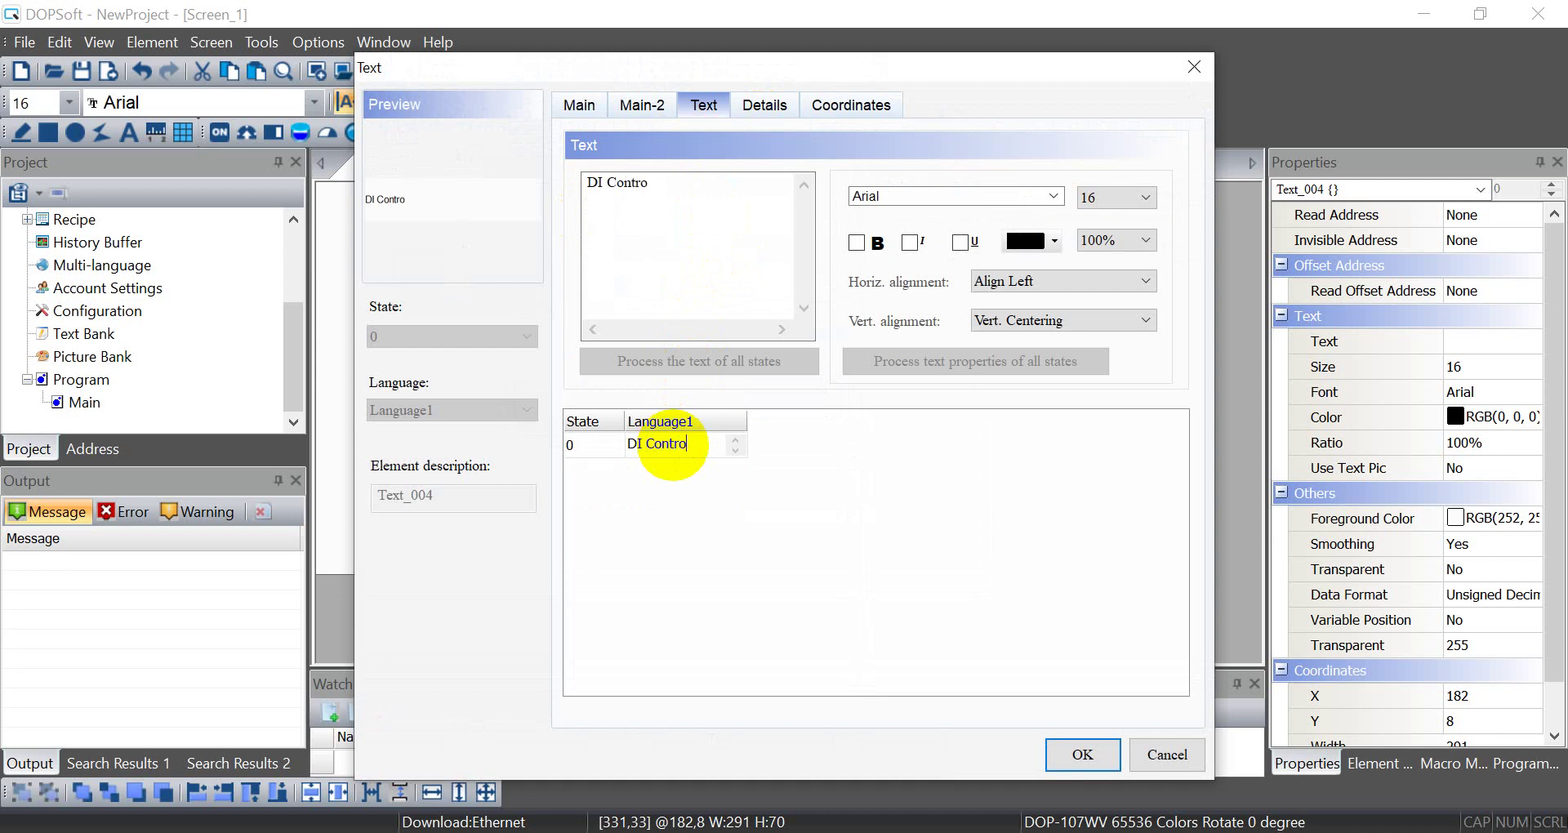
{"action": "left_click", "coordinate": [1082, 753]}
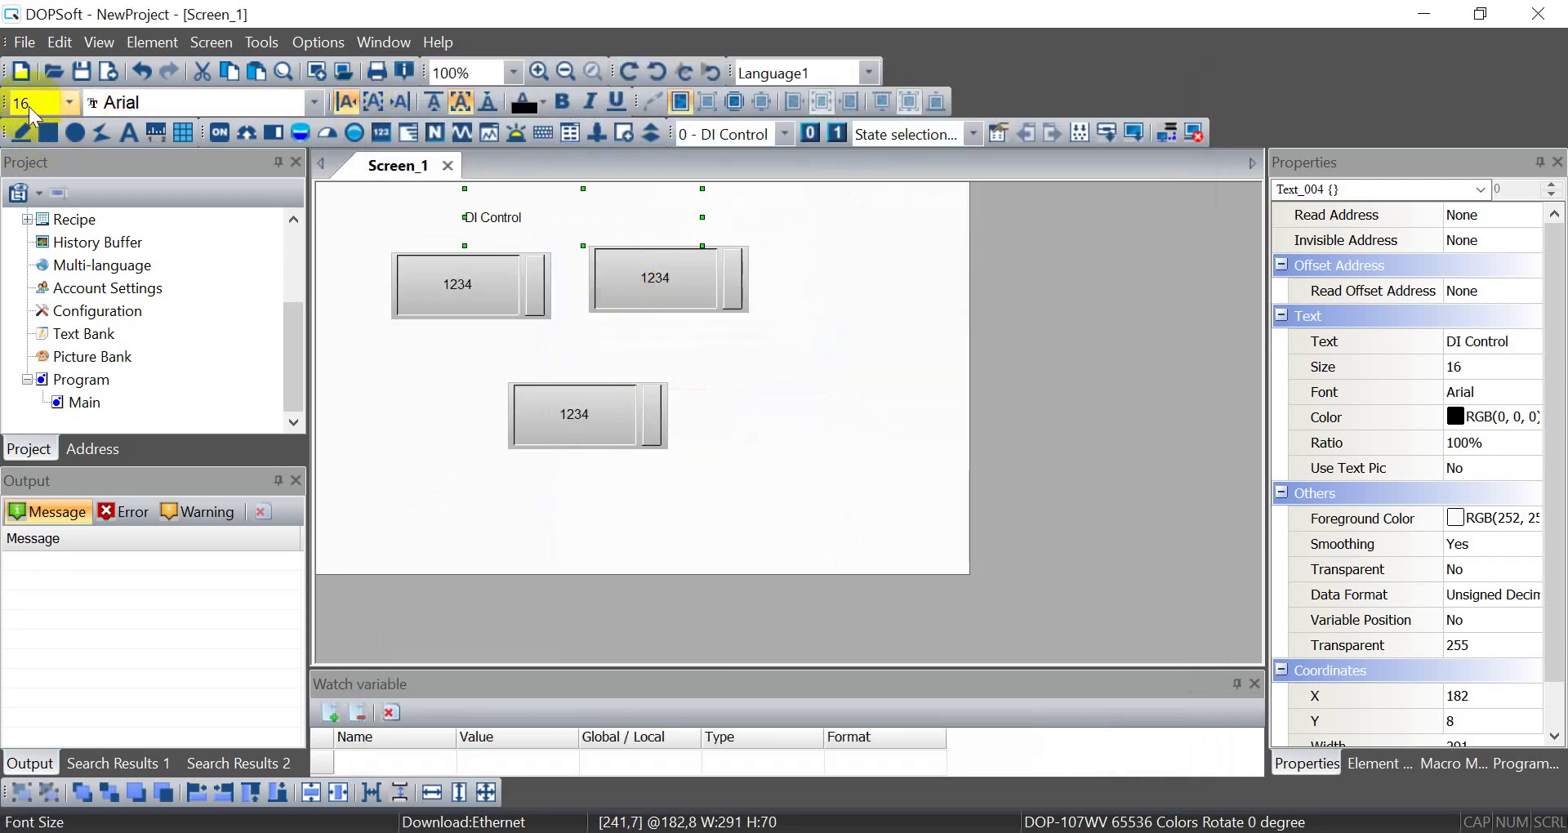
Step: Make the label bold, size 22 and centred, move it over the top entries, and duplicate it
{"action": "left_click", "coordinate": [562, 102]}
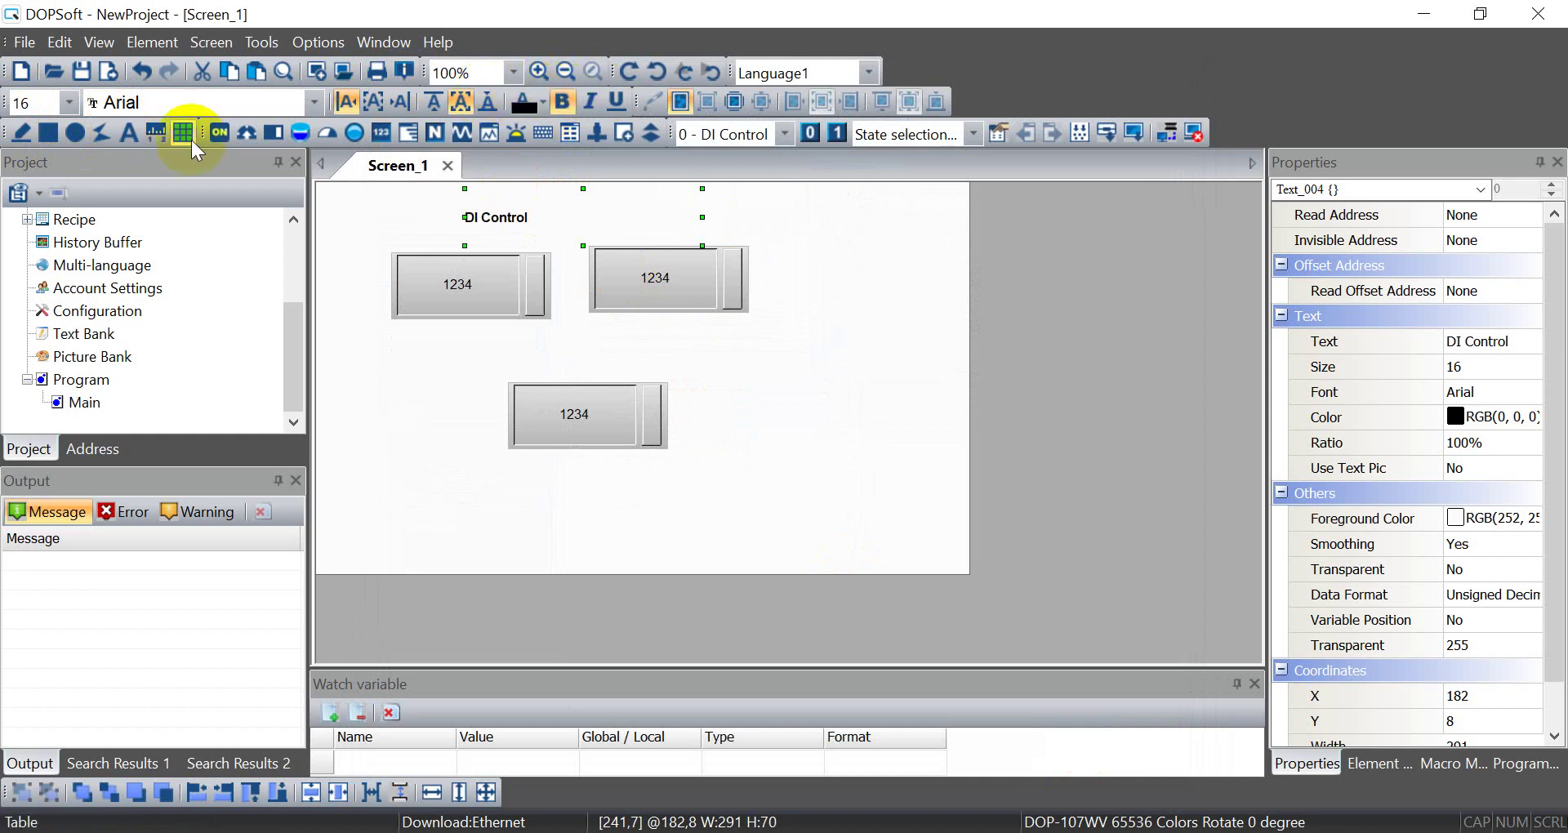
{"action": "left_click", "coordinate": [47, 107]}
{"action": "left_click", "coordinate": [33, 268]}
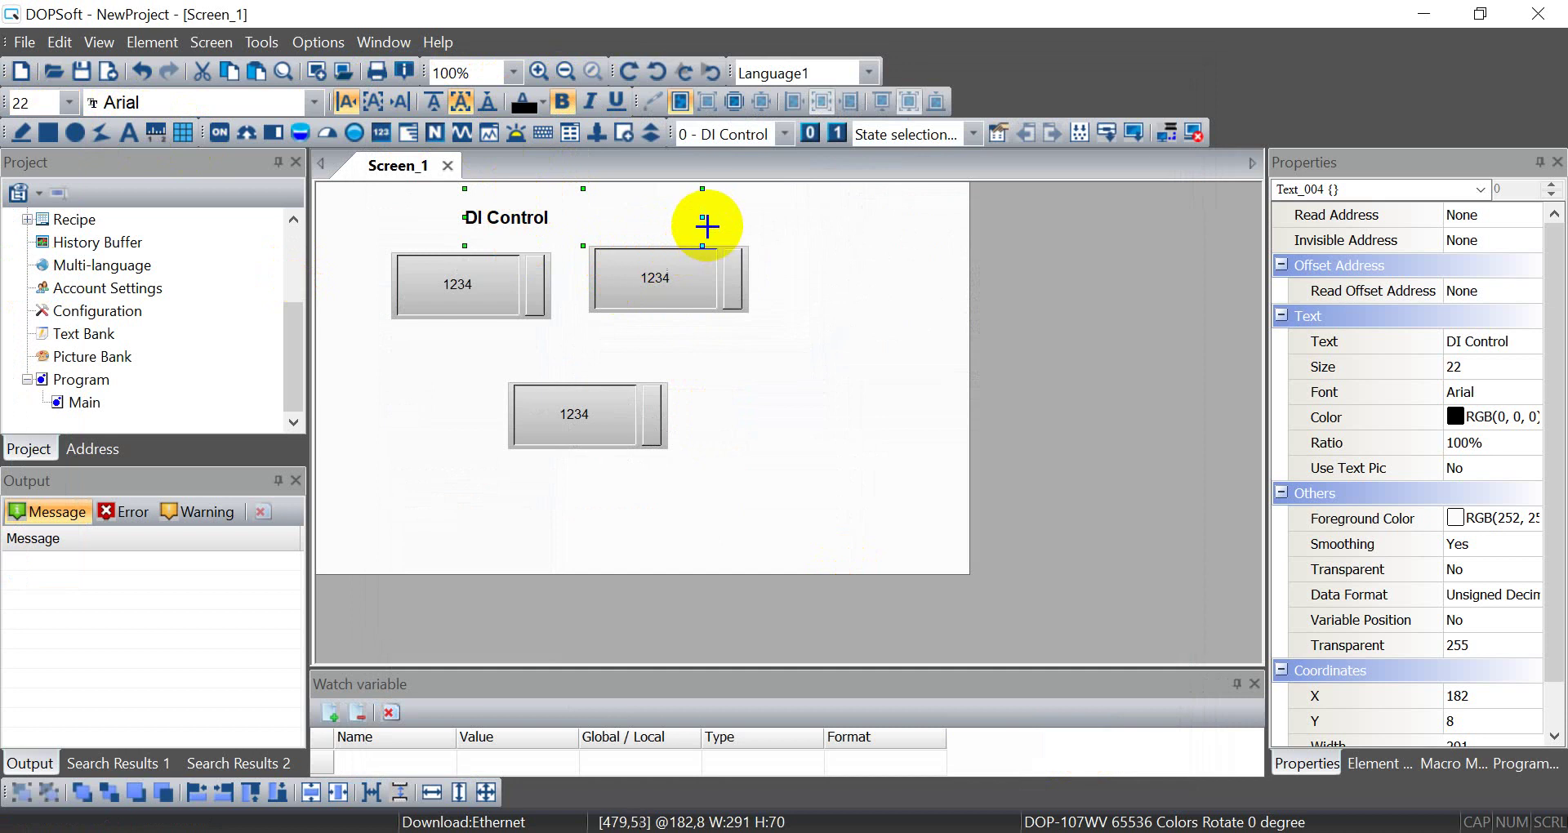
{"action": "left_click_drag", "start_coordinate": [704, 219], "coordinate": [508, 231]}
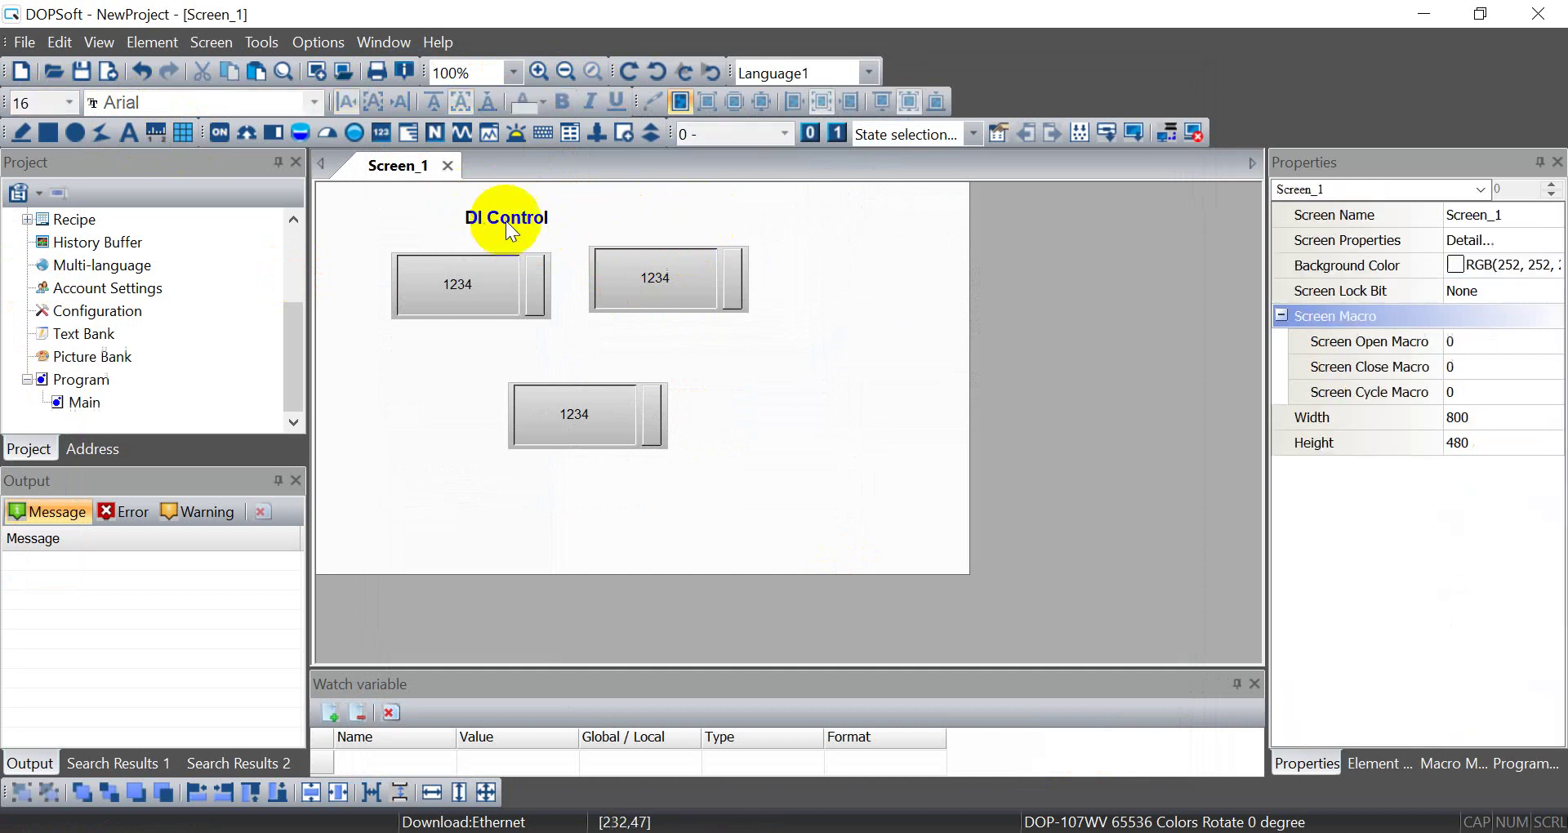
{"action": "left_click", "coordinate": [509, 231]}
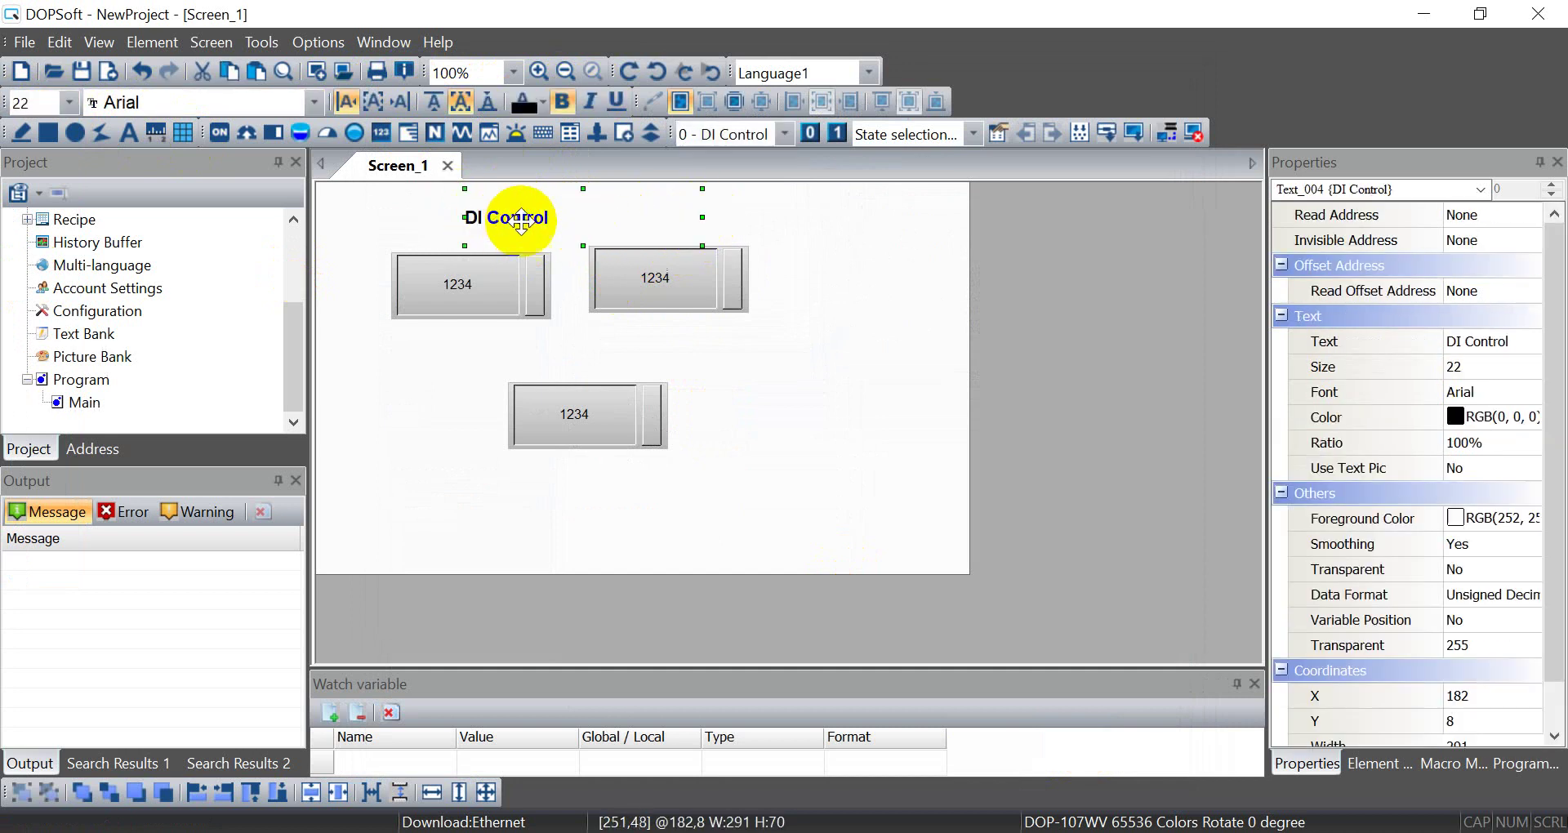
{"action": "left_click", "coordinate": [376, 101]}
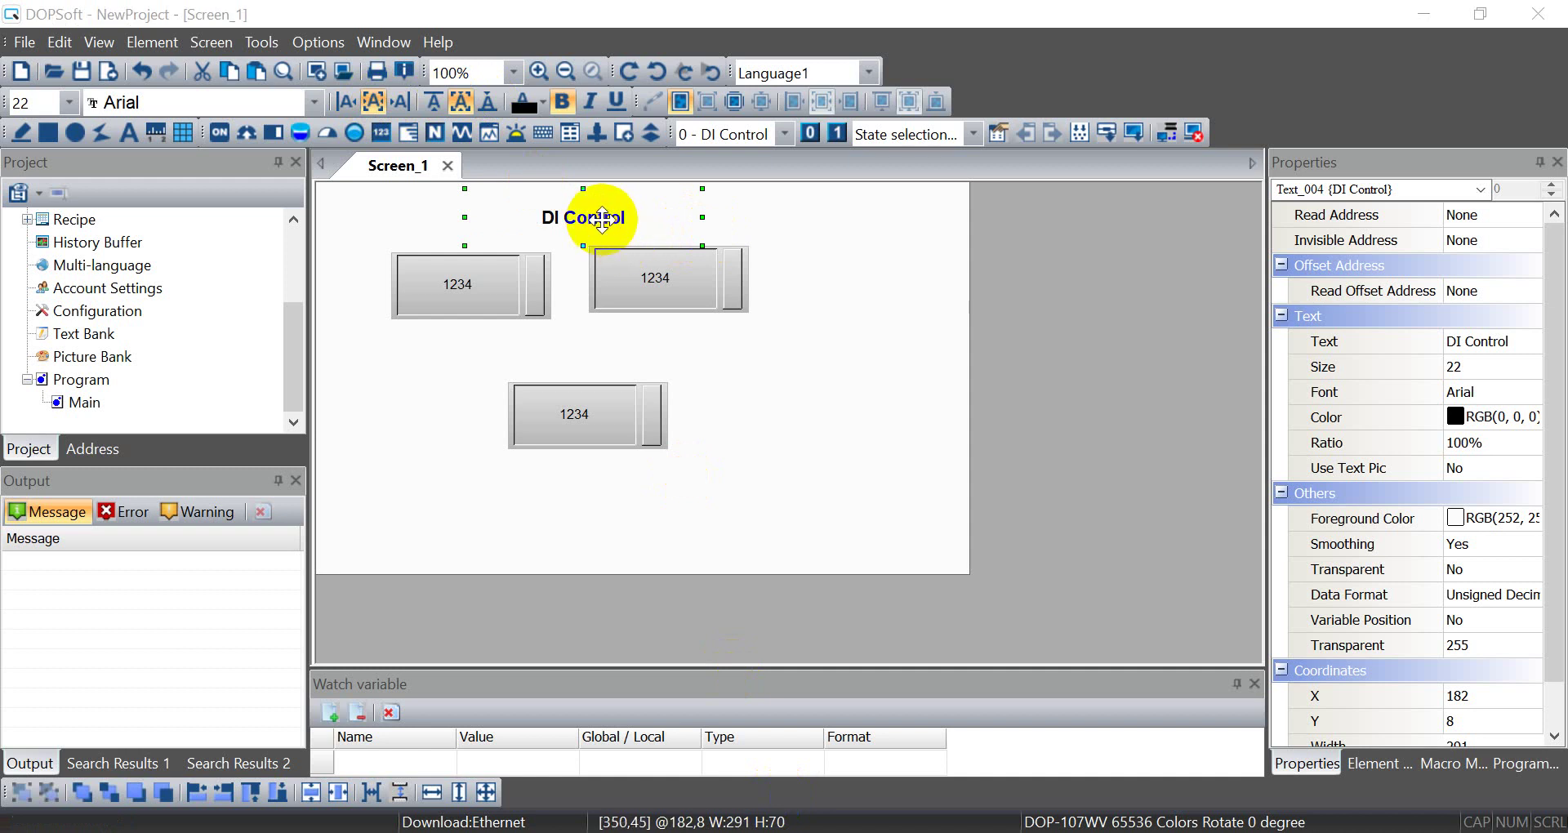
{"action": "left_click_drag", "start_coordinate": [603, 227], "coordinate": [602, 351]}
{"action": "key", "text": "ctrl+c"}
{"action": "key", "text": "ctrl+v"}
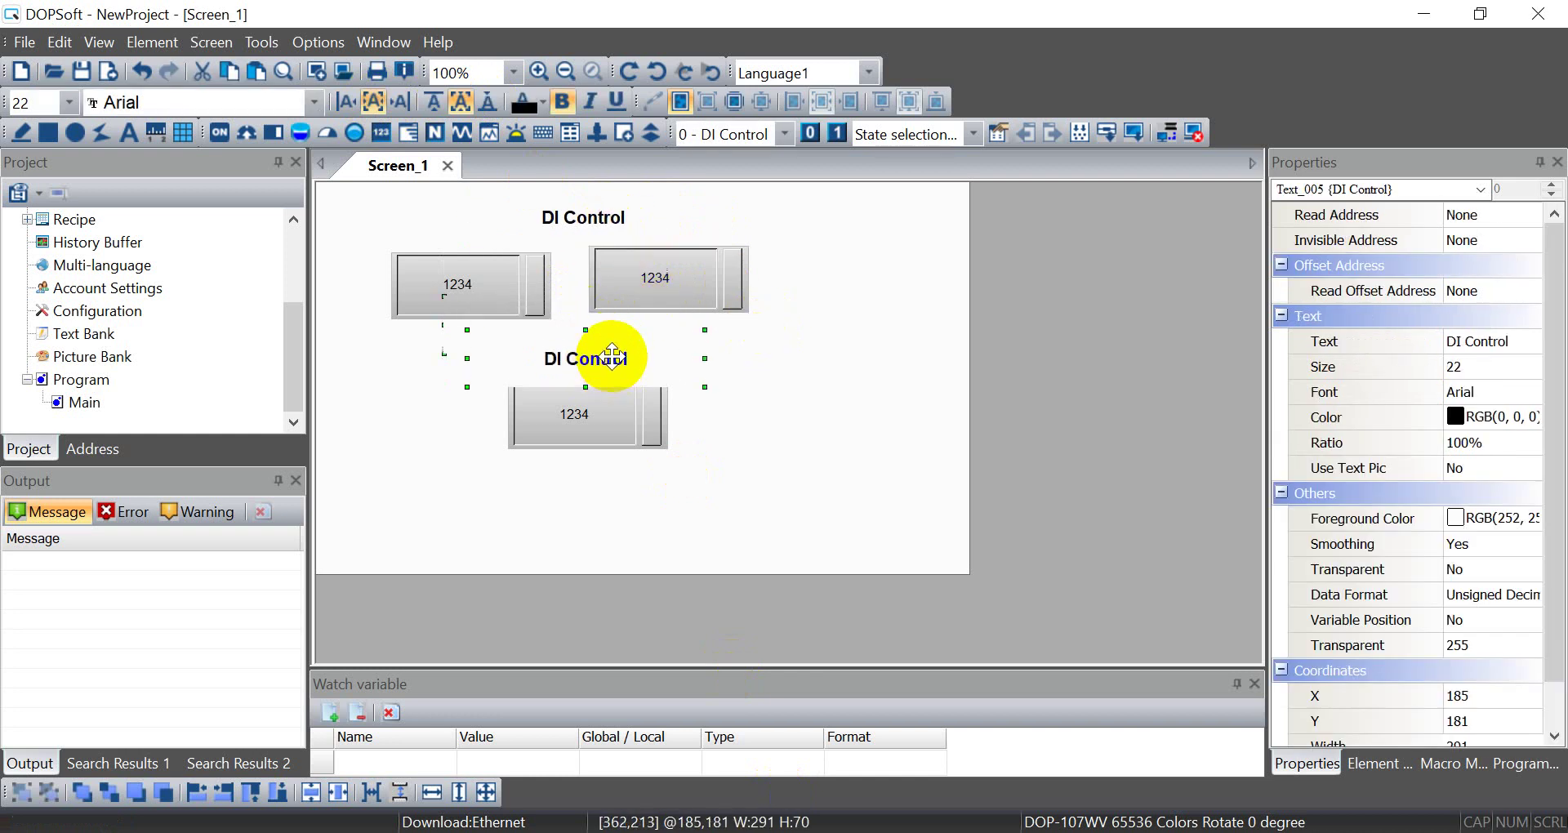
Step: Place the copied heading above the lower numeric entry and change its text to 'DO Control'
{"action": "left_click", "coordinate": [597, 414]}
{"action": "double_click", "coordinate": [589, 341]}
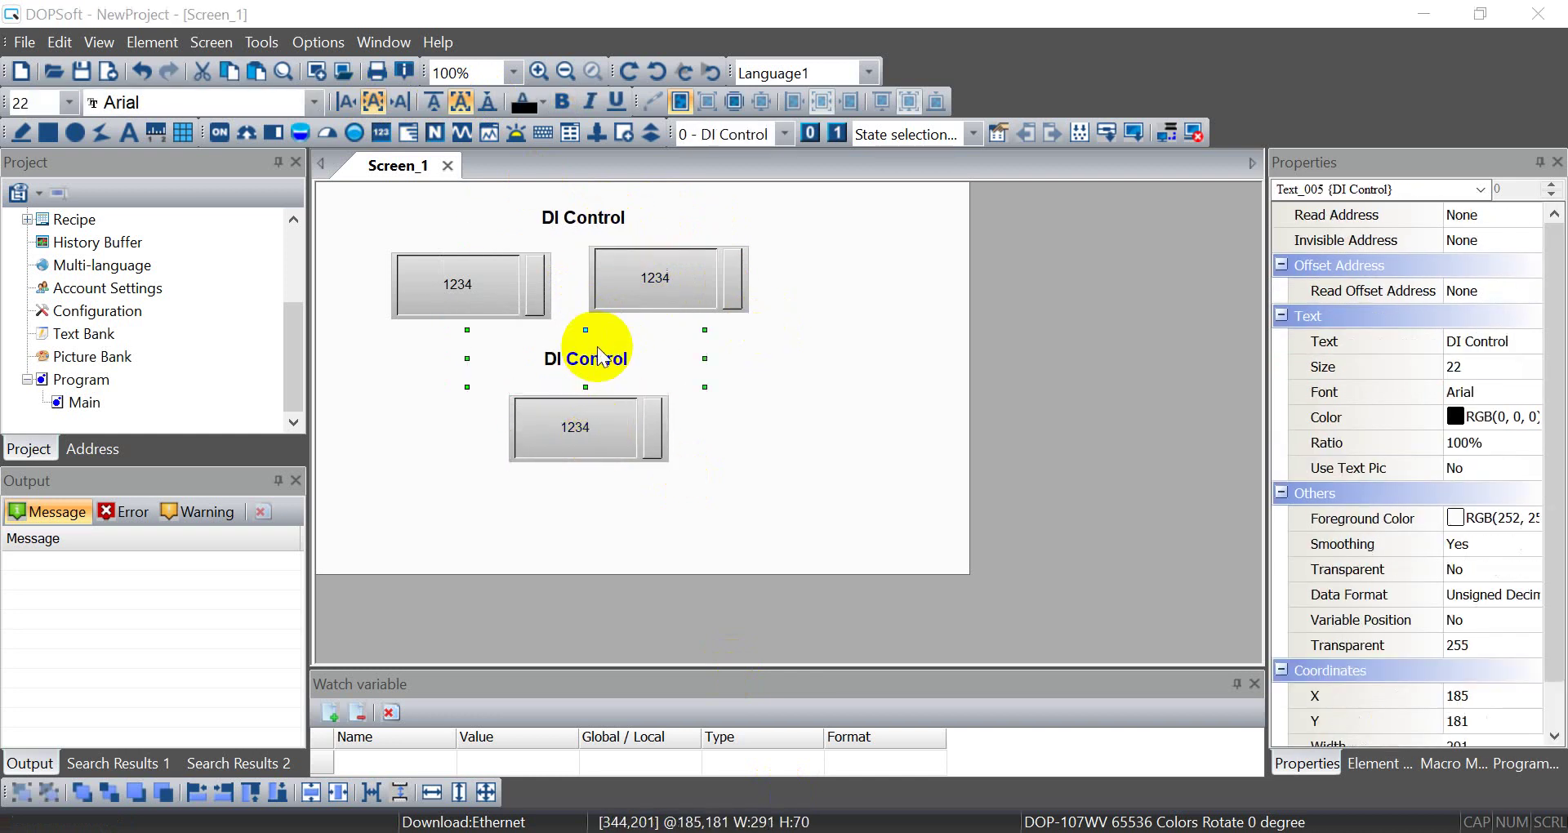
{"action": "left_click", "coordinate": [704, 104]}
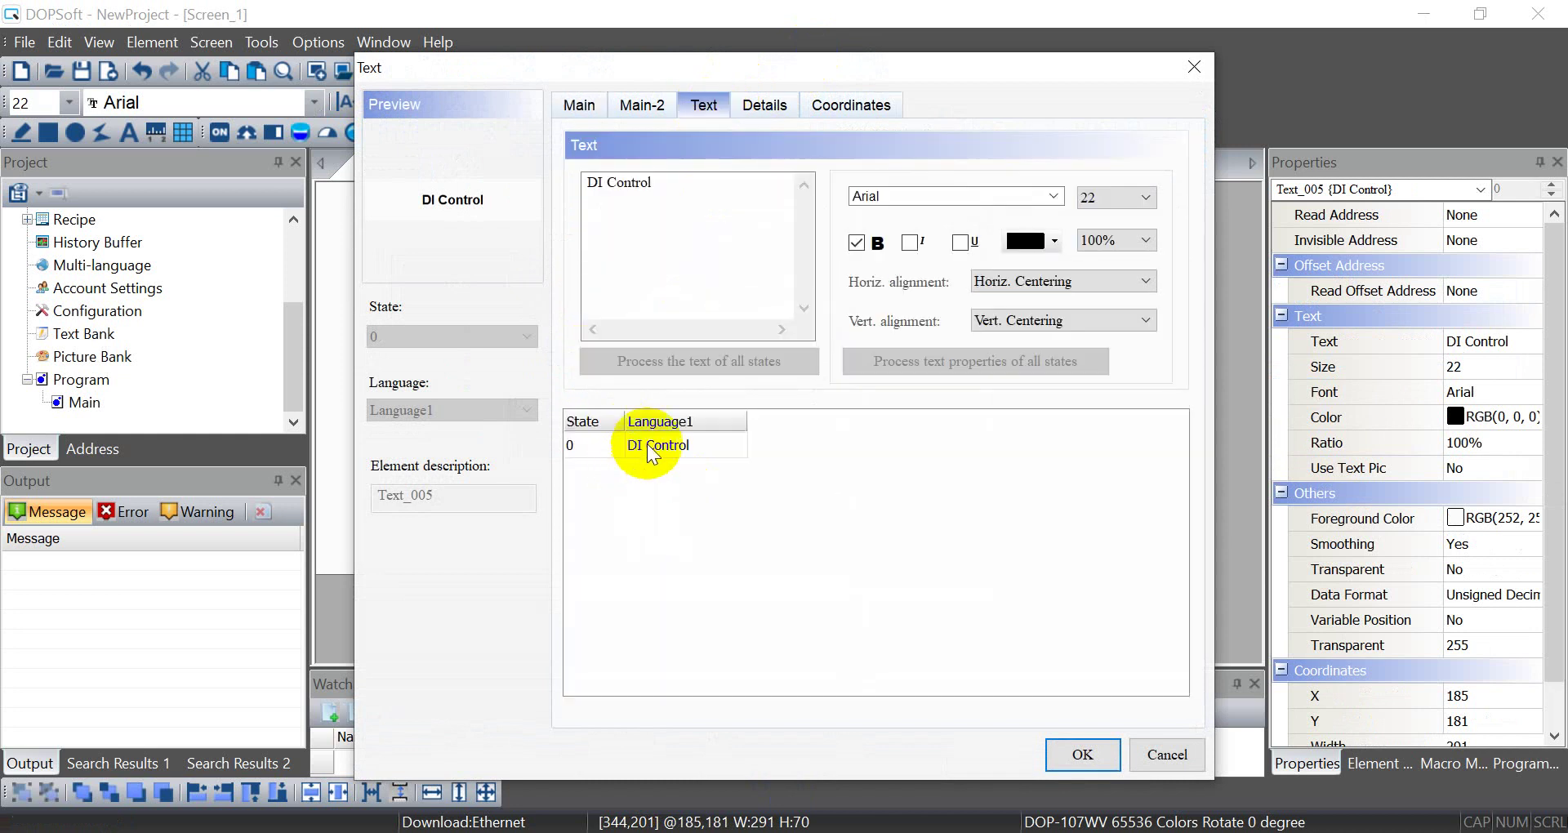
{"action": "double_click", "coordinate": [637, 446]}
{"action": "left_click", "coordinate": [636, 445]}
{"action": "key", "text": "BackSpace"}
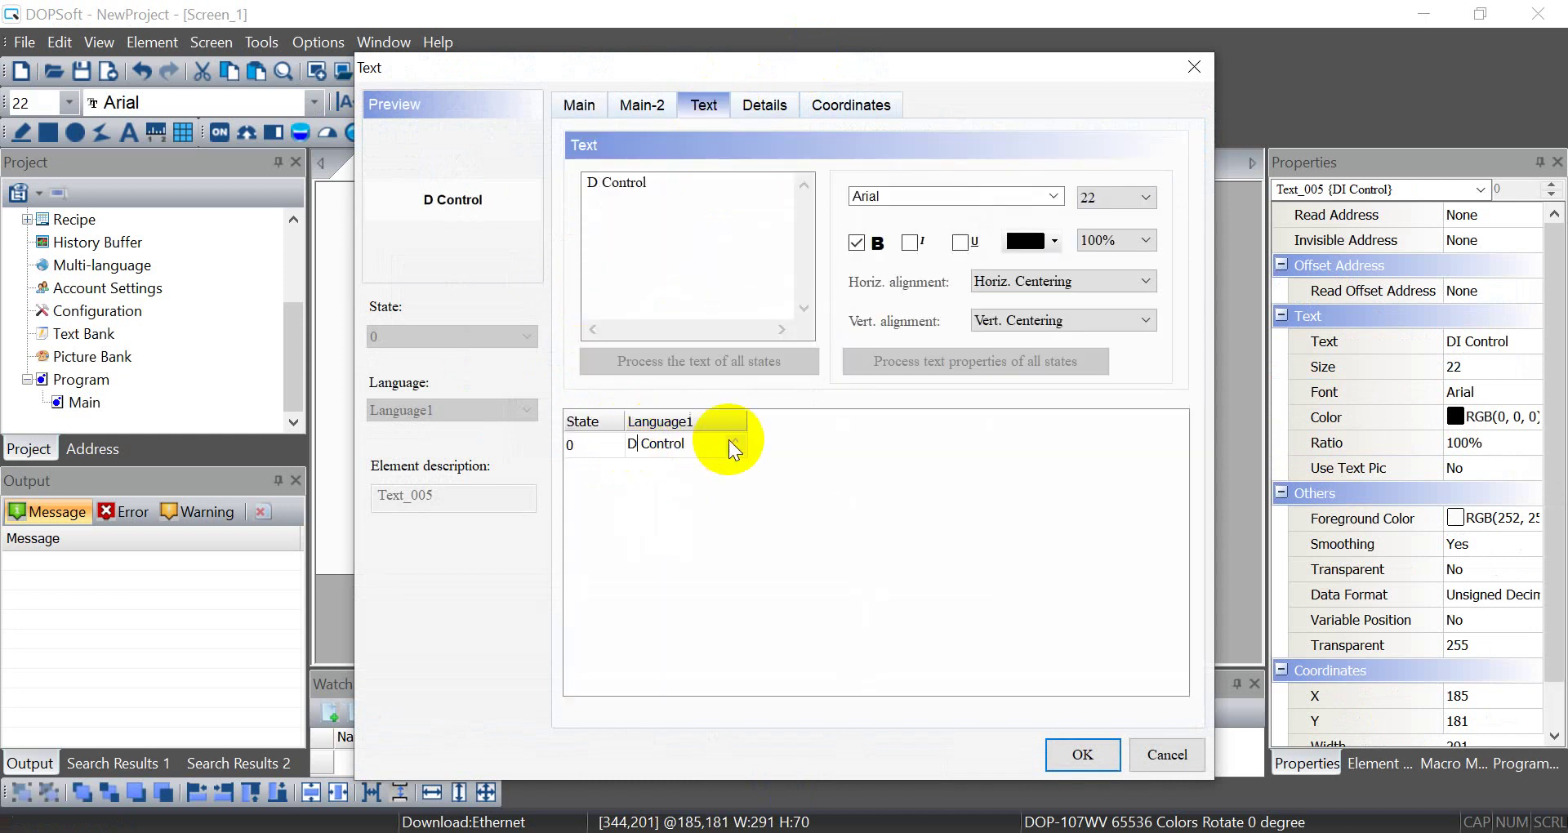
{"action": "type", "text": "O"}
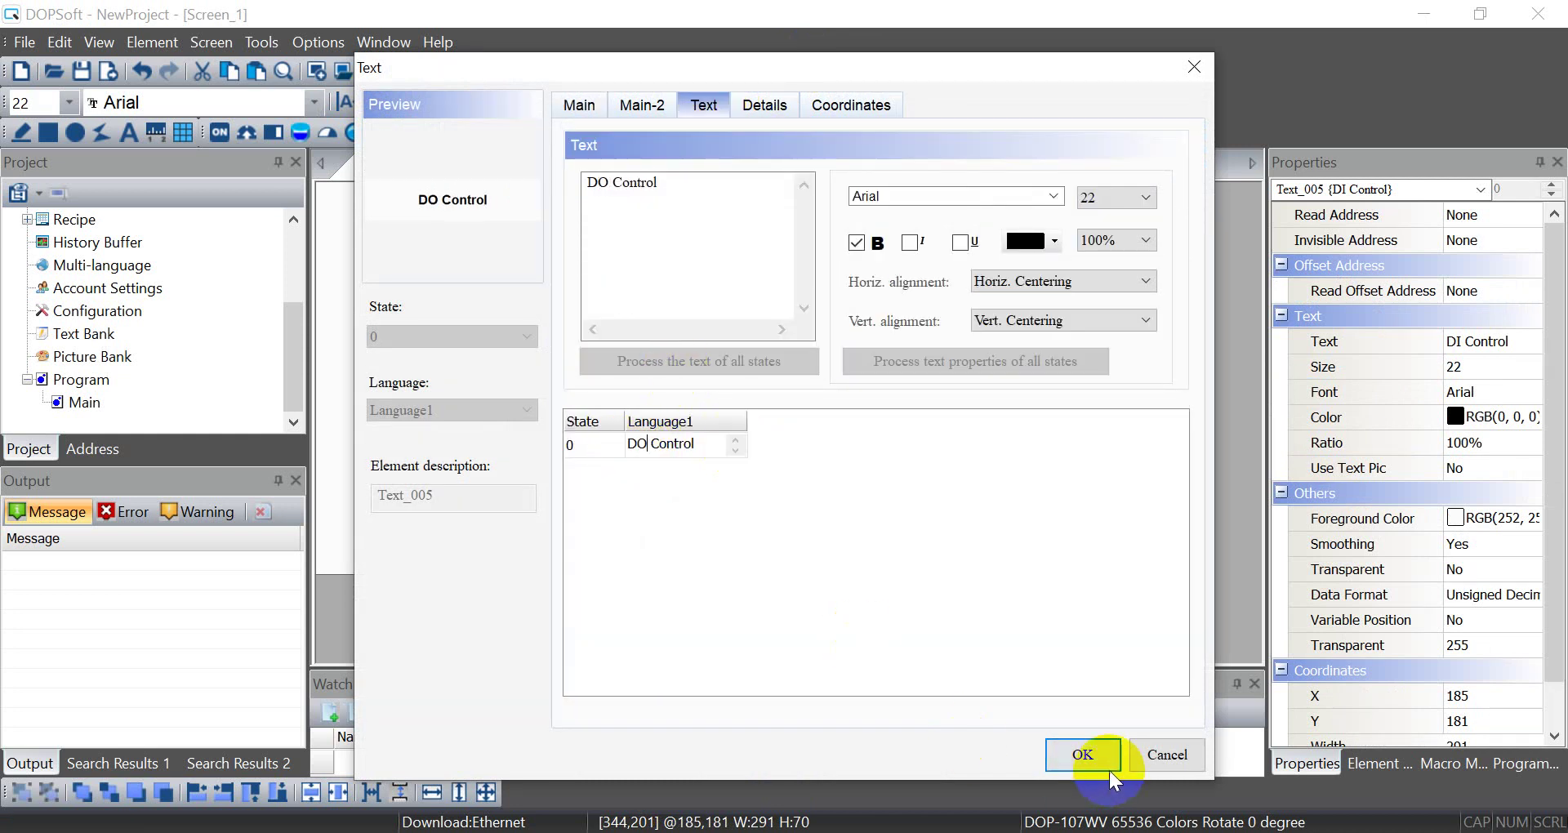
{"action": "left_click", "coordinate": [1082, 754]}
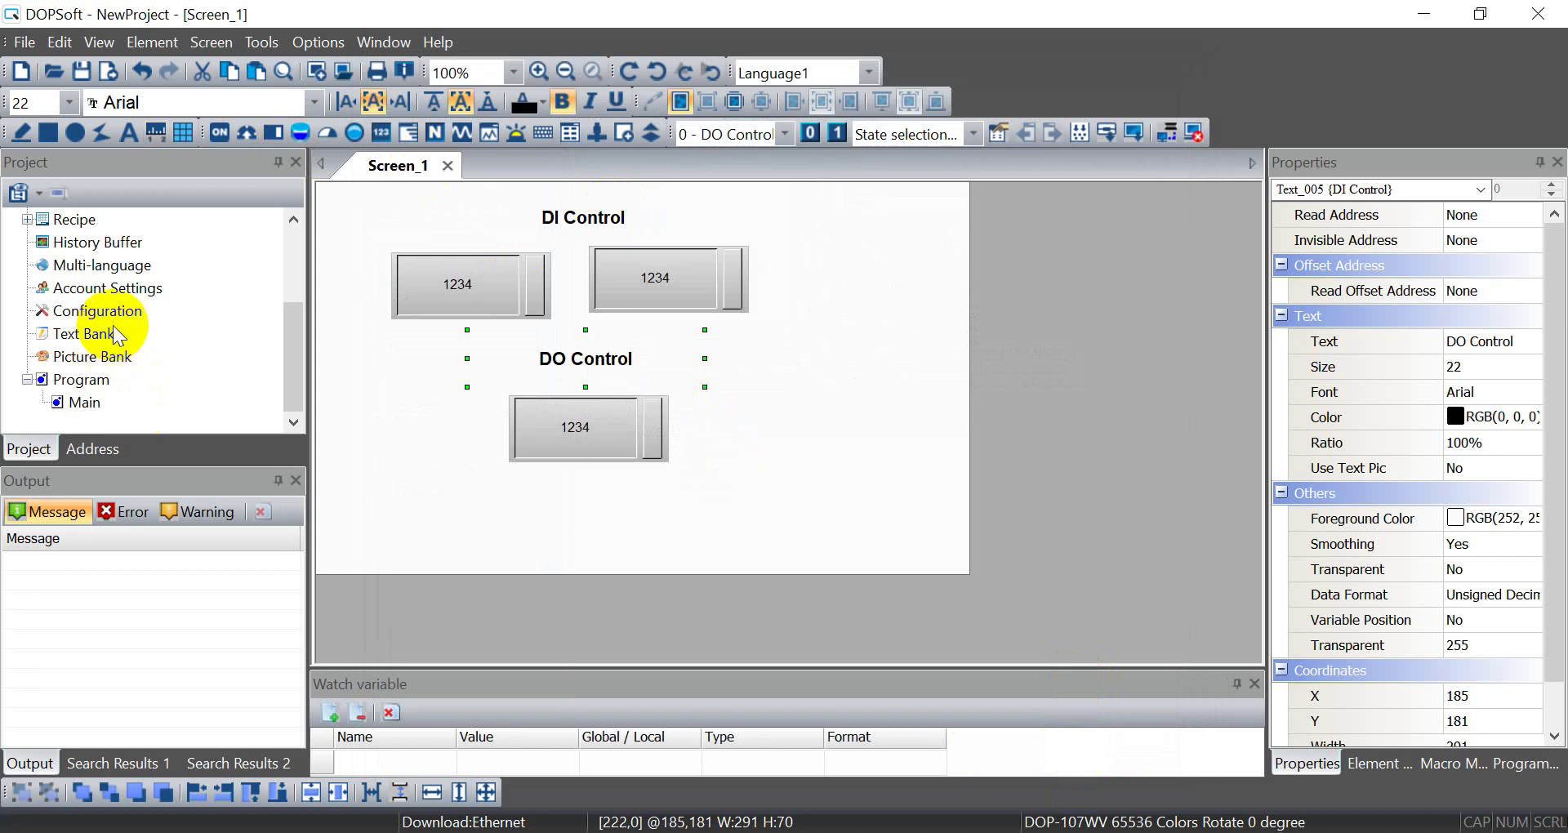
{"action": "double_click", "coordinate": [114, 311]}
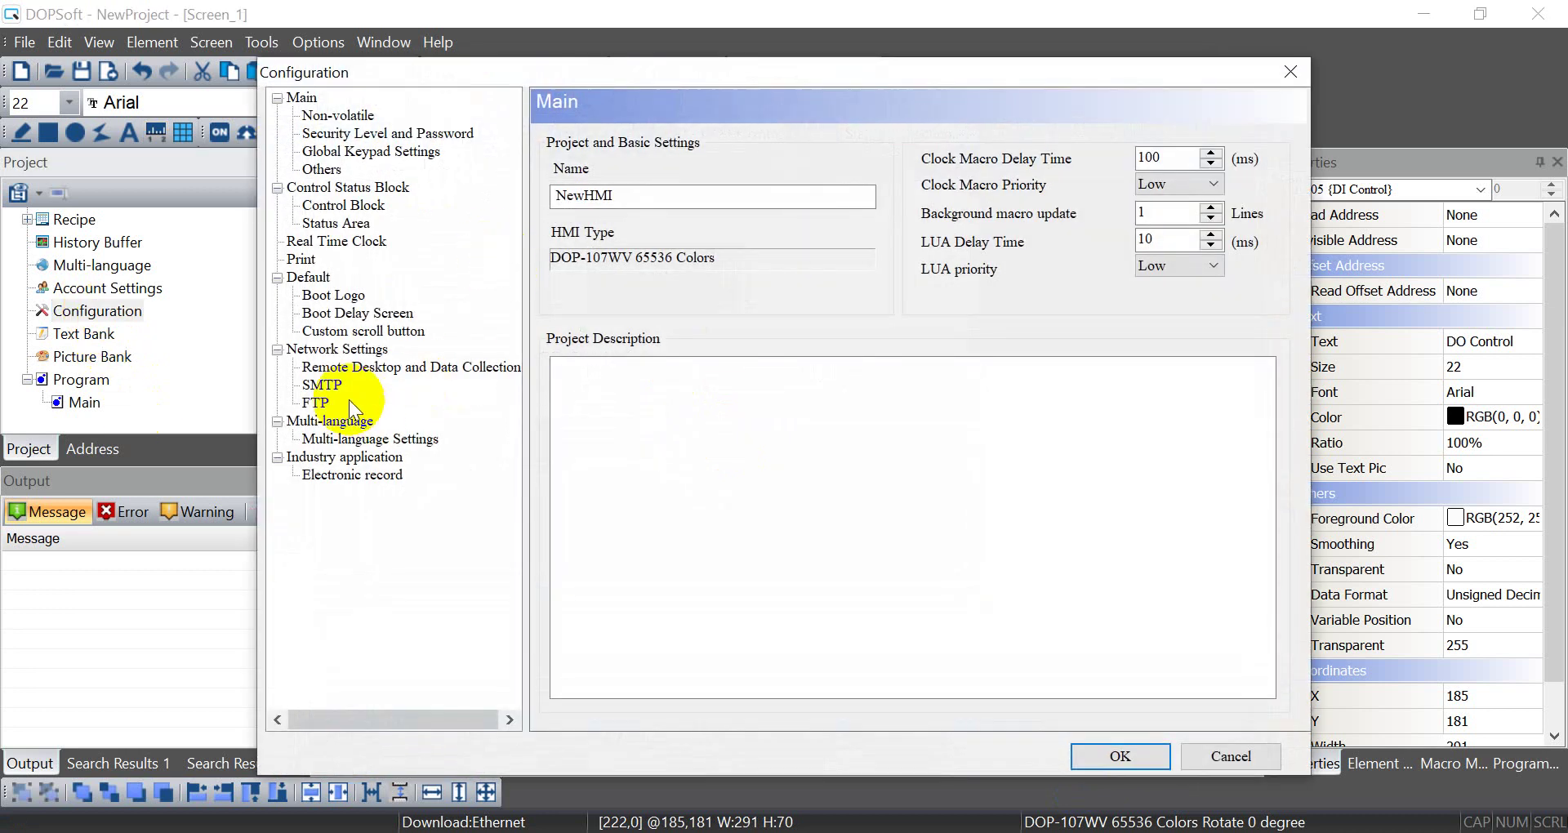
Step: Enable VNC remote access to the HMI in the project's network configuration
{"action": "left_click", "coordinate": [312, 350]}
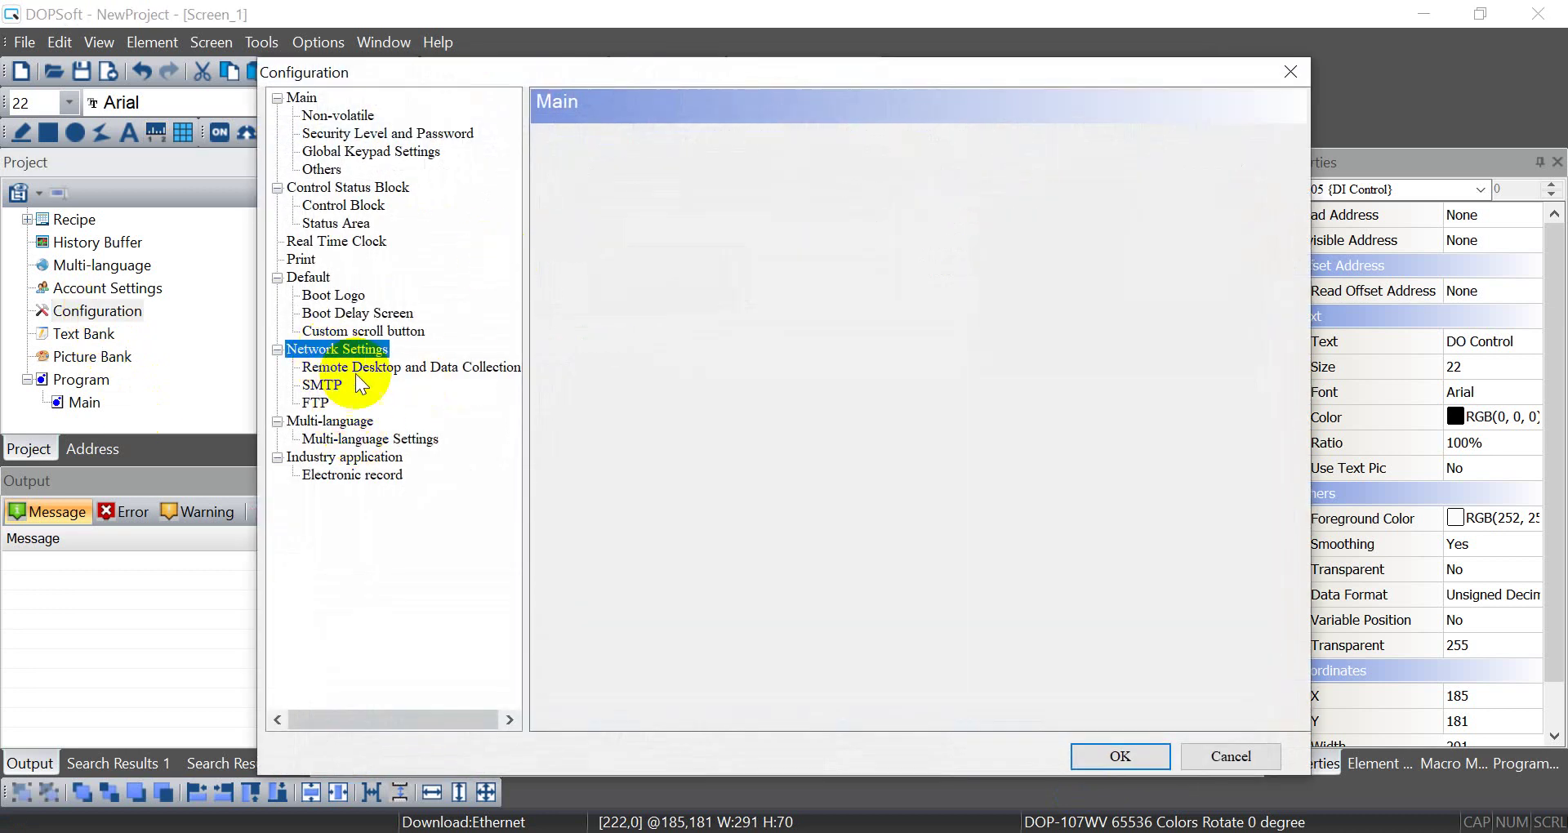
{"action": "left_click", "coordinate": [329, 366]}
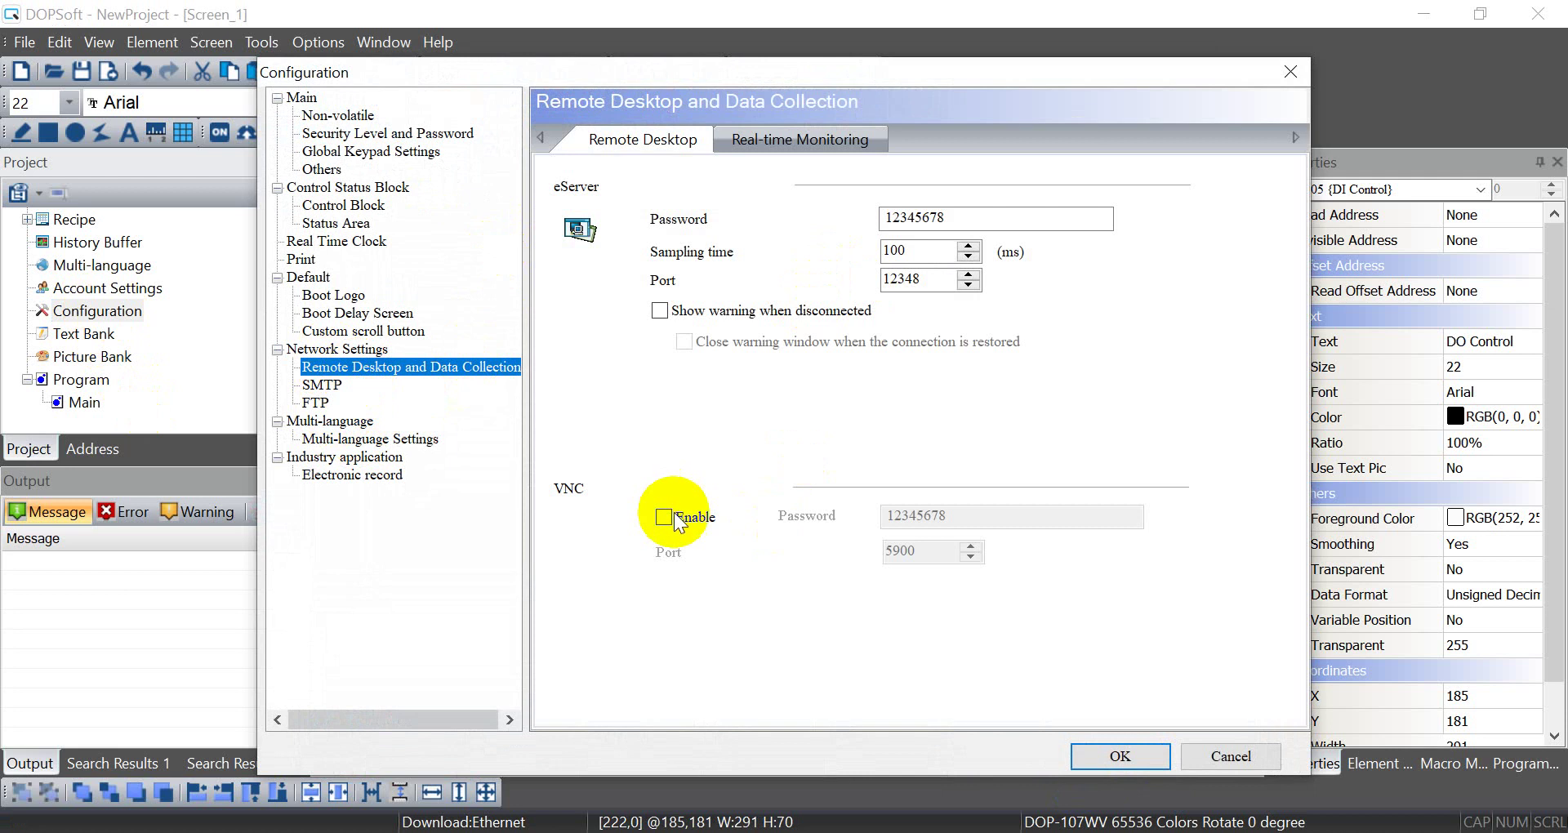
{"action": "left_click", "coordinate": [663, 517]}
{"action": "left_click", "coordinate": [1112, 756]}
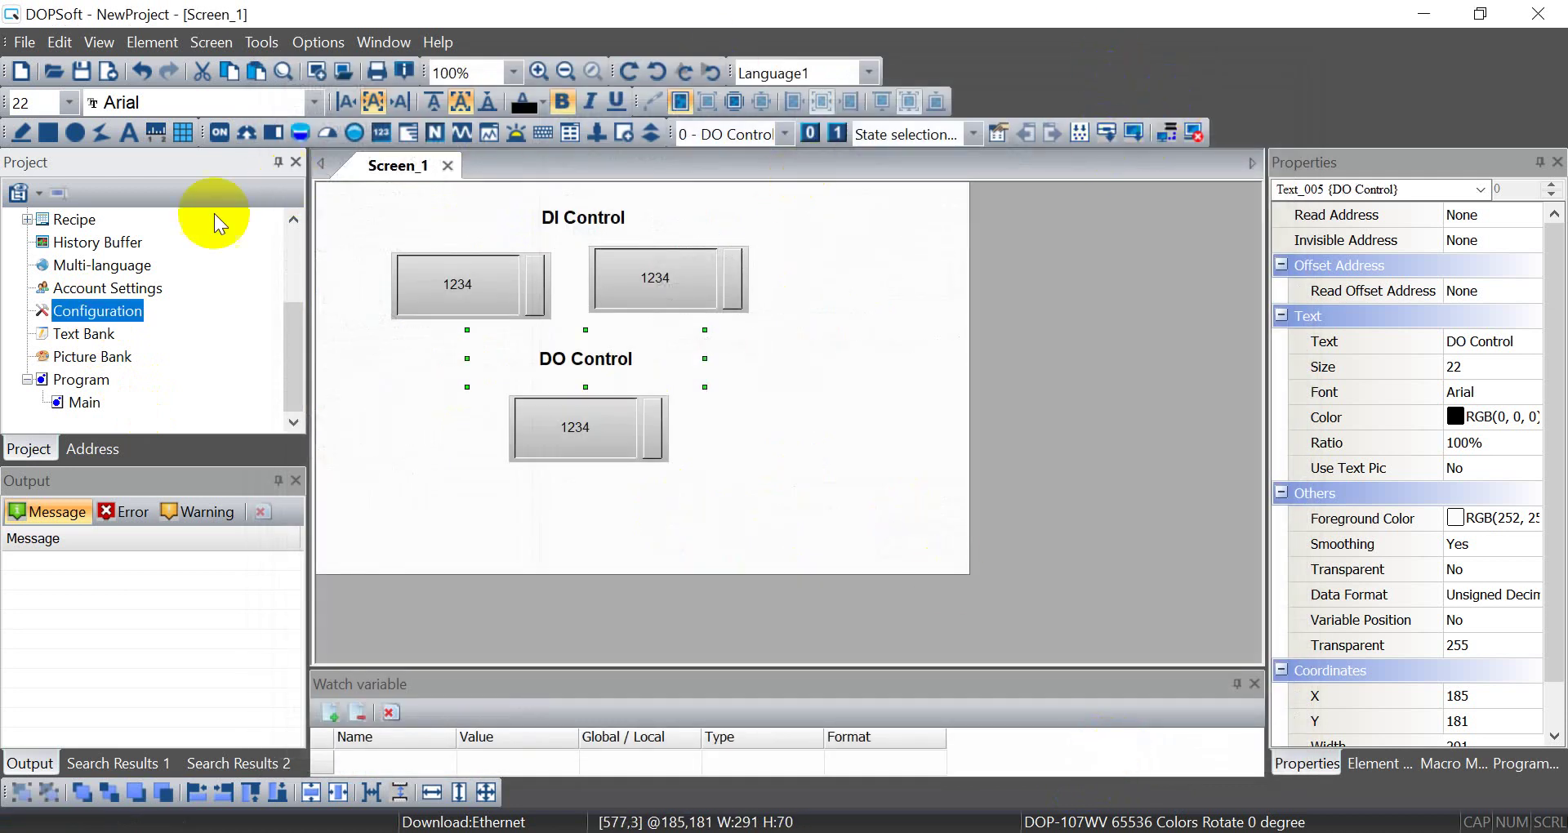
Step: Set the Buzzer slider on the Others page of Configuration to its minimum
{"action": "left_click", "coordinate": [326, 49]}
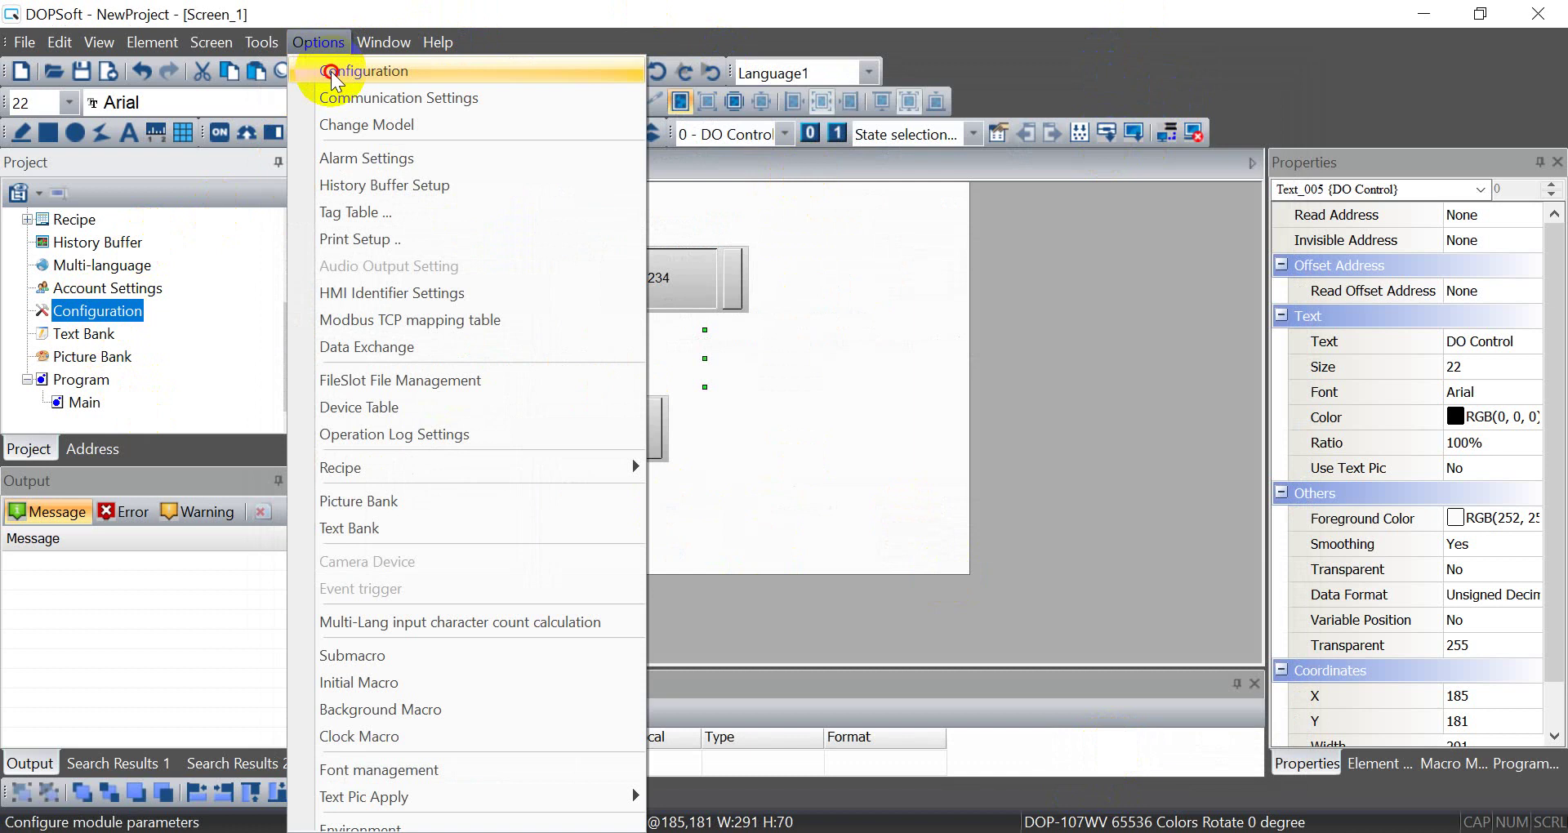
{"action": "left_click", "coordinate": [323, 70]}
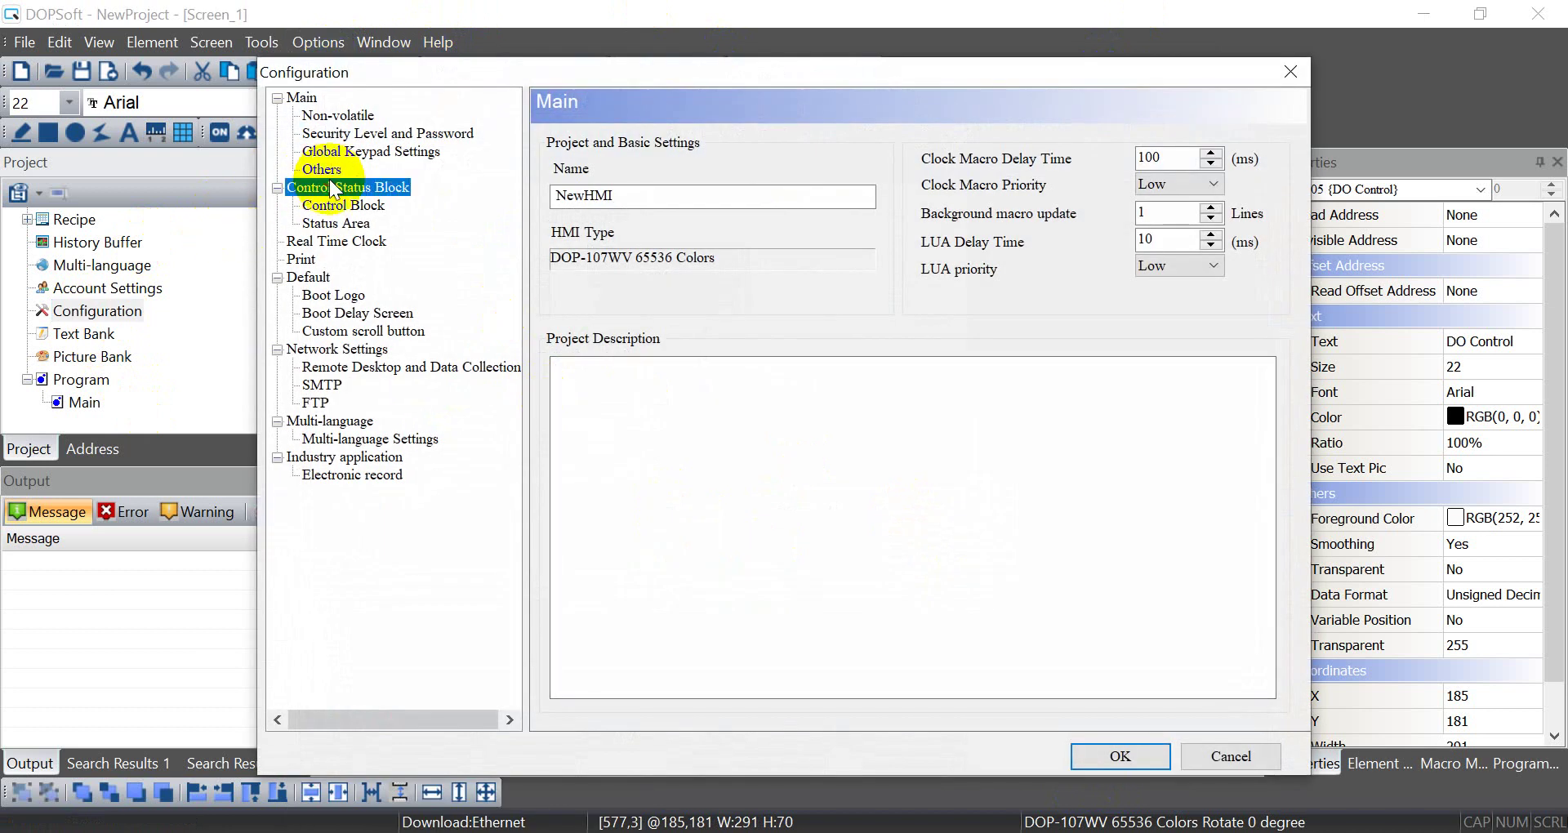
{"action": "left_click", "coordinate": [330, 171]}
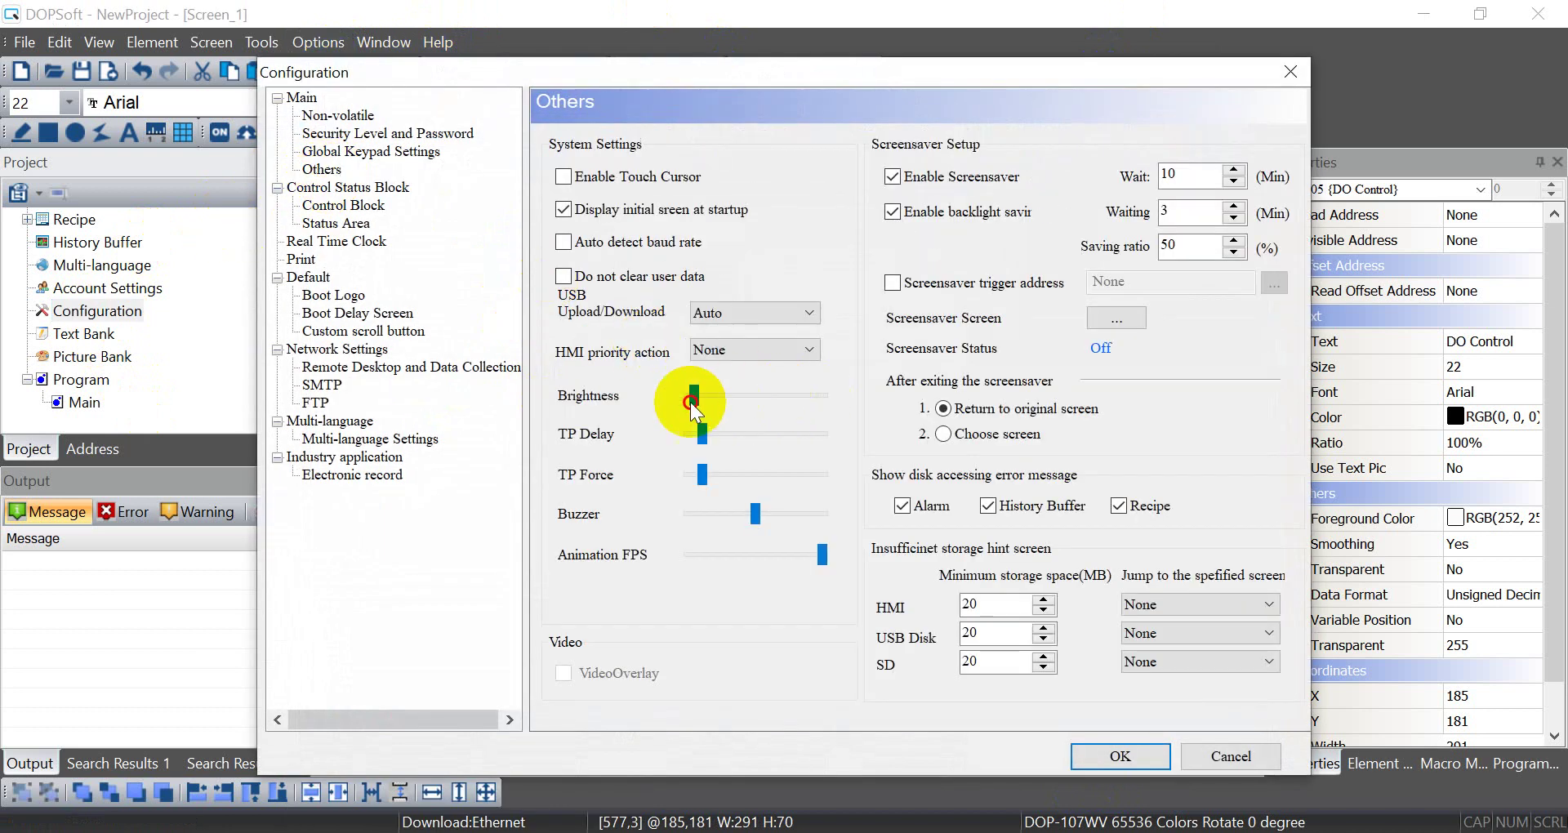
{"action": "left_click", "coordinate": [699, 399]}
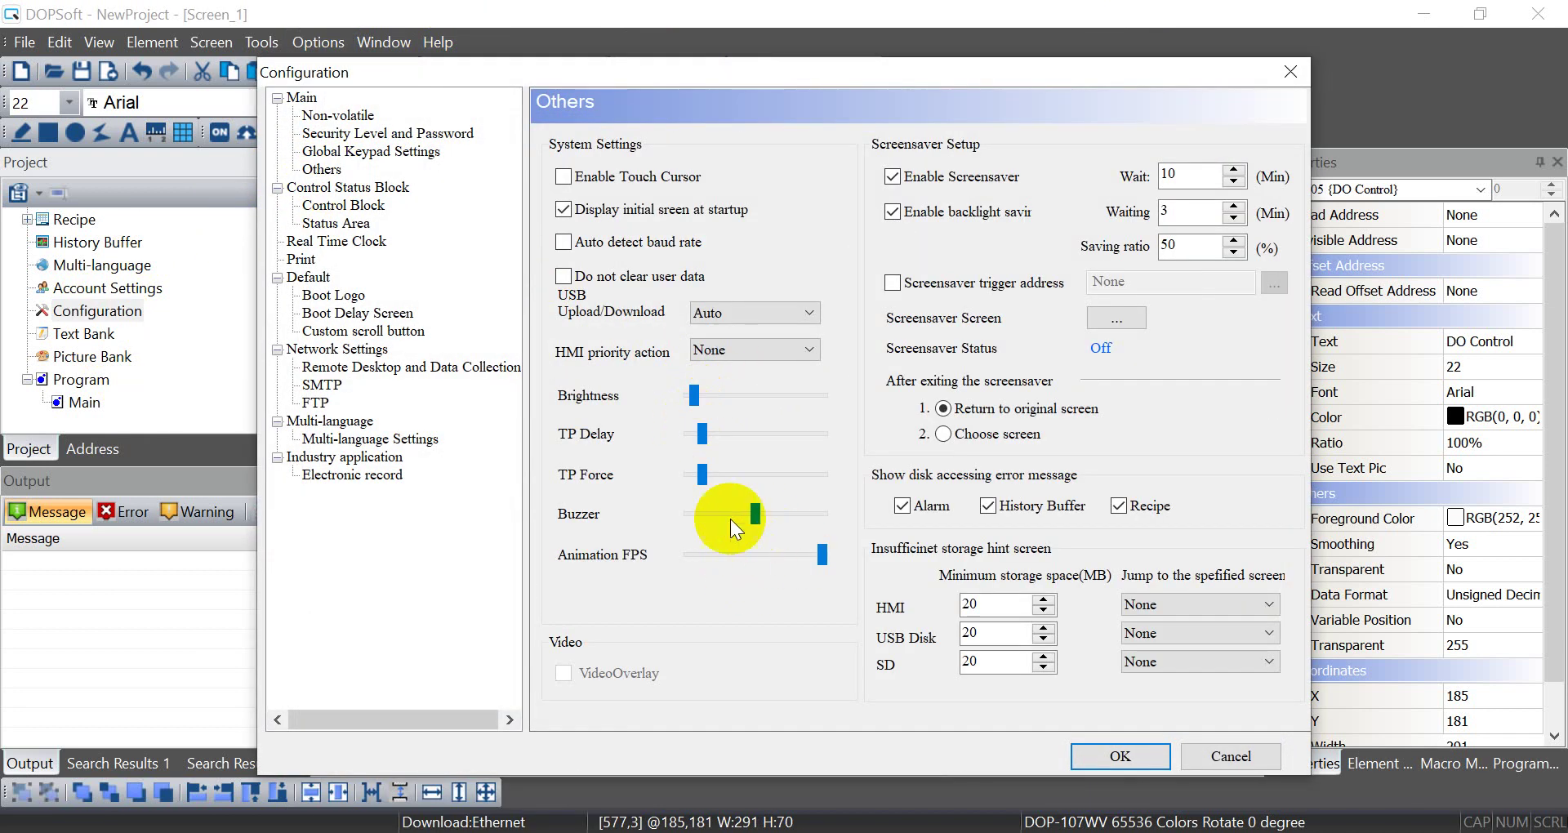
{"action": "left_click", "coordinate": [1111, 757]}
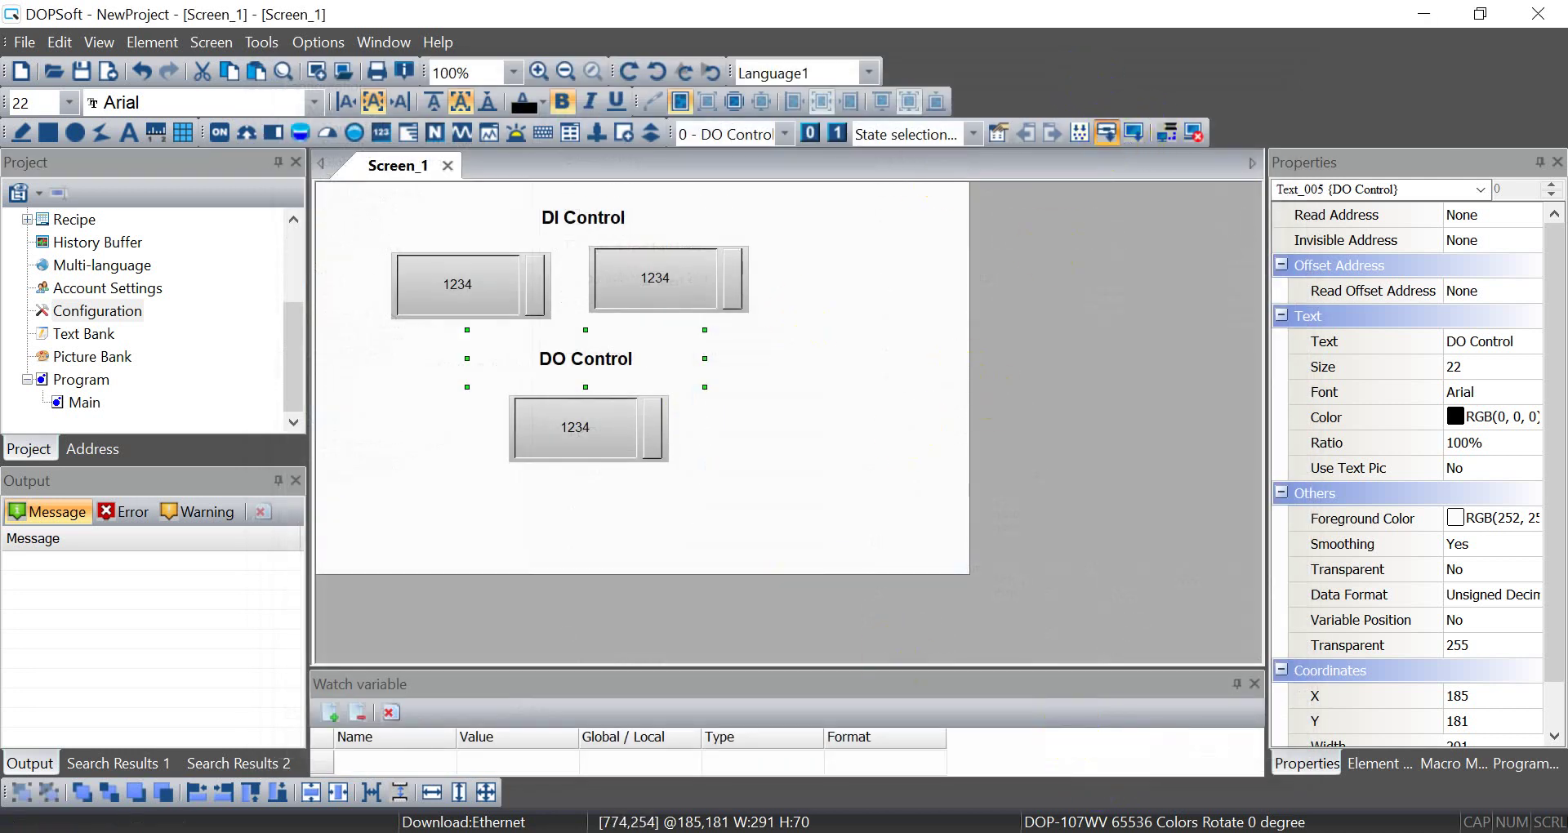
Step: Download the project to the detected HMI, then VNC-connect to 192.168.1.10 with its password
{"action": "left_click", "coordinate": [692, 396]}
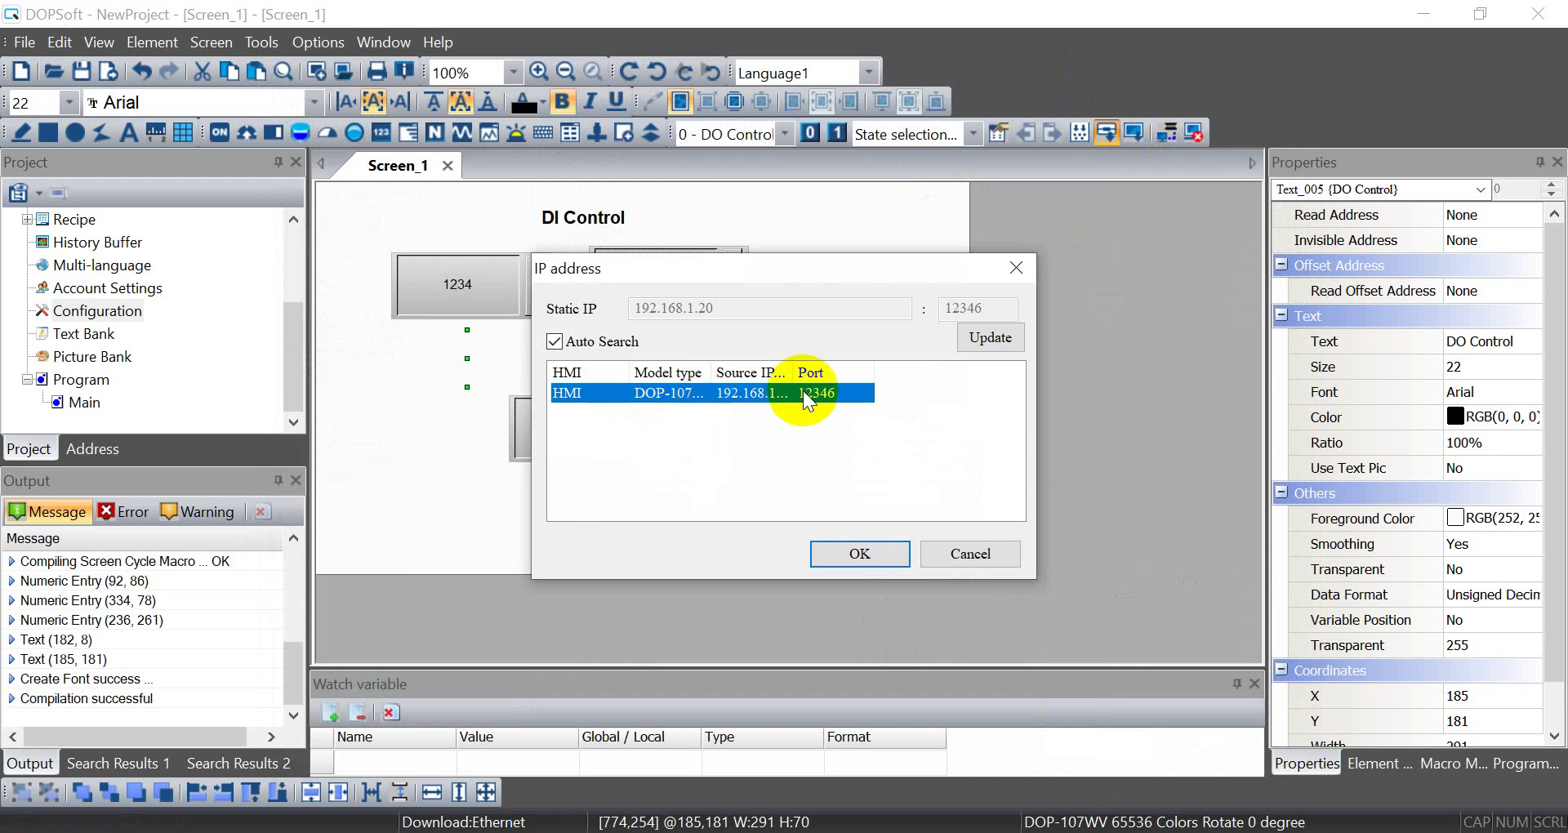
{"action": "left_click", "coordinate": [872, 555]}
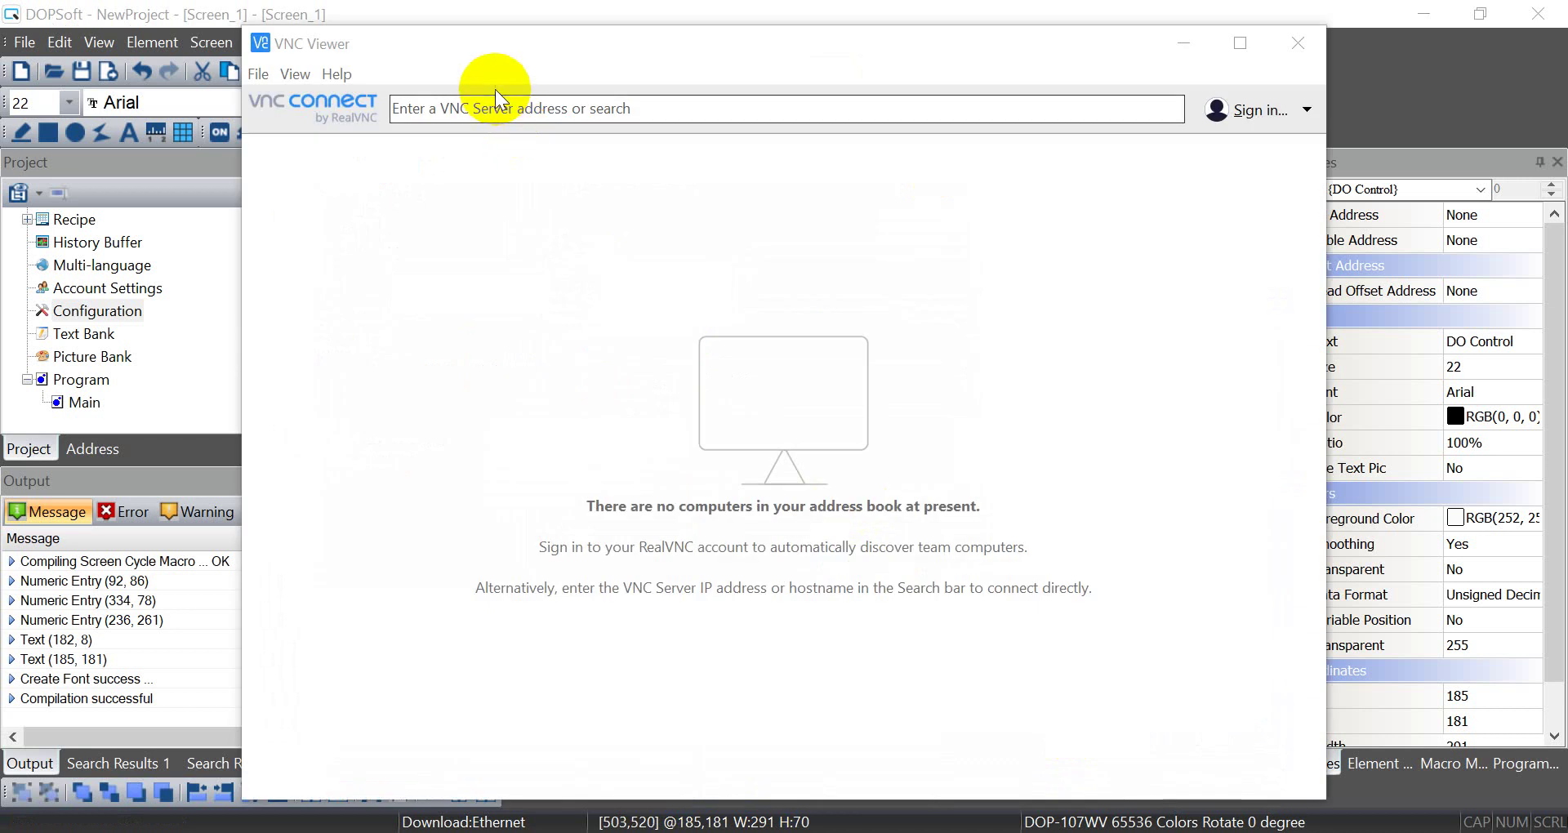
{"action": "type", "text": "192.168.1.10"}
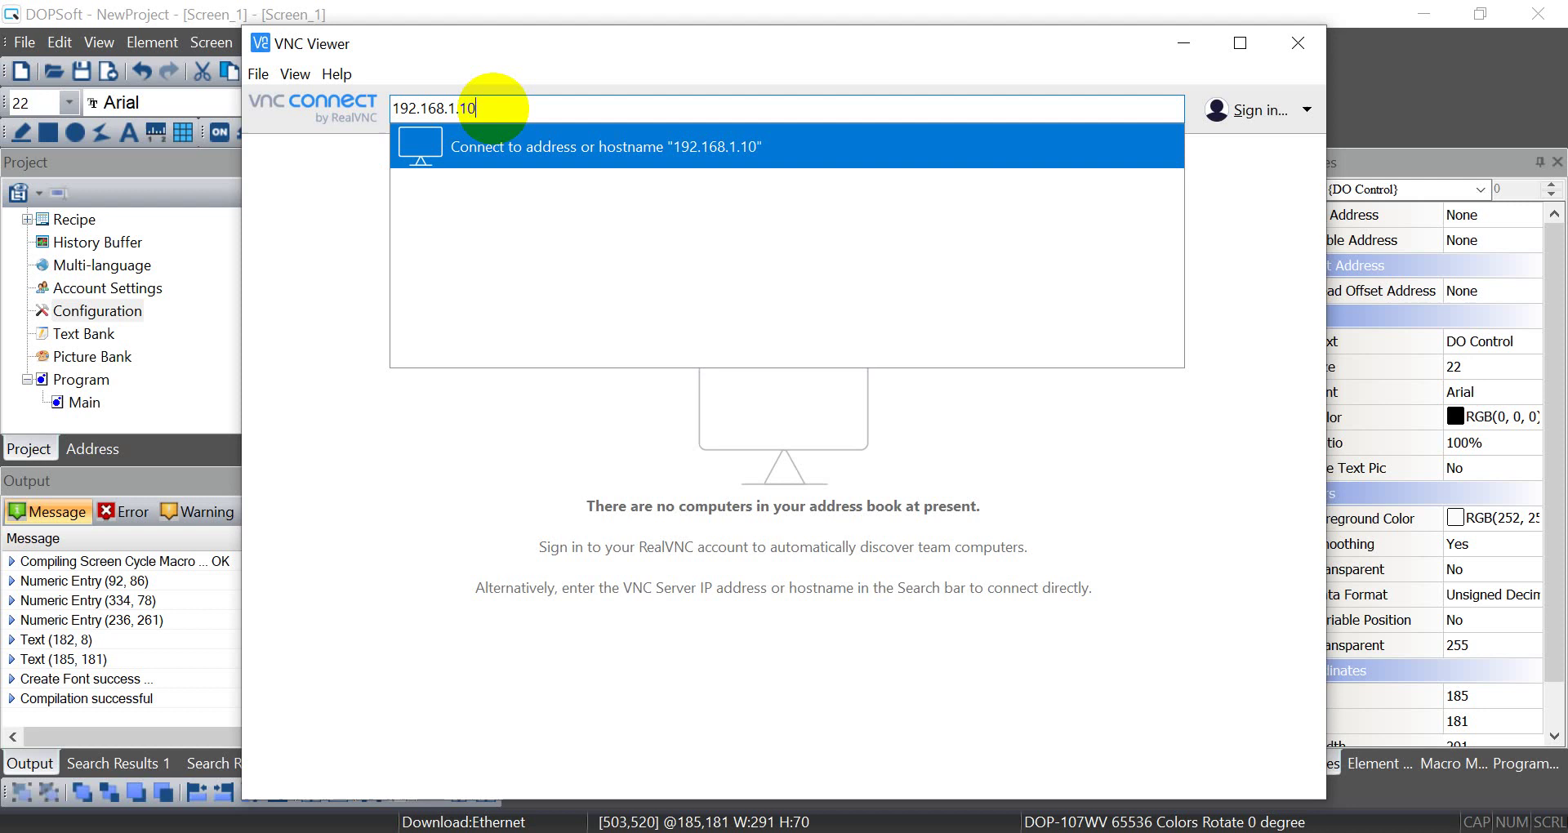
{"action": "key", "text": "Return"}
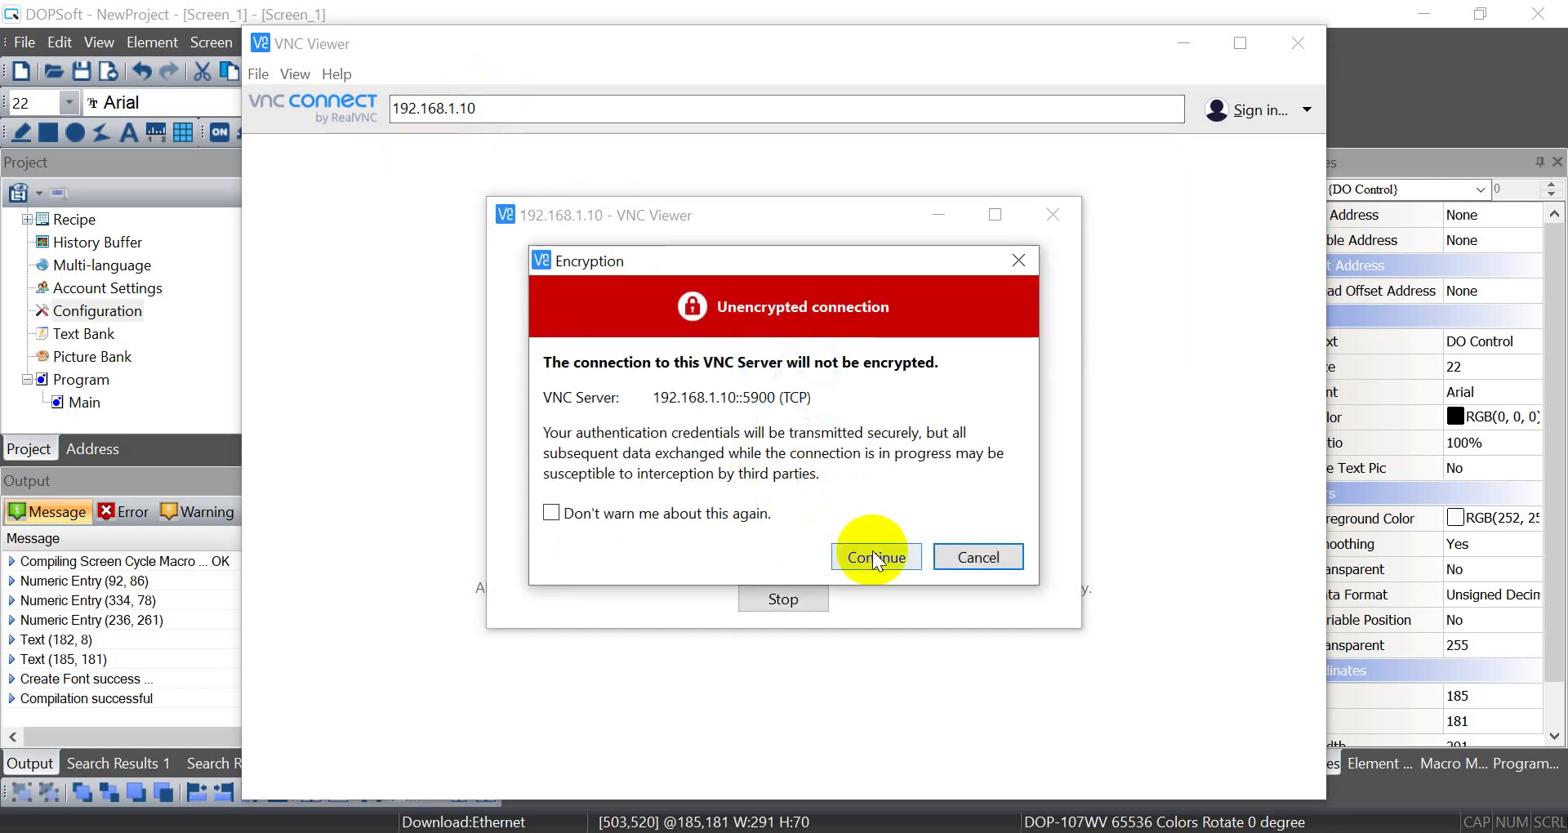
{"action": "left_click", "coordinate": [869, 554]}
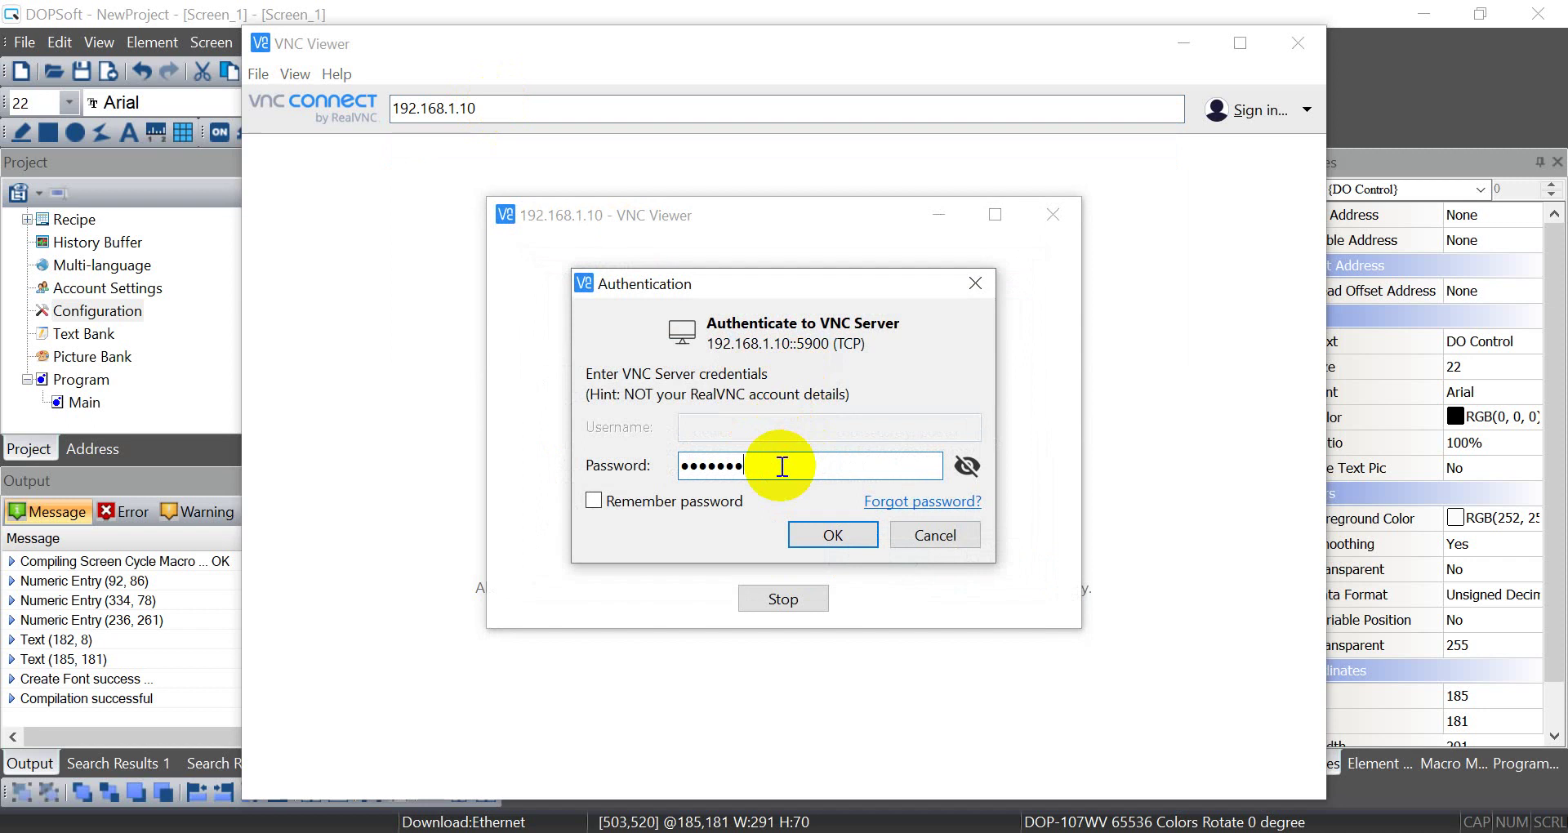
{"action": "left_click", "coordinate": [967, 465]}
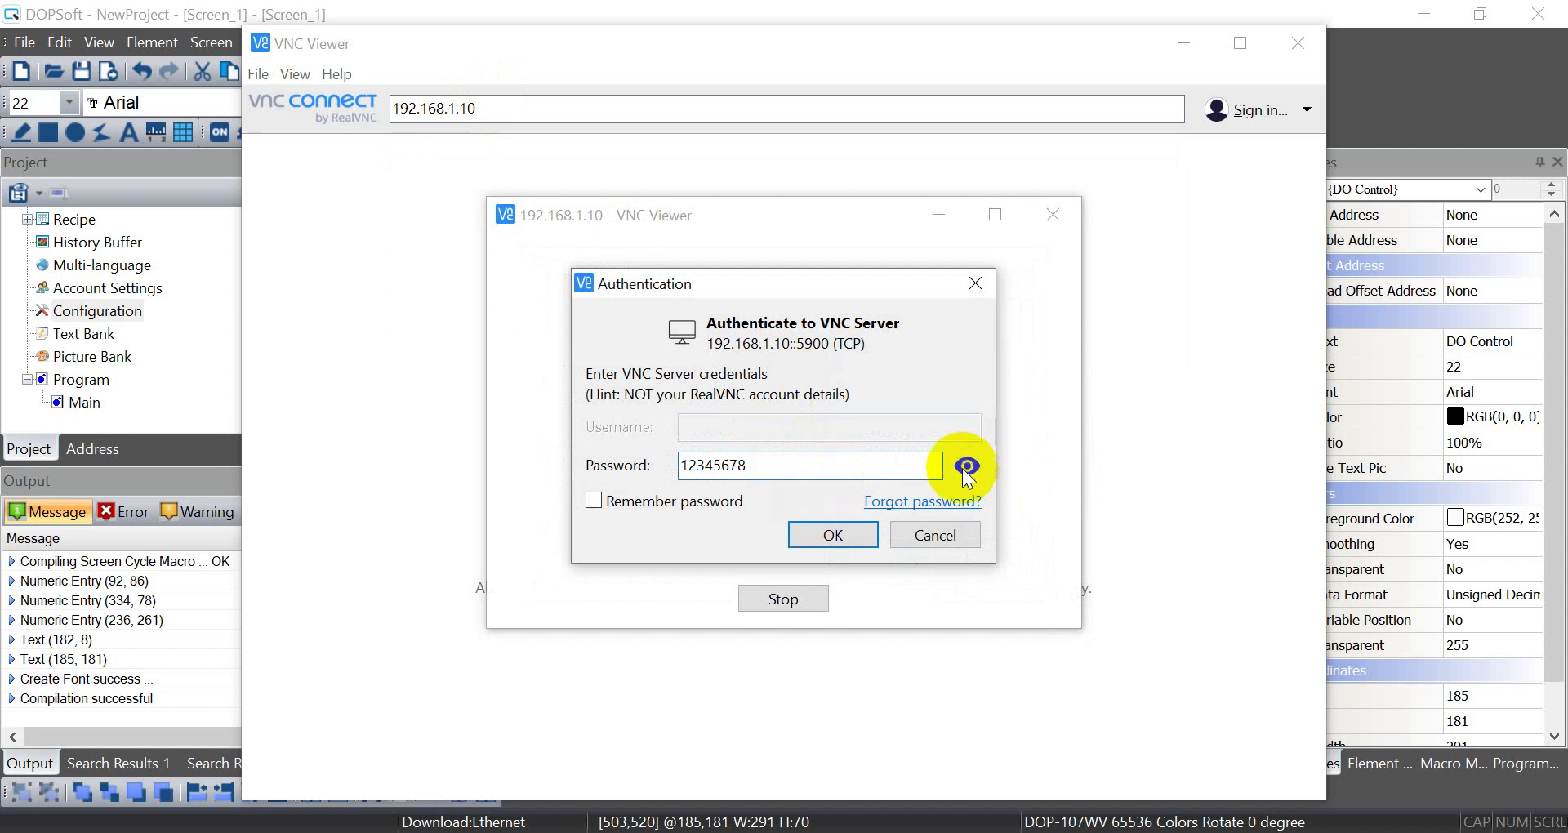
{"action": "left_click", "coordinate": [799, 531]}
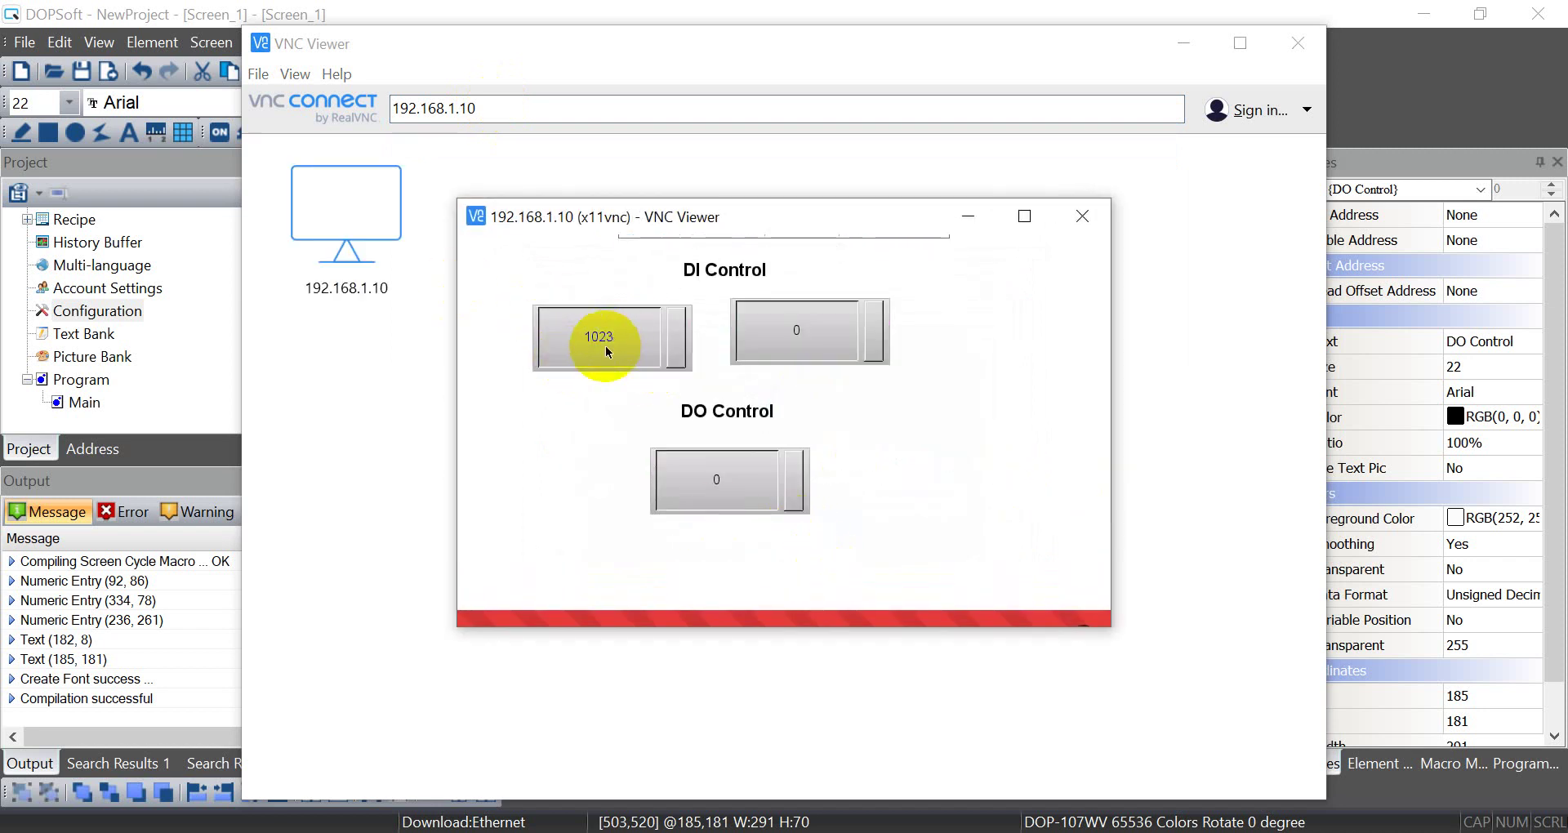
Step: Key 255 into the first and second DI Control numeric entries on the HMI keypad
{"action": "left_click", "coordinate": [608, 352]}
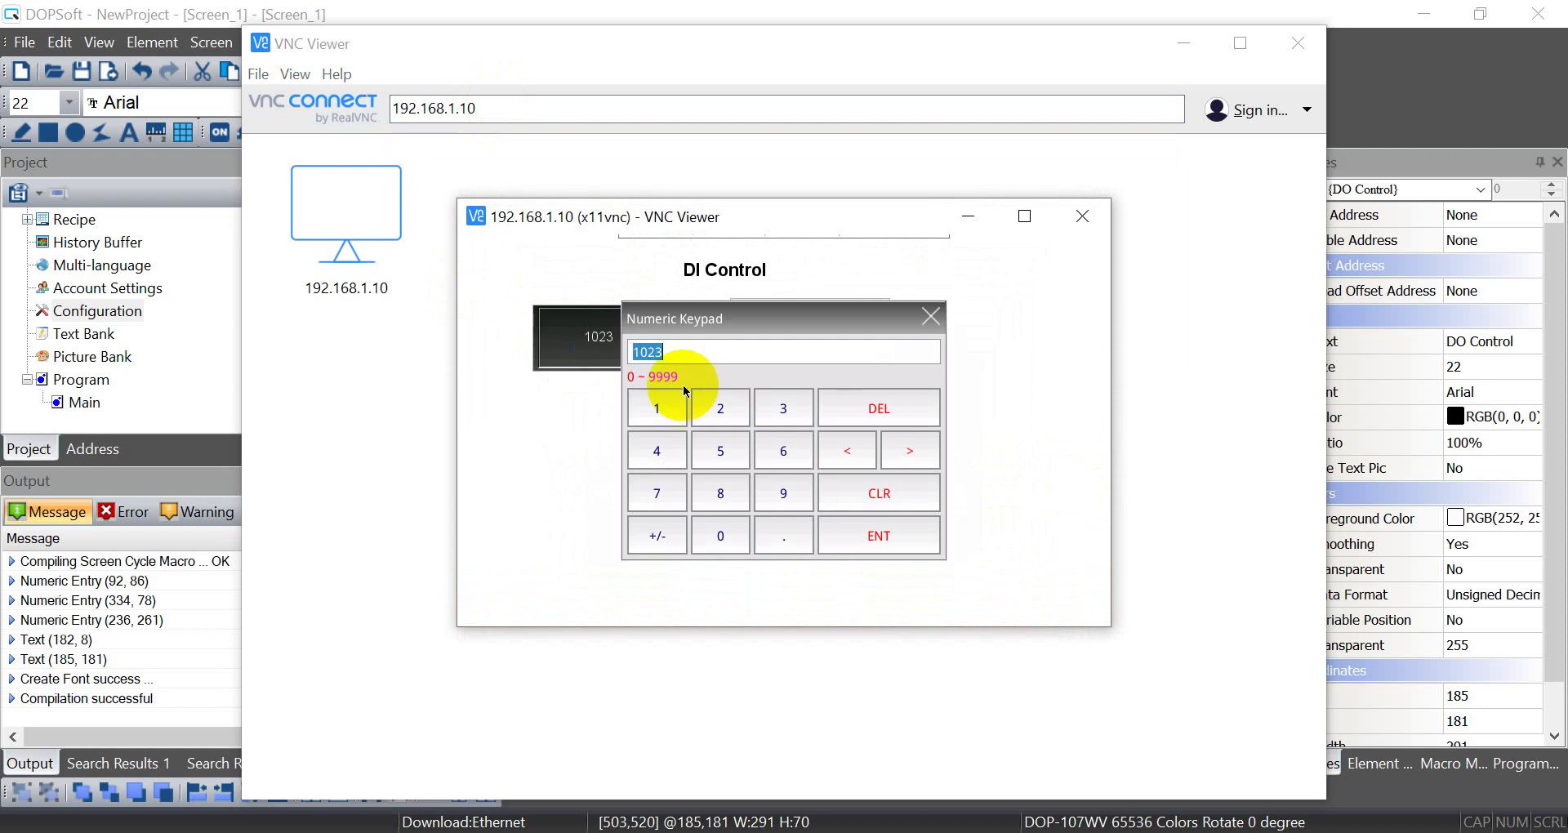
{"action": "left_click", "coordinate": [721, 410]}
{"action": "left_click", "coordinate": [722, 460]}
{"action": "left_click", "coordinate": [722, 460]}
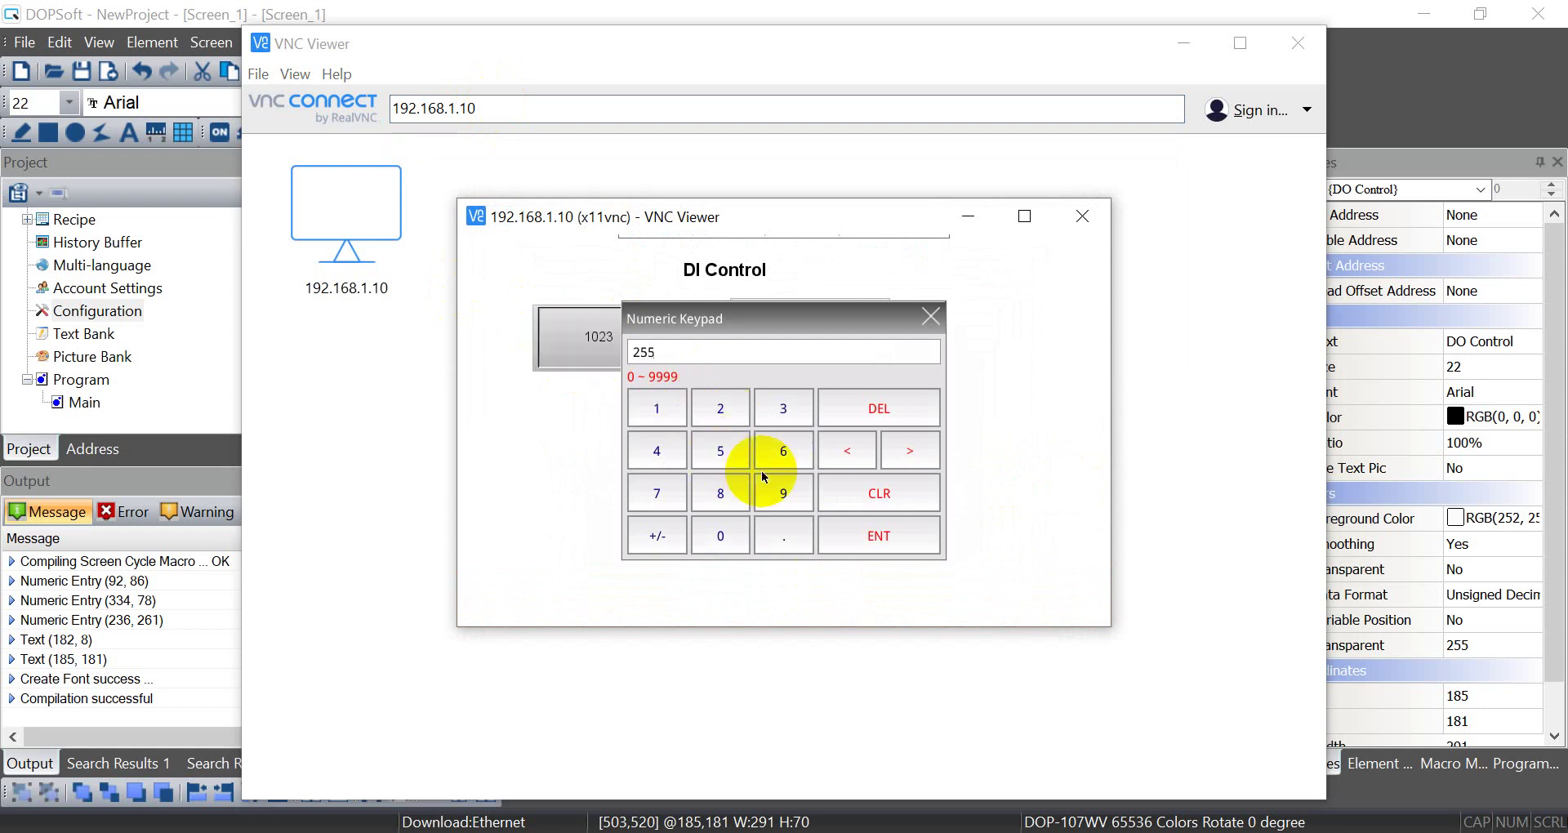
{"action": "left_click", "coordinate": [877, 533]}
{"action": "left_click", "coordinate": [806, 353]}
{"action": "left_click", "coordinate": [721, 409]}
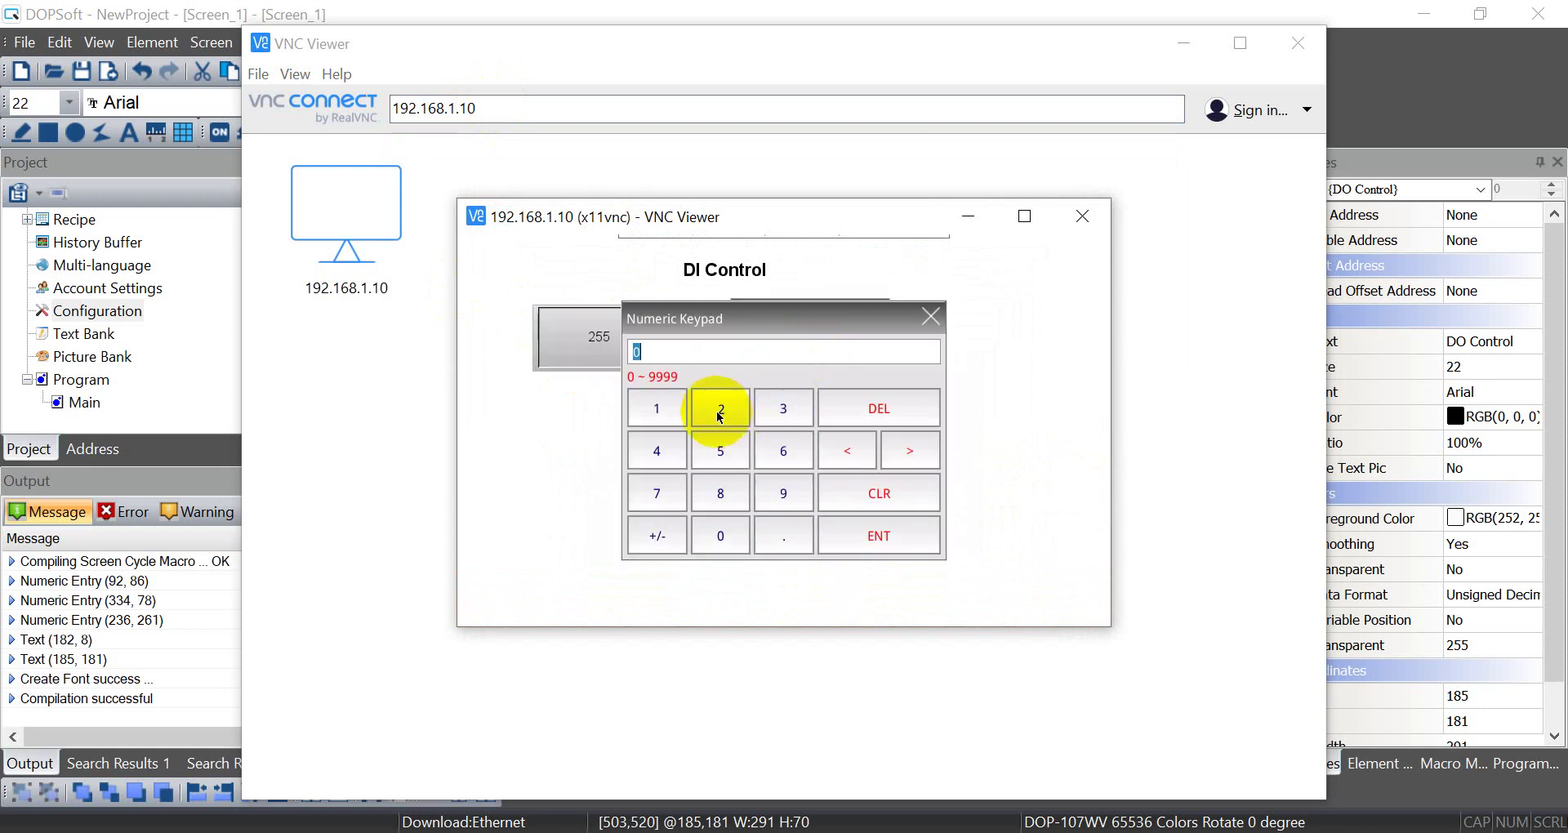
{"action": "left_click", "coordinate": [720, 451]}
{"action": "left_click", "coordinate": [720, 451]}
{"action": "left_click", "coordinate": [861, 527]}
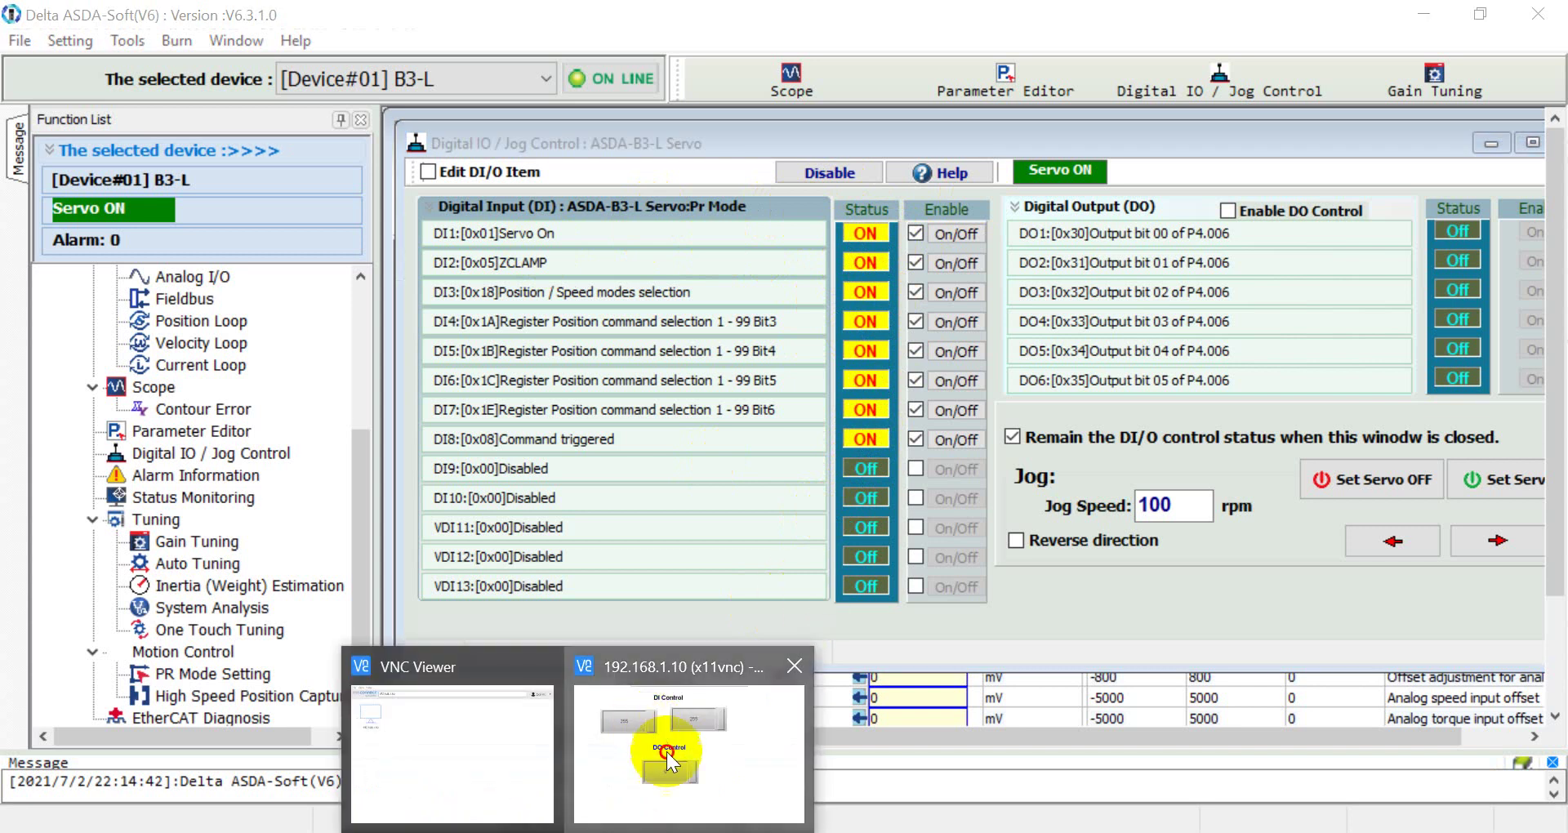
Step: Set the second DI entry on the HMI to 31
{"action": "left_click", "coordinate": [667, 752]}
{"action": "left_click", "coordinate": [841, 334]}
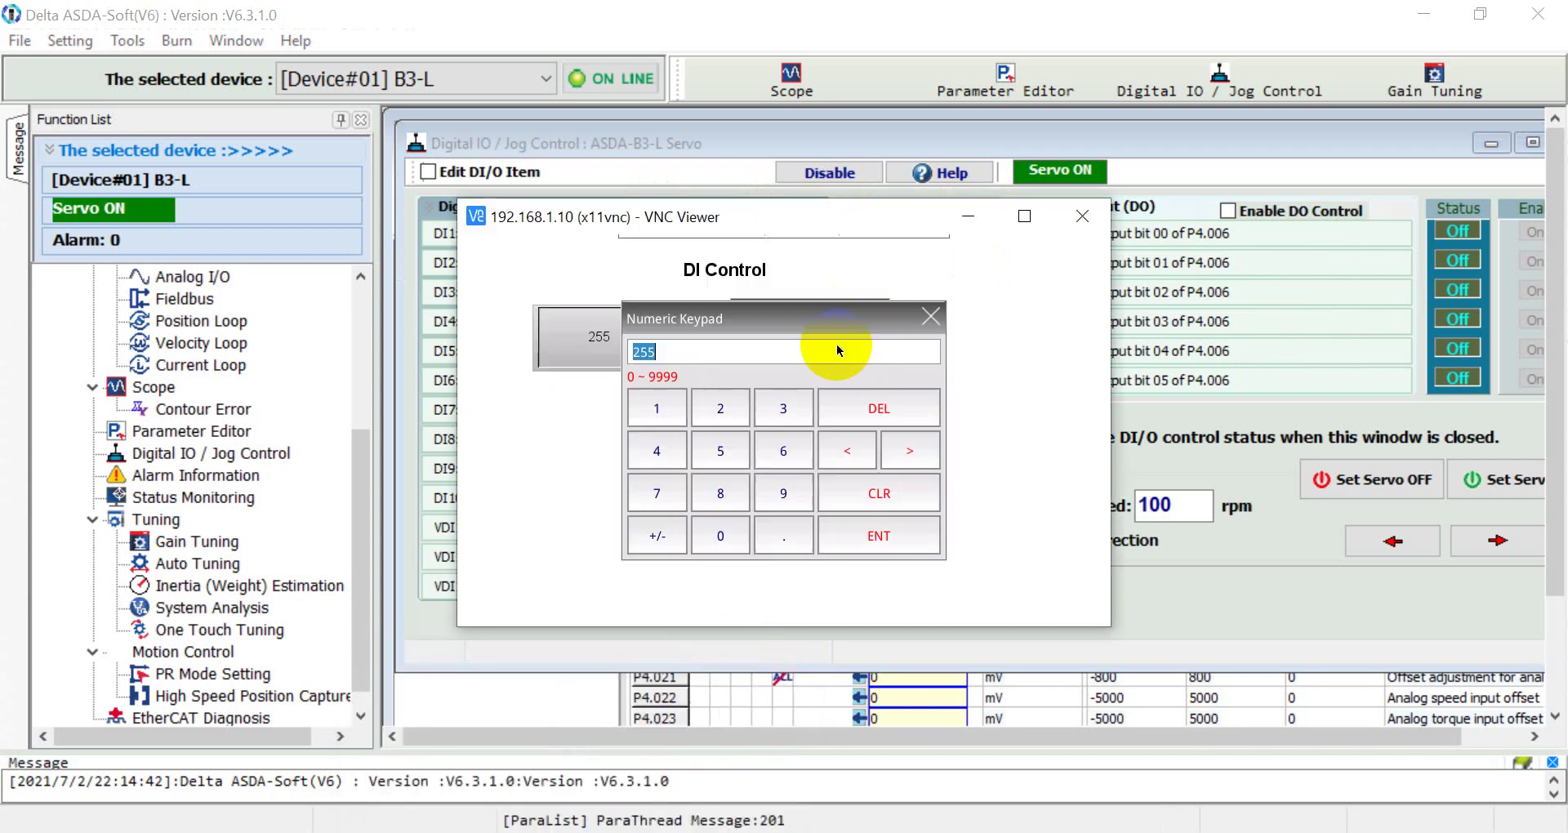
{"action": "left_click", "coordinate": [651, 408]}
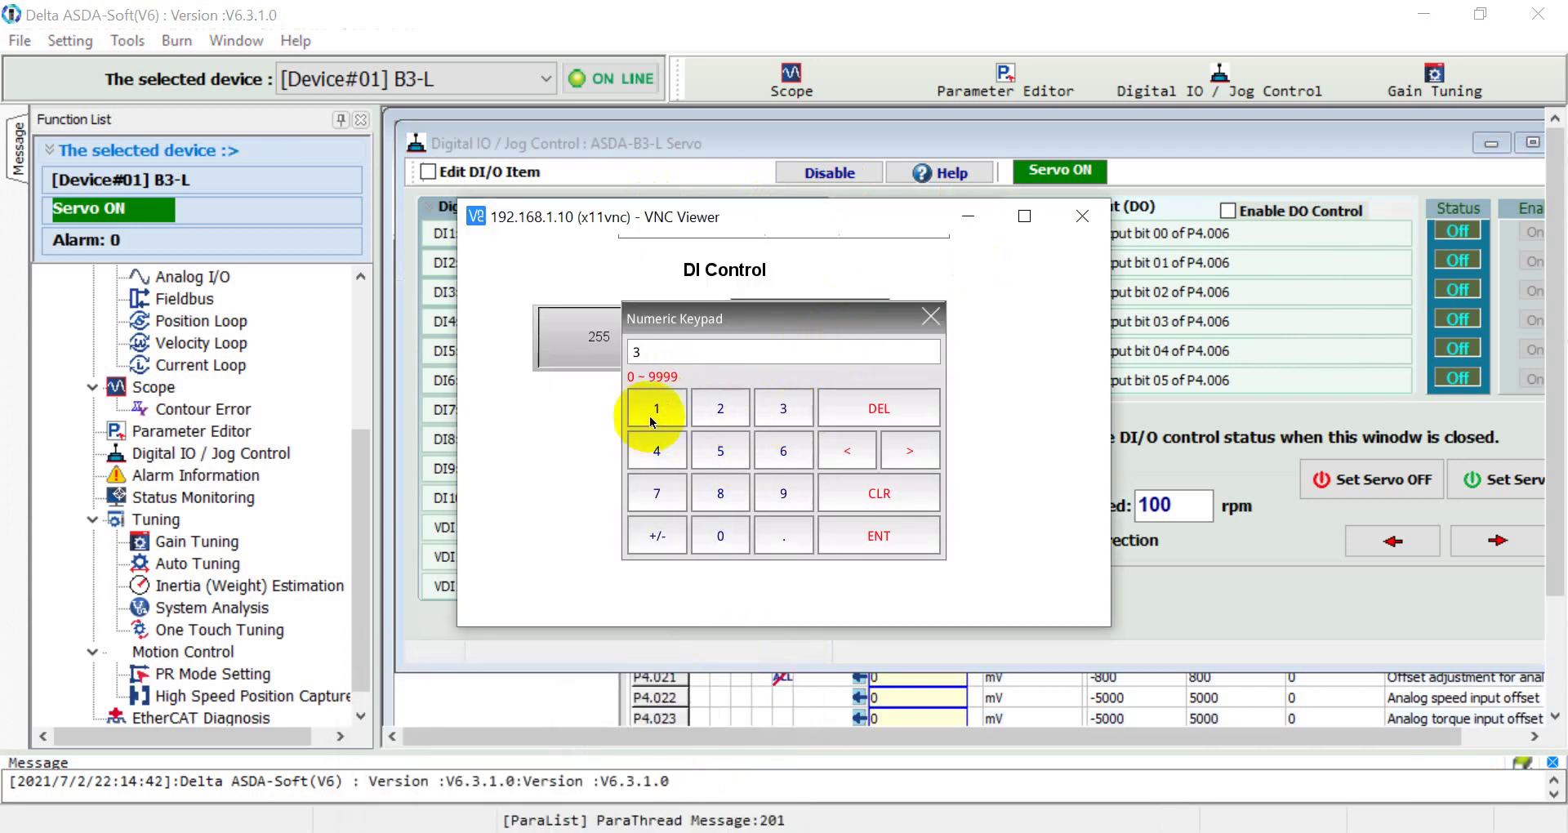
{"action": "left_click", "coordinate": [895, 533]}
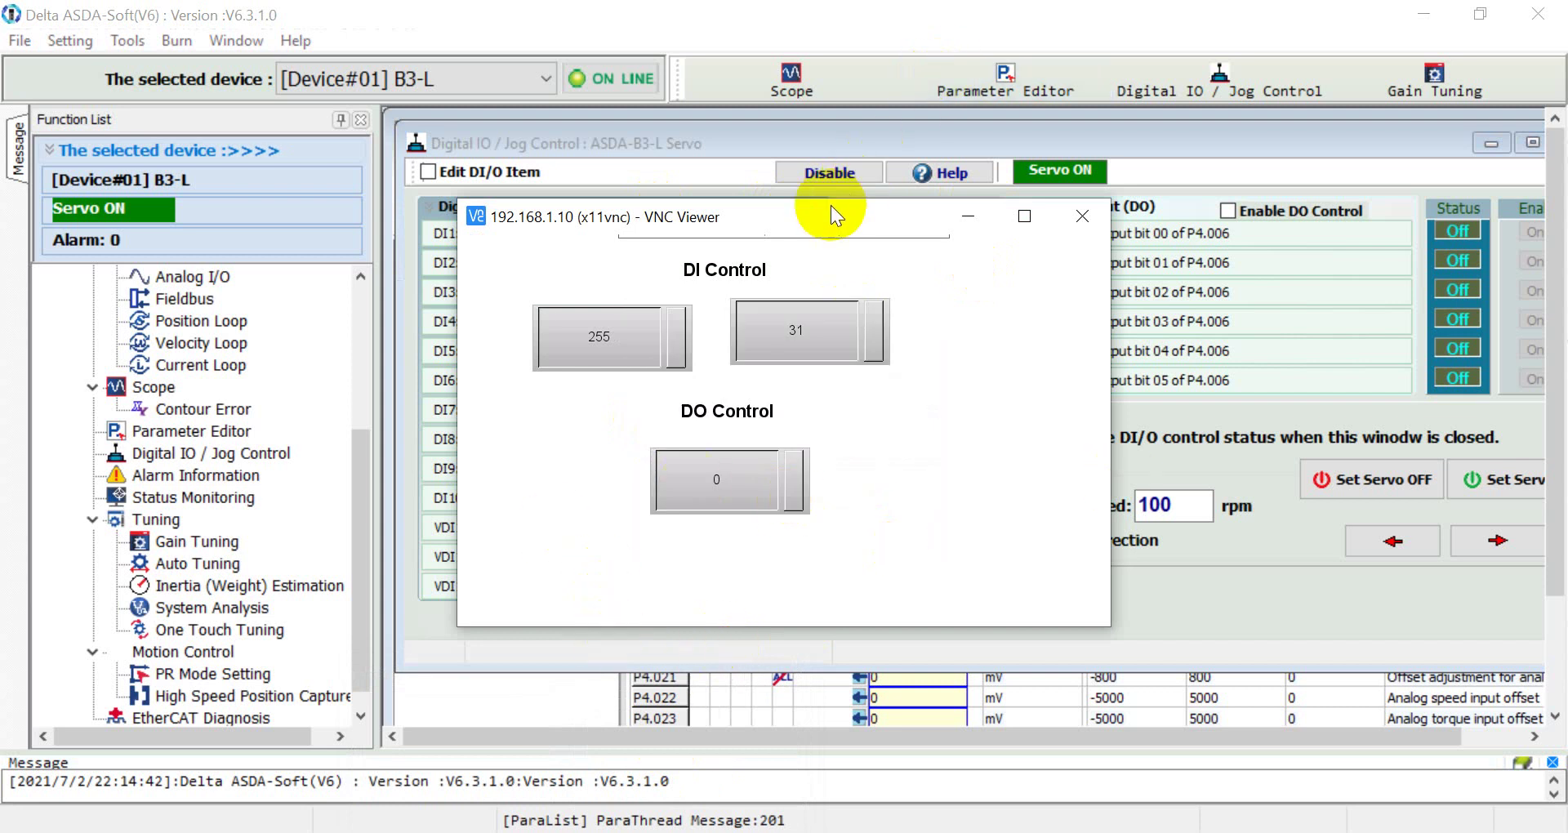
Step: Change the second DI entry to 127, switching on DI1–DI7 in ASDA-Soft
{"action": "left_click_drag", "start_coordinate": [830, 207], "coordinate": [1355, 163]}
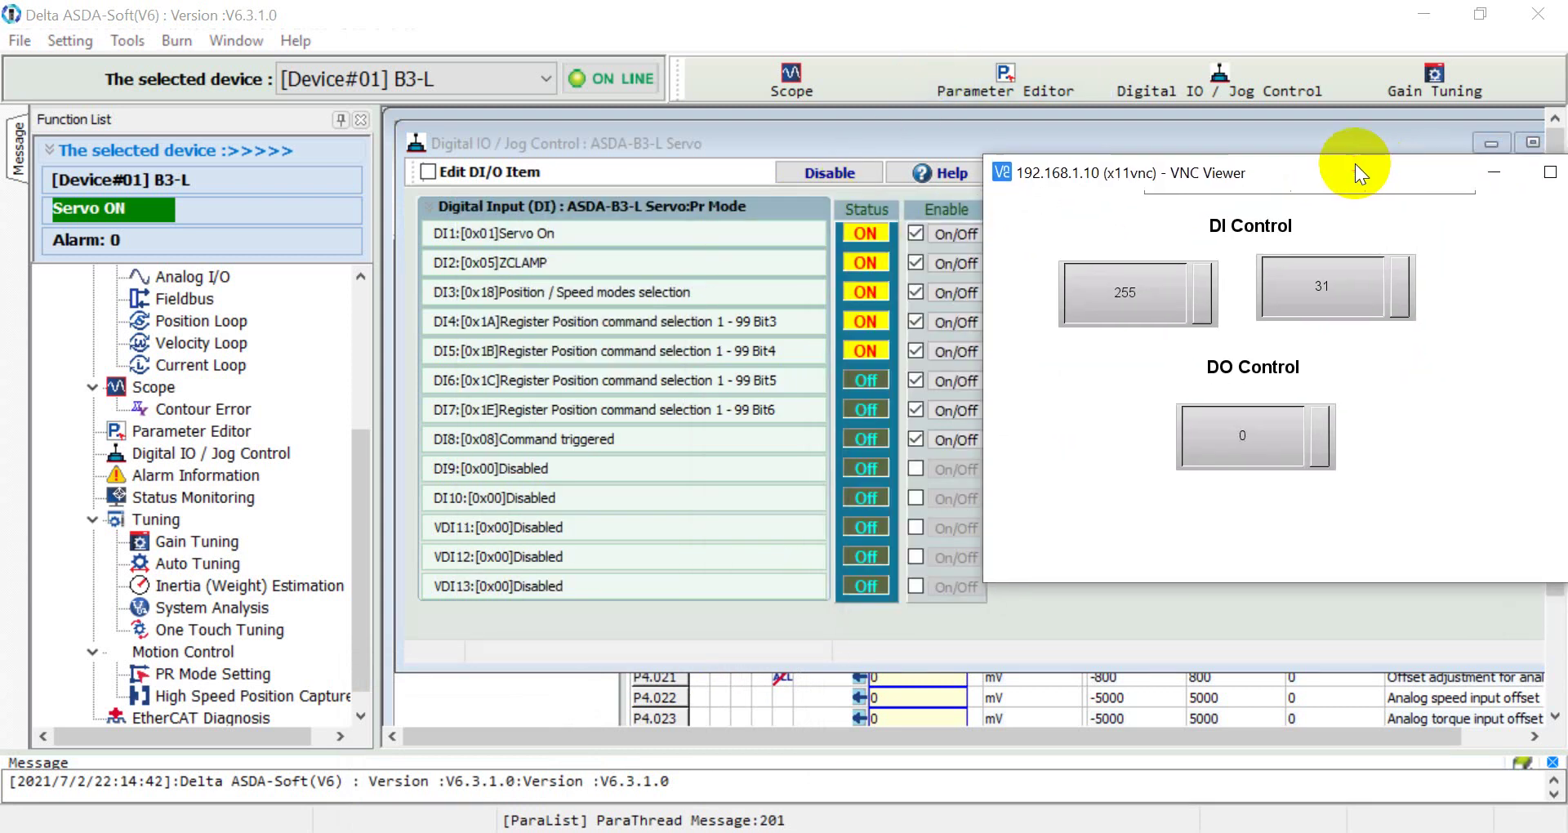
{"action": "left_click", "coordinate": [1341, 282]}
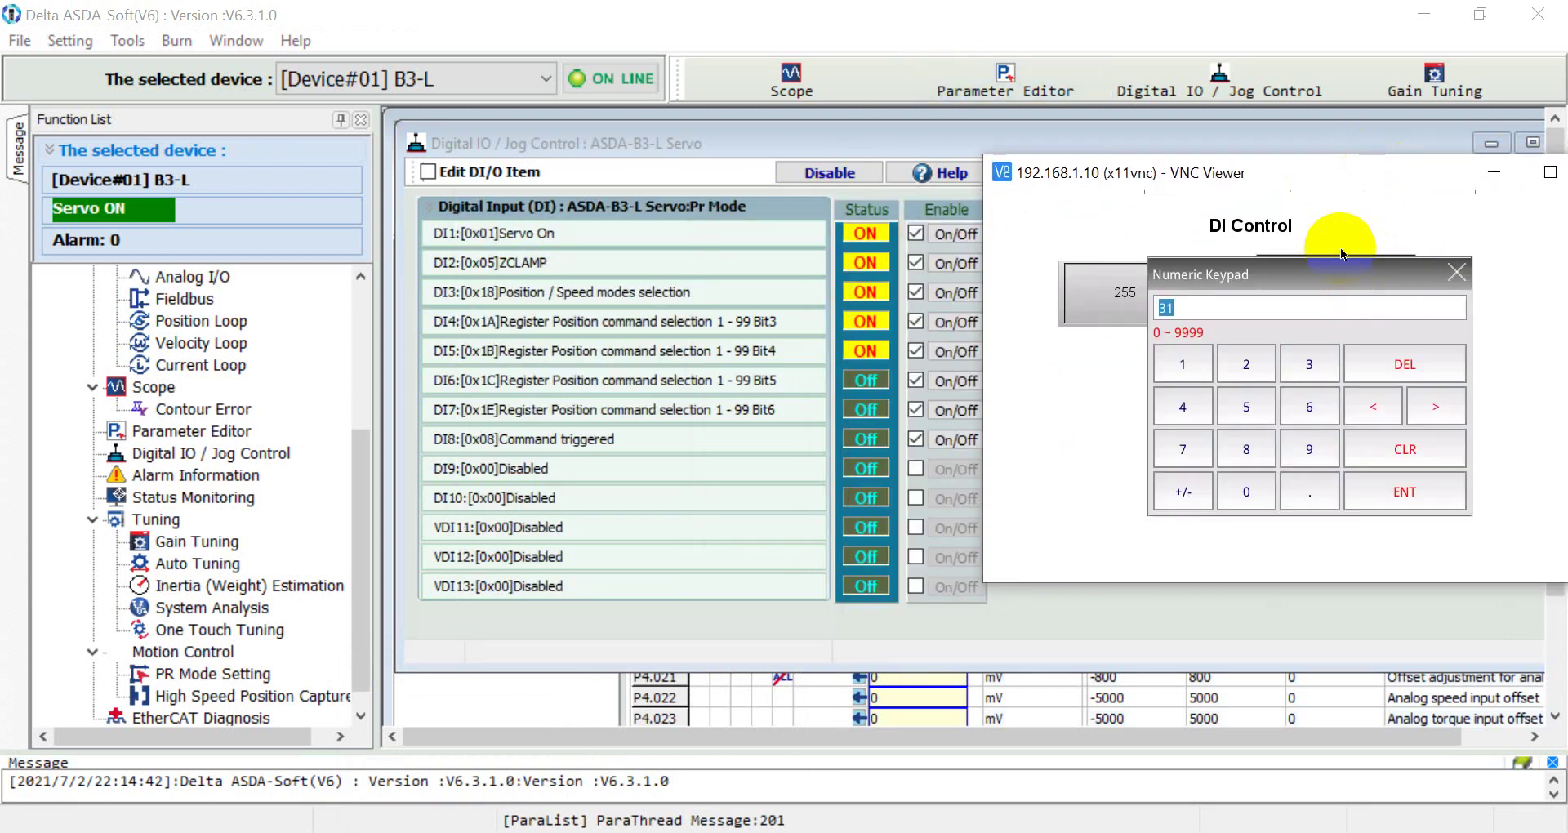
{"action": "left_click", "coordinate": [1183, 363]}
{"action": "left_click", "coordinate": [1246, 364]}
{"action": "left_click", "coordinate": [1177, 443]}
{"action": "left_click", "coordinate": [1389, 492]}
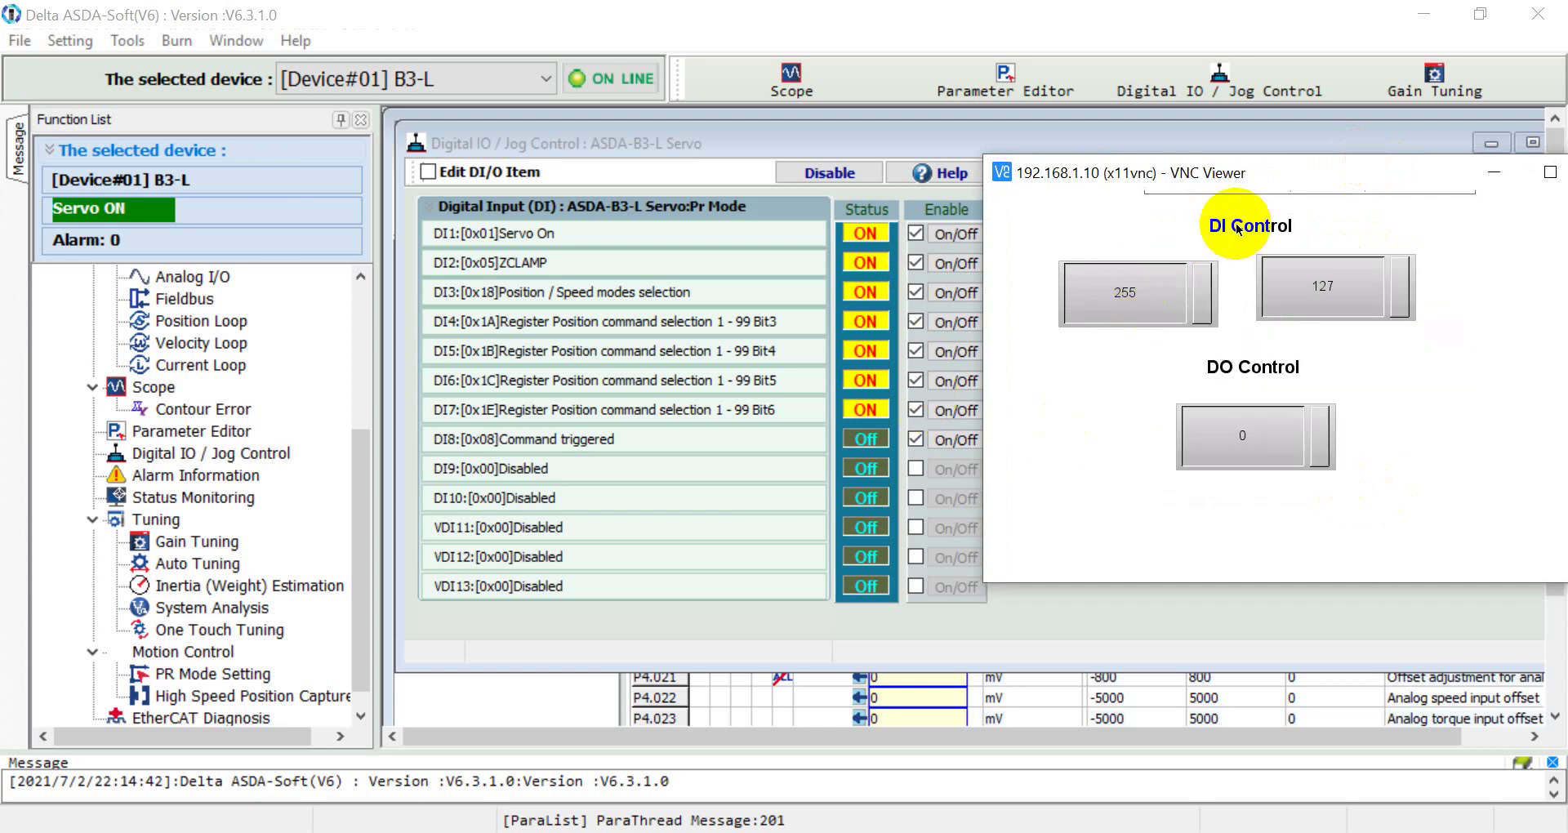
Step: Set the DO Control entry to 7, turning DO1–DO3 on in ASDA-Soft
{"action": "mouse_move", "coordinate": [1235, 180]}
{"action": "left_click_drag", "start_coordinate": [1286, 163], "coordinate": [628, 152]}
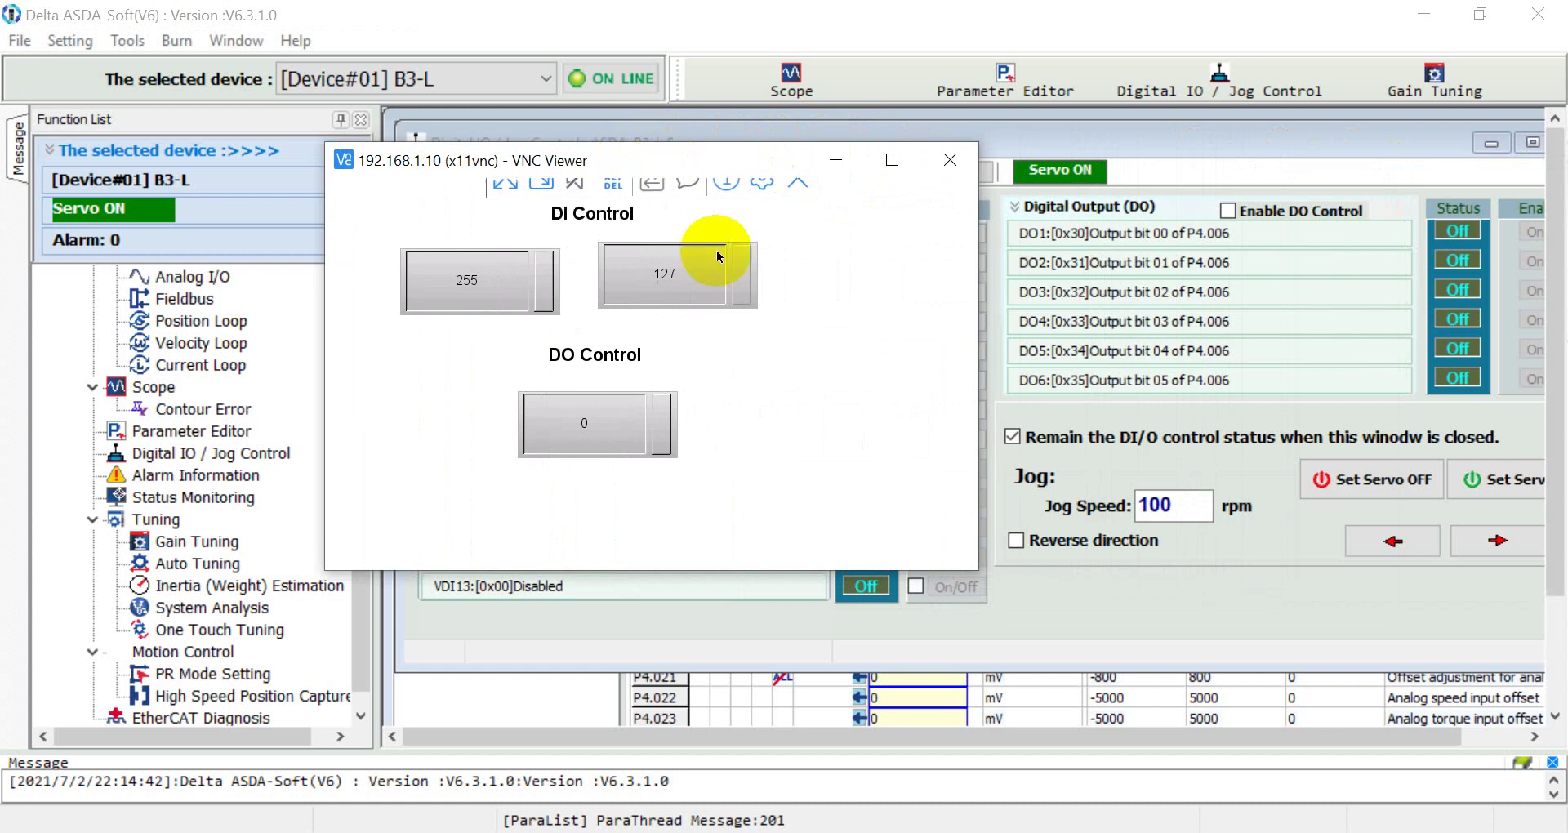
{"action": "left_click", "coordinate": [572, 423]}
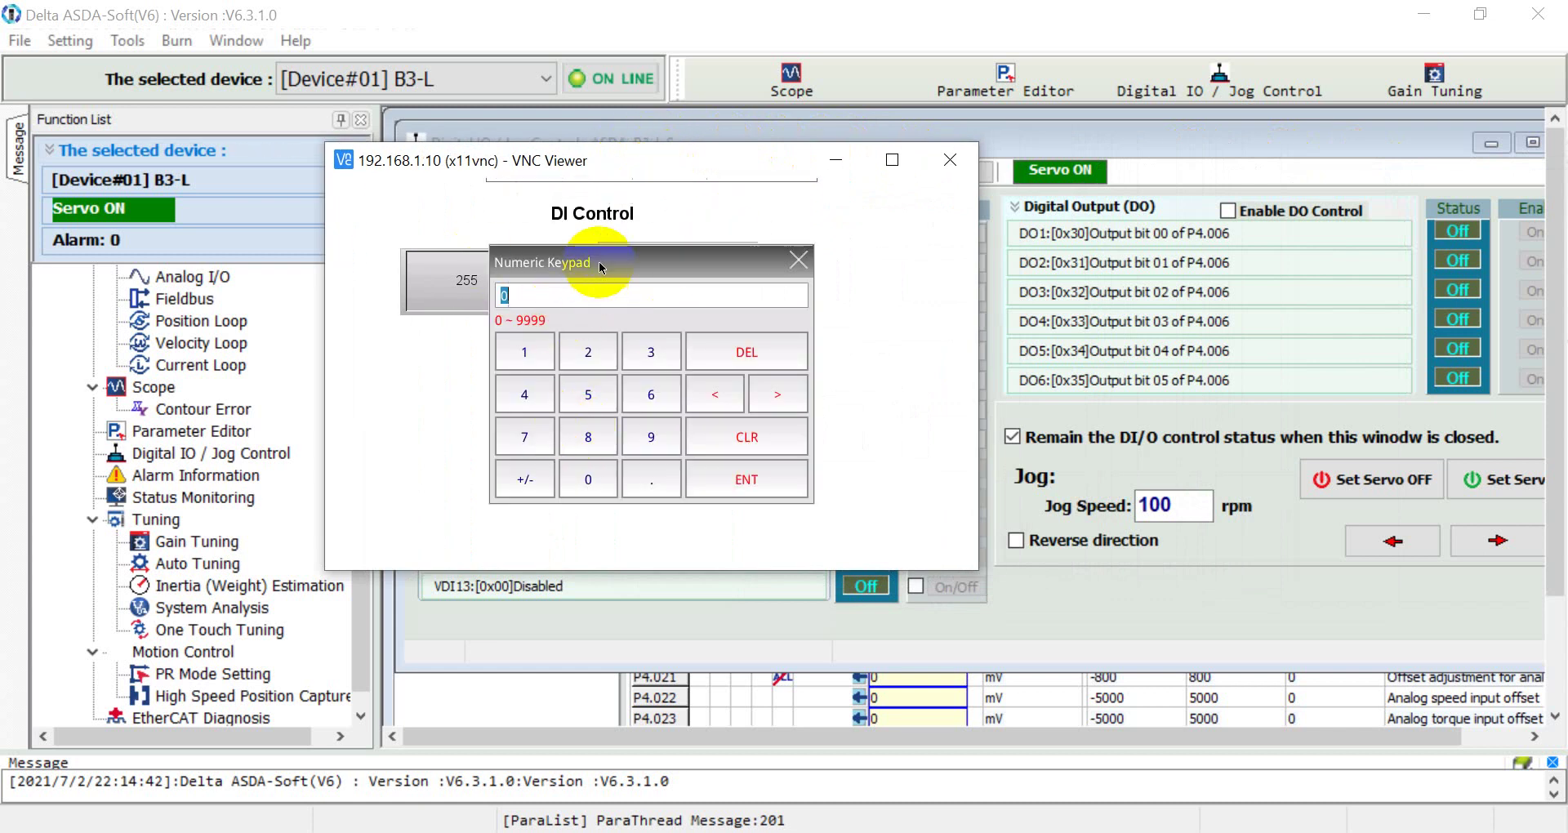
{"action": "left_click_drag", "start_coordinate": [602, 269], "coordinate": [573, 344]}
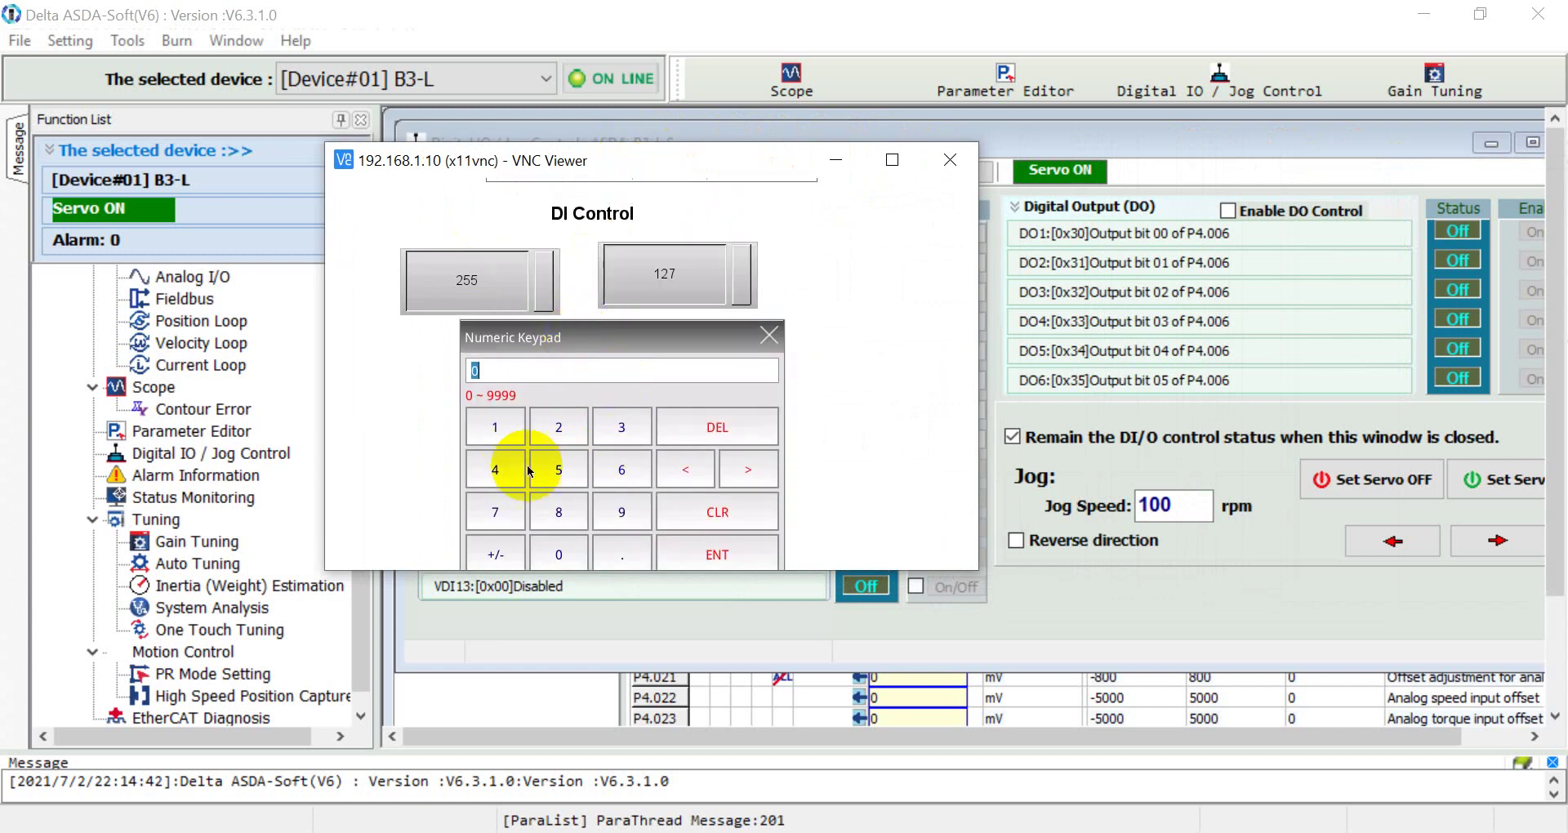
{"action": "left_click", "coordinate": [493, 512]}
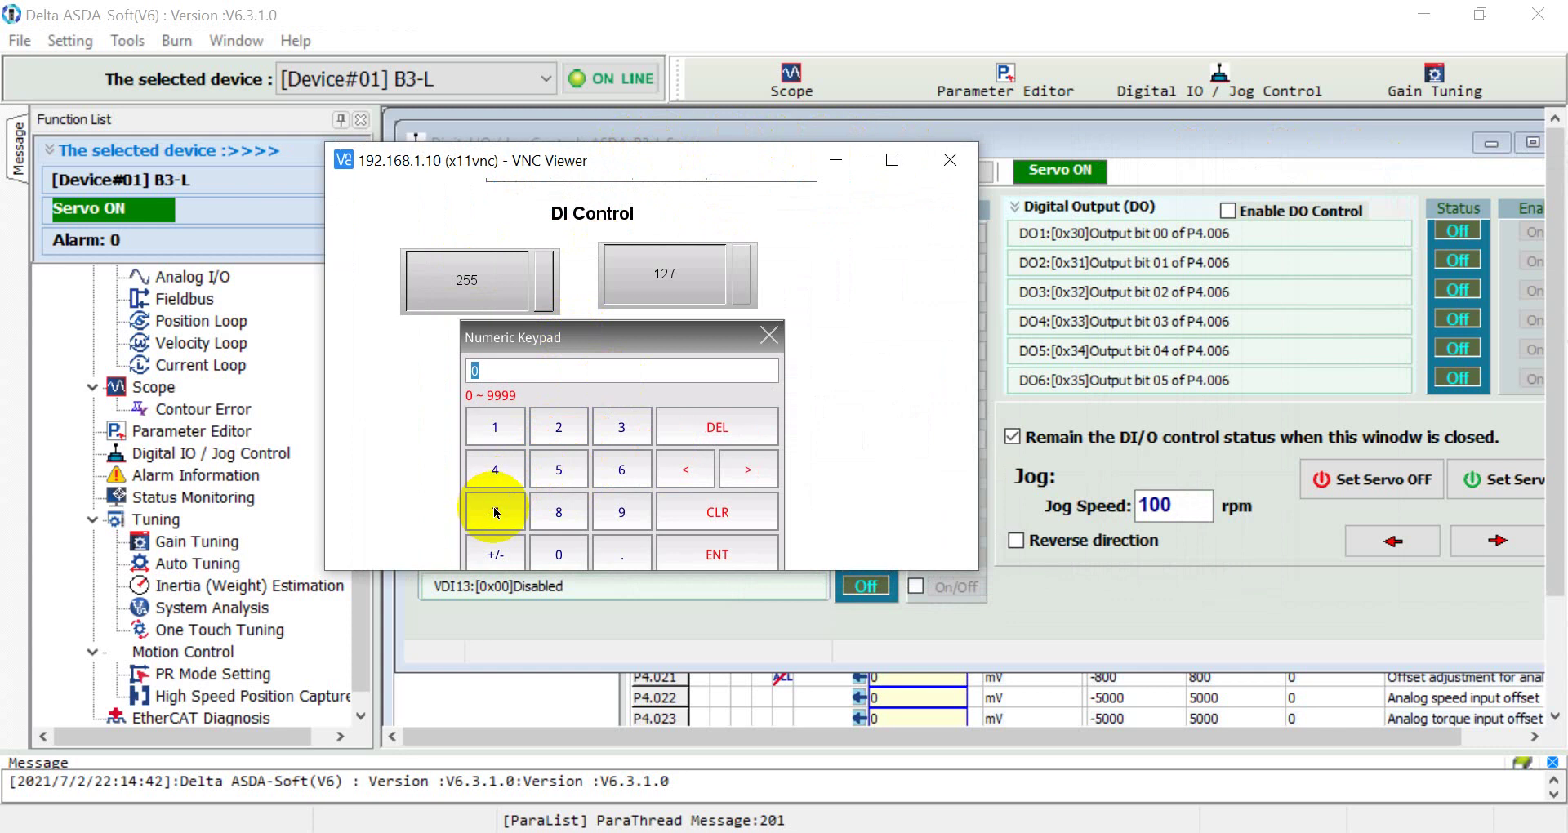
{"action": "left_click", "coordinate": [718, 556]}
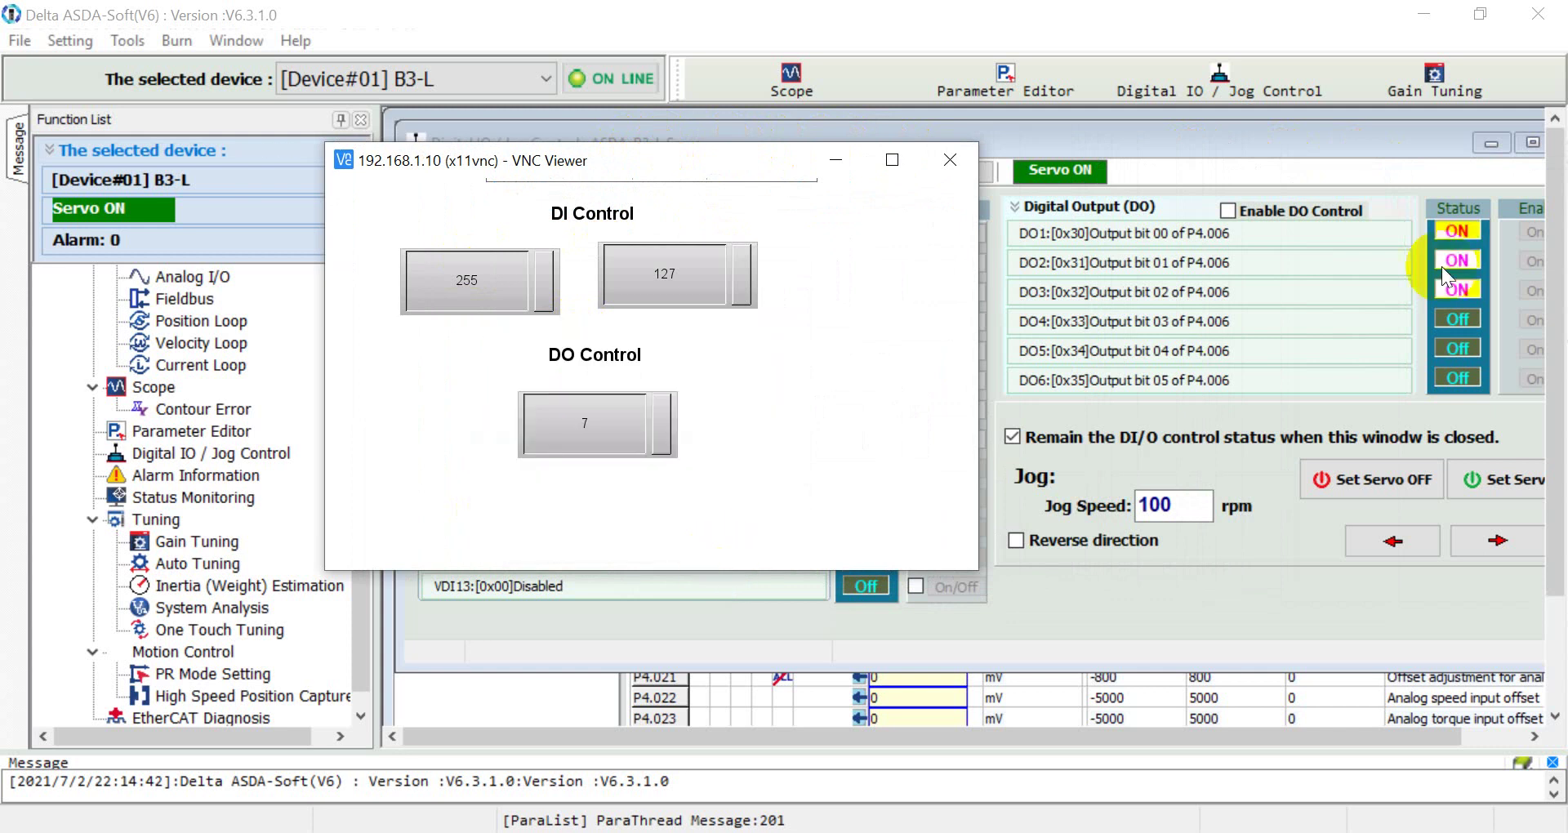